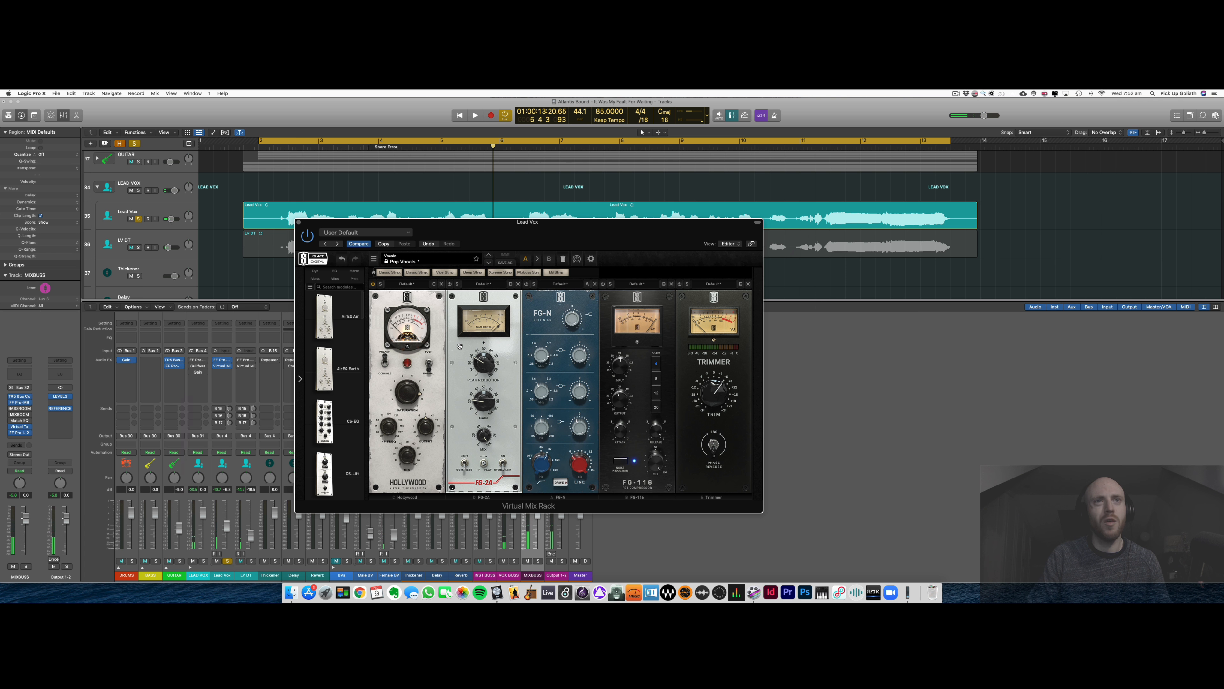
Switch on the FG-2A compressor module in Lead Vox's Virtual Mix Rack and audition it during playback.
left_click(459, 346)
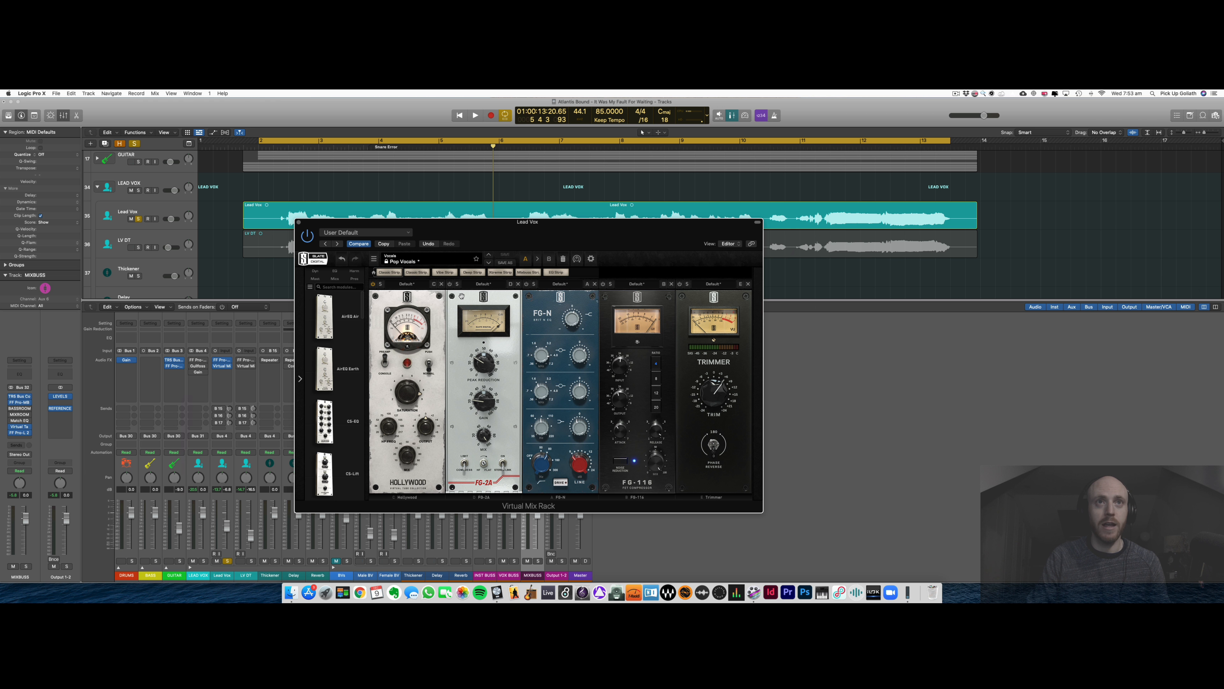
key("space")
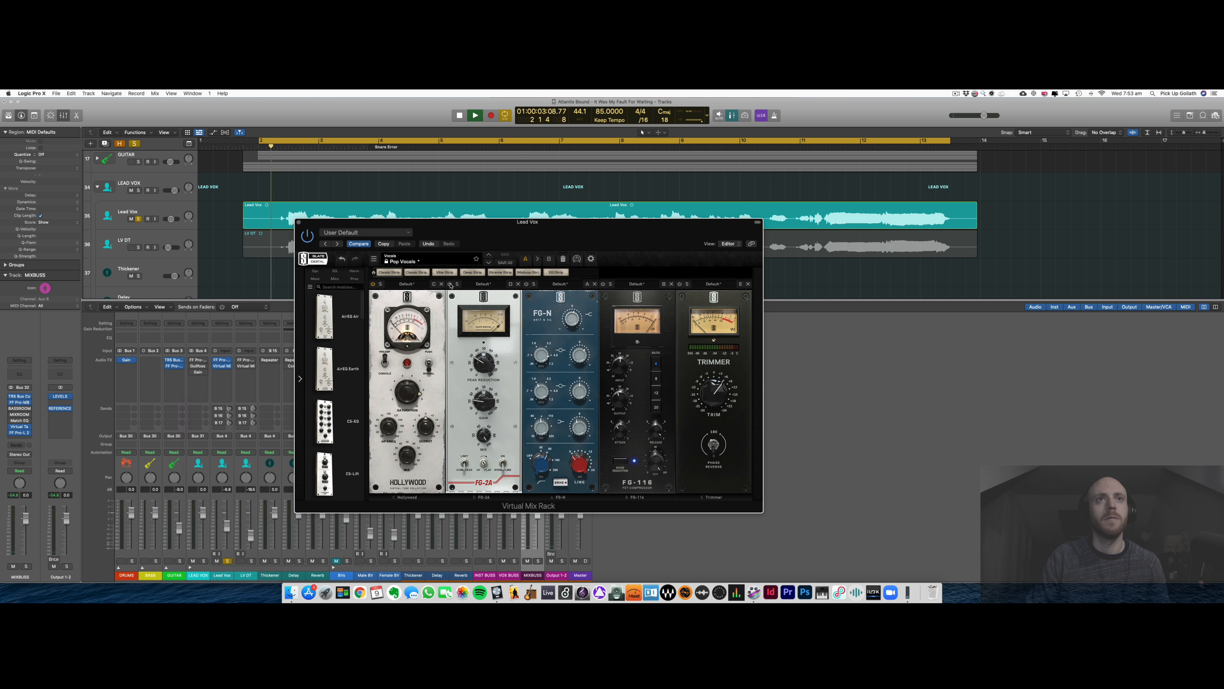
left_click(450, 285)
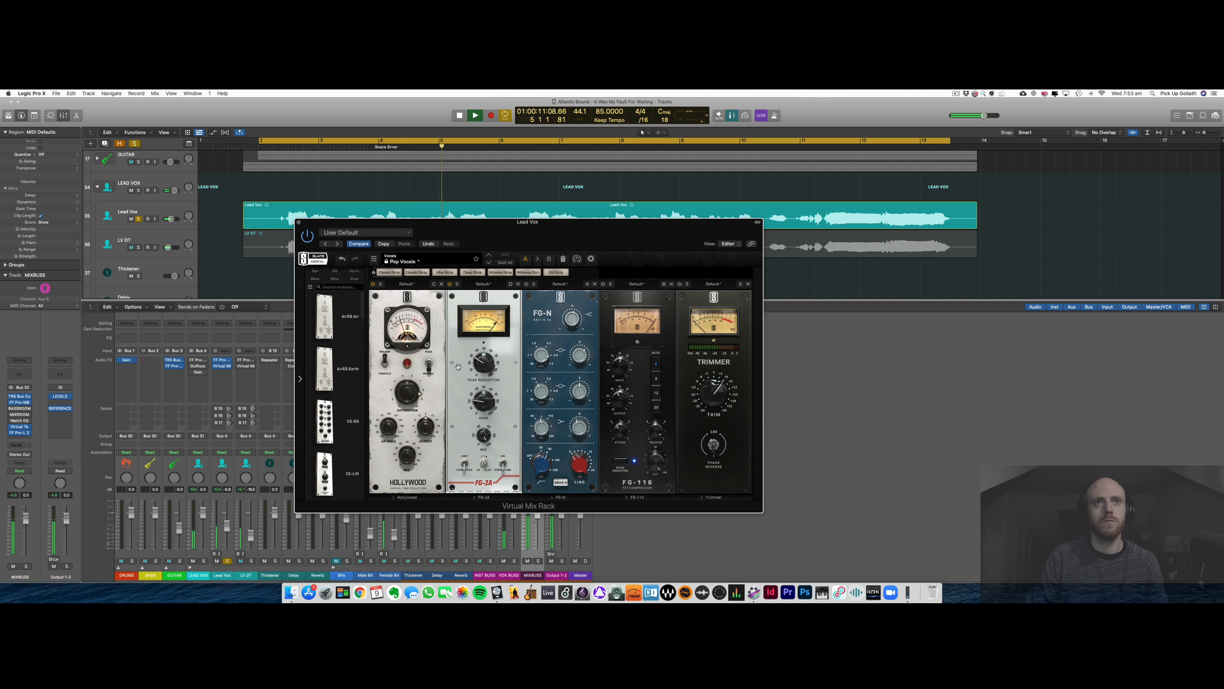
key("space")
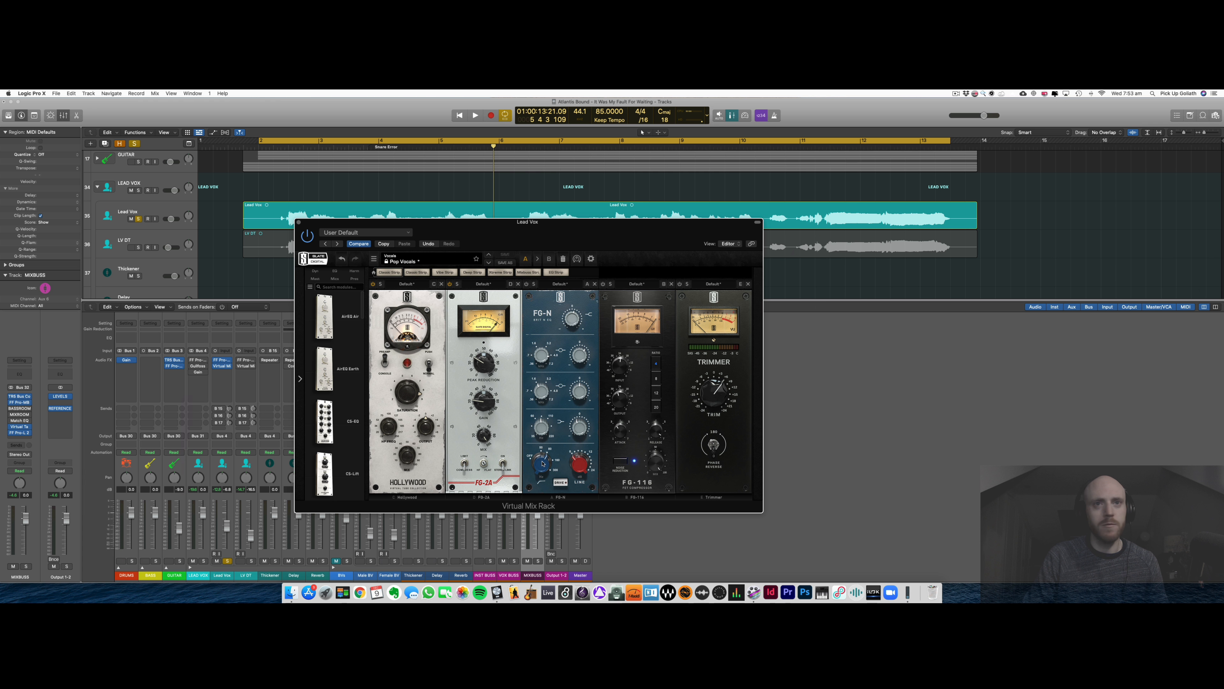
Switch on the FG-N equalizer module and compare the lead vocal with it on and off during playback.
mouse_move(544, 464)
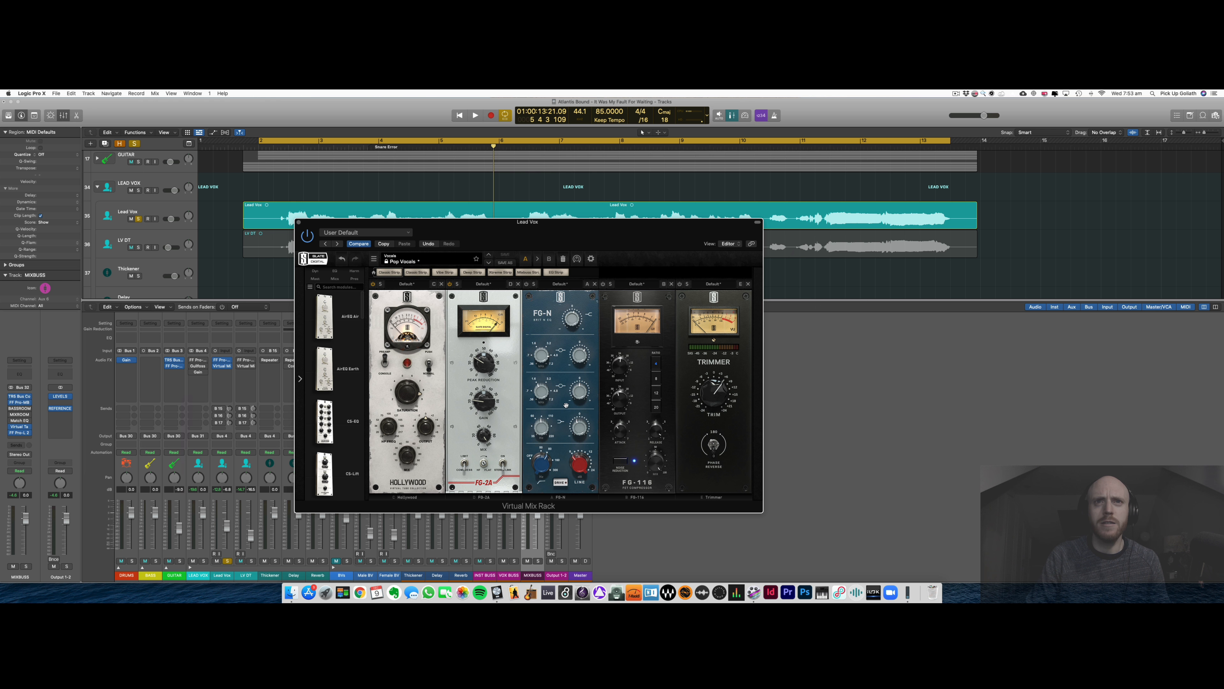
mouse_move(580, 359)
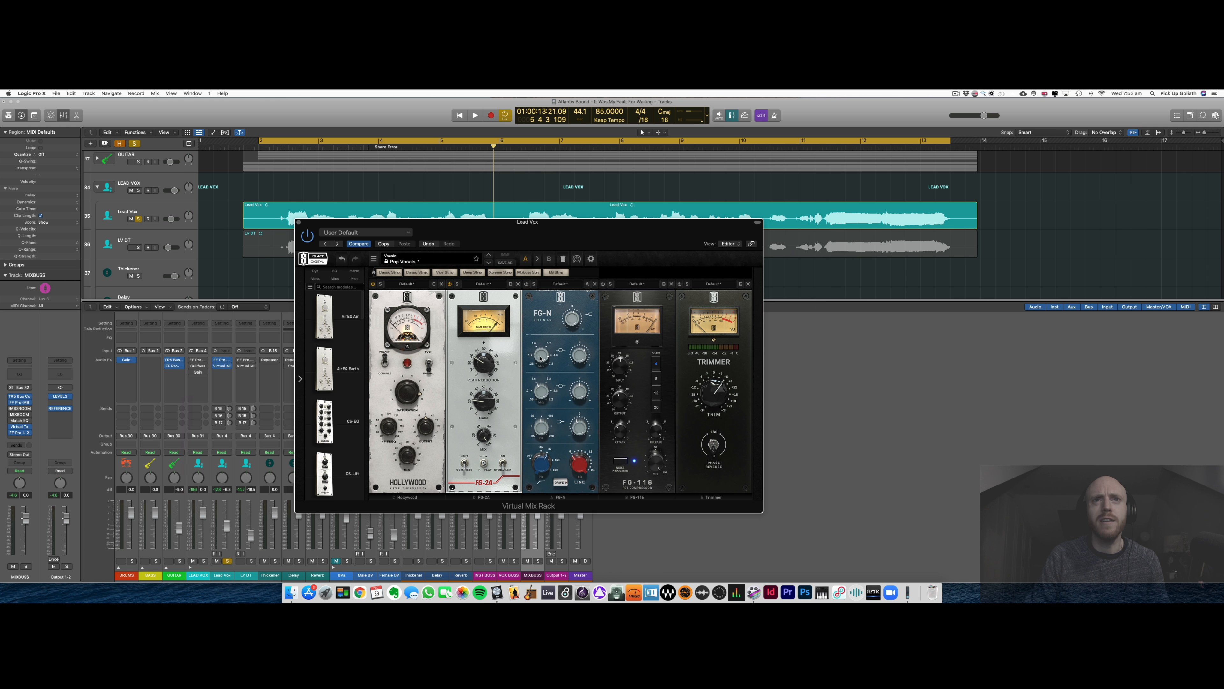
mouse_move(541, 358)
key("space")
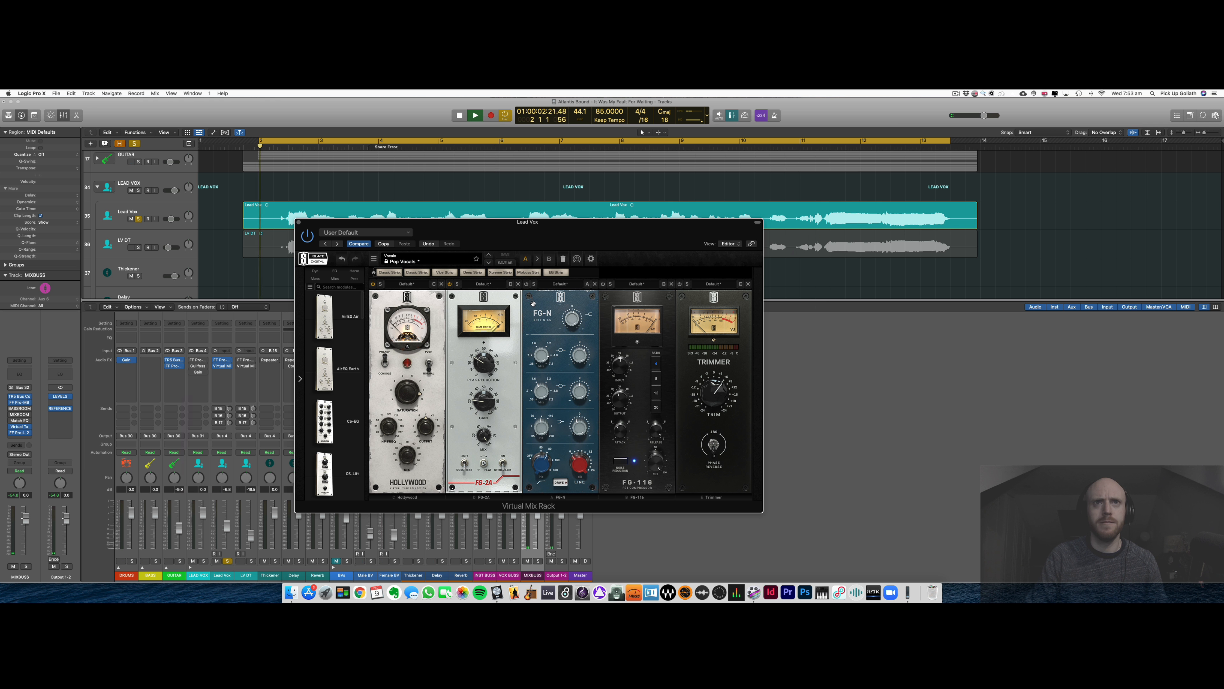
left_click(527, 285)
left_click(526, 285)
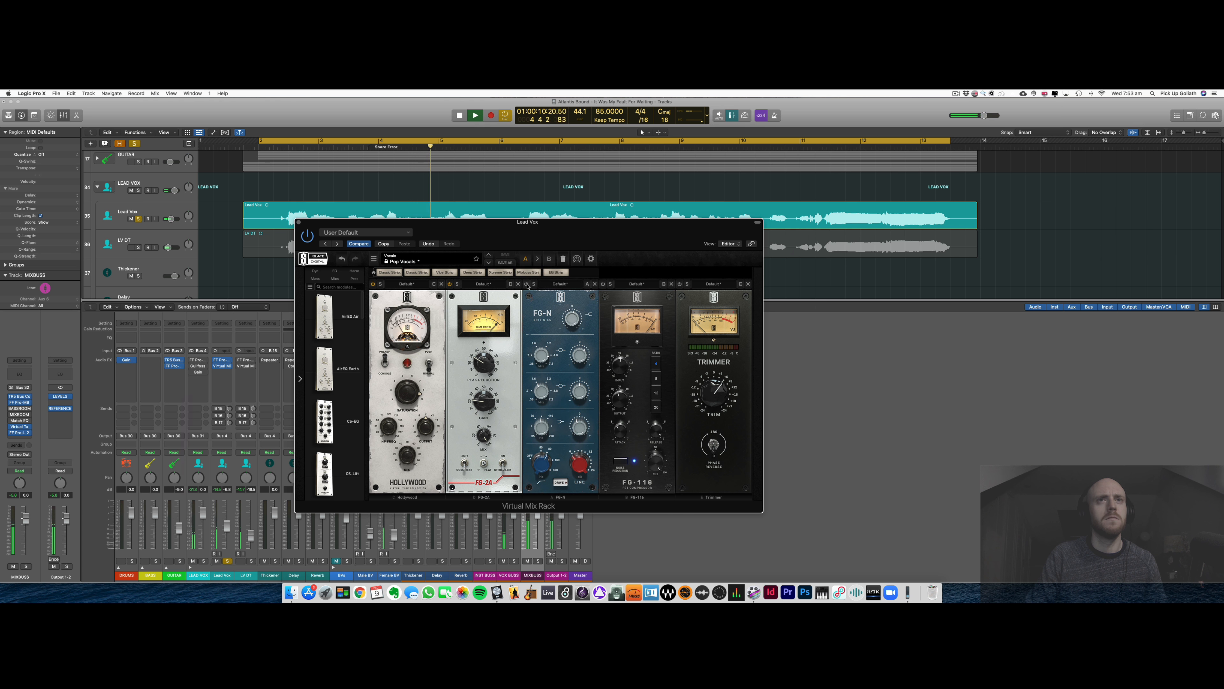
left_click(526, 285)
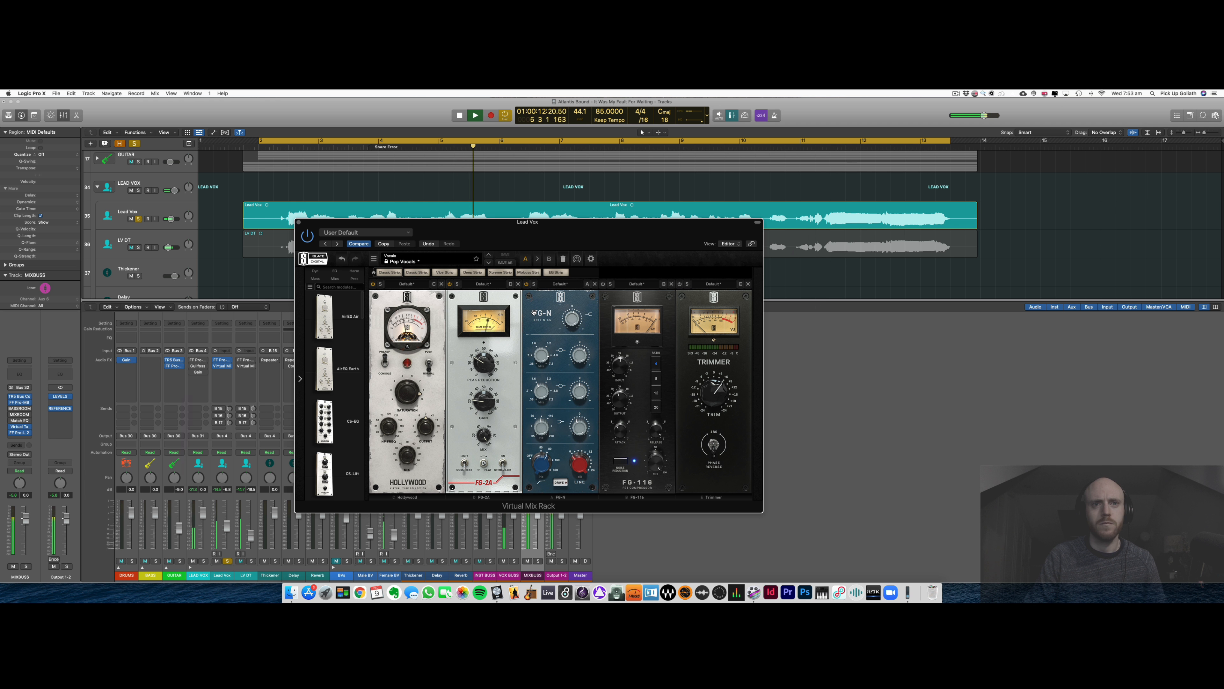
key("space")
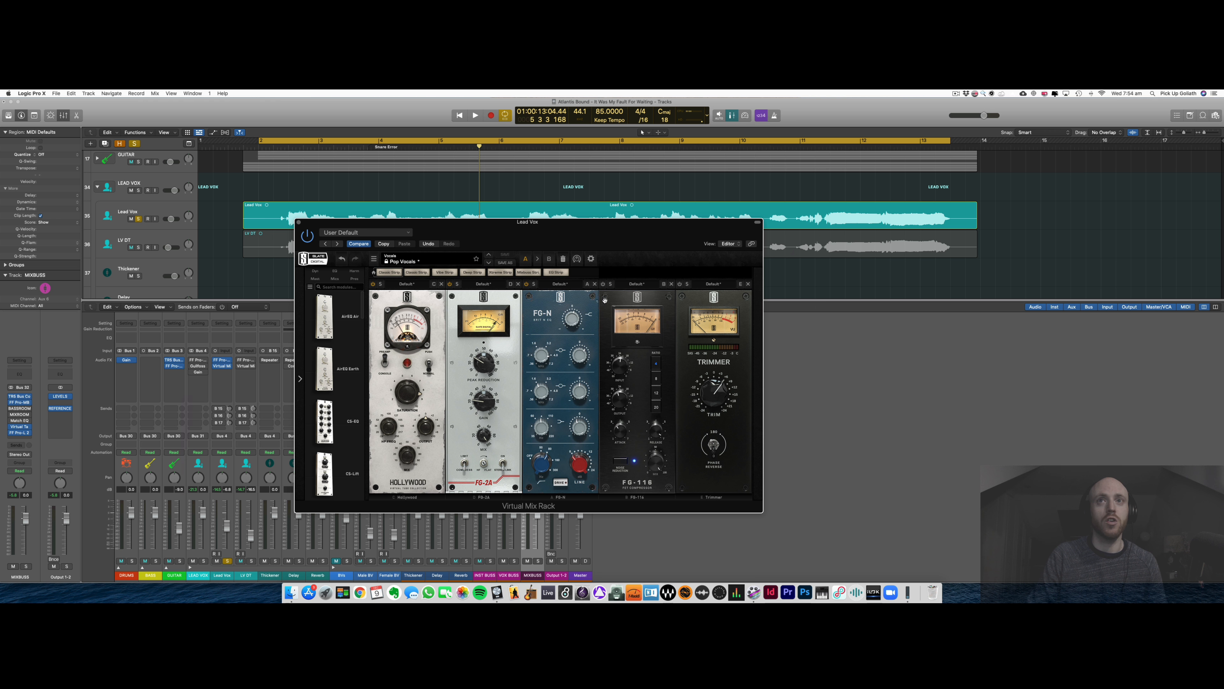
Switch on the FG-116 and Trimmer modules during playback and close the Virtual Mix Rack window.
key("space")
left_click(603, 284)
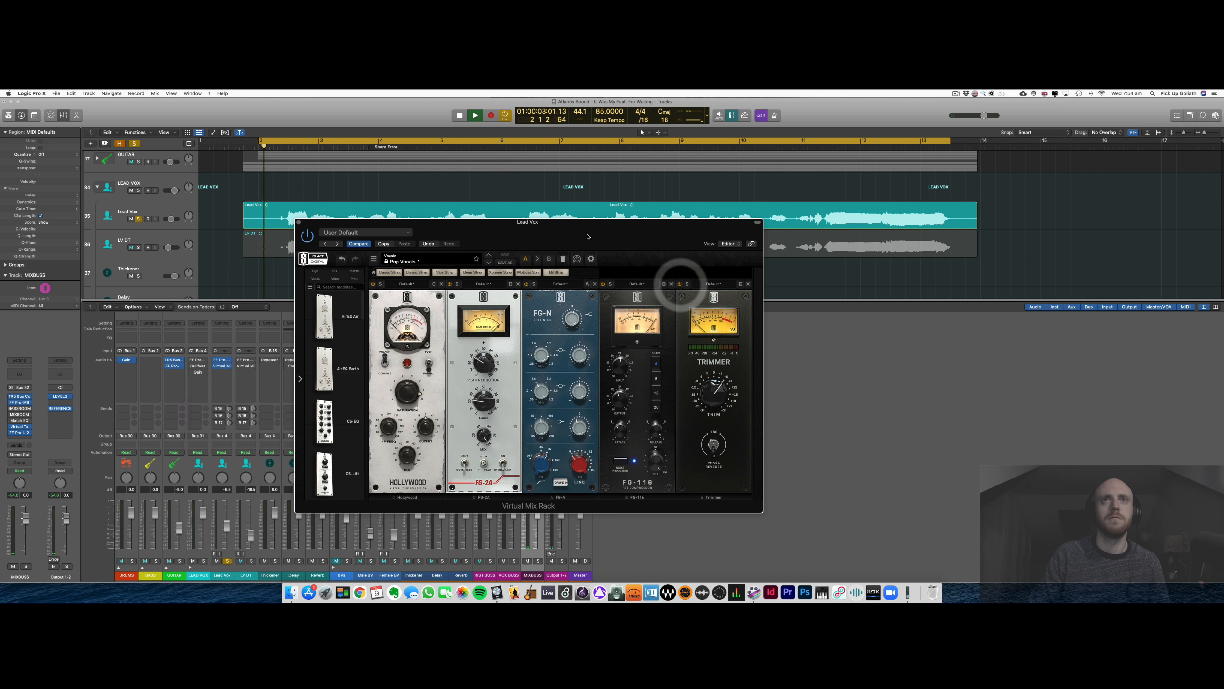
left_click_drag(583, 235, 620, 241)
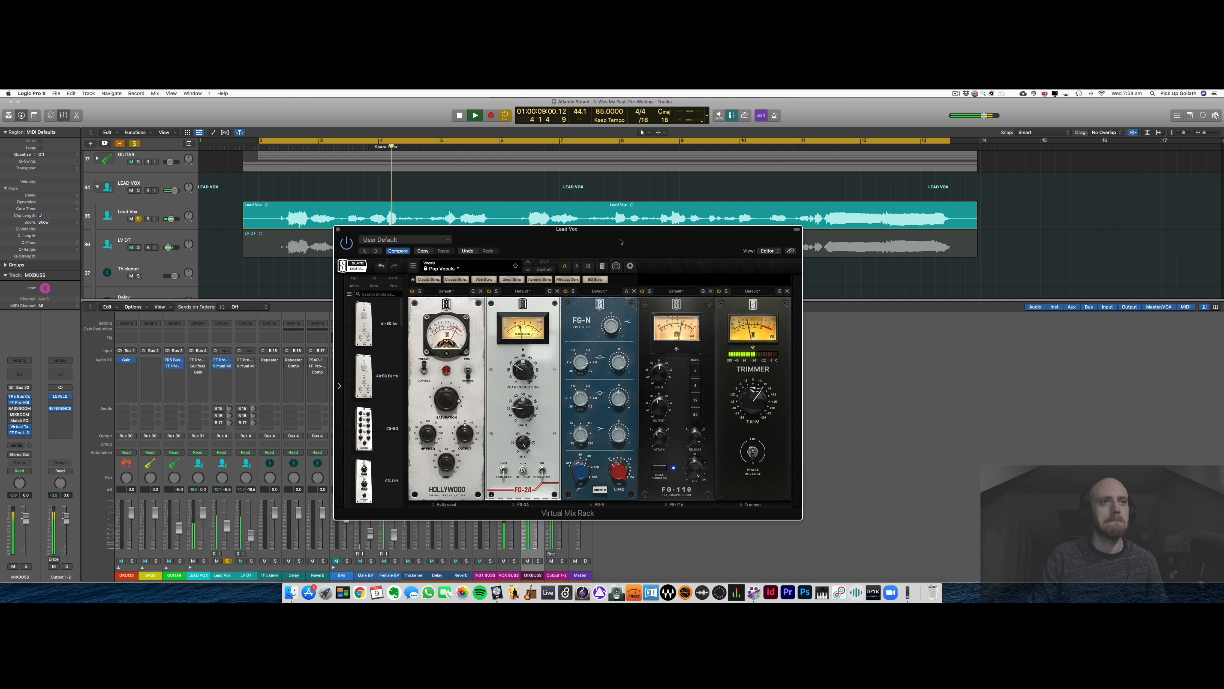
key("space")
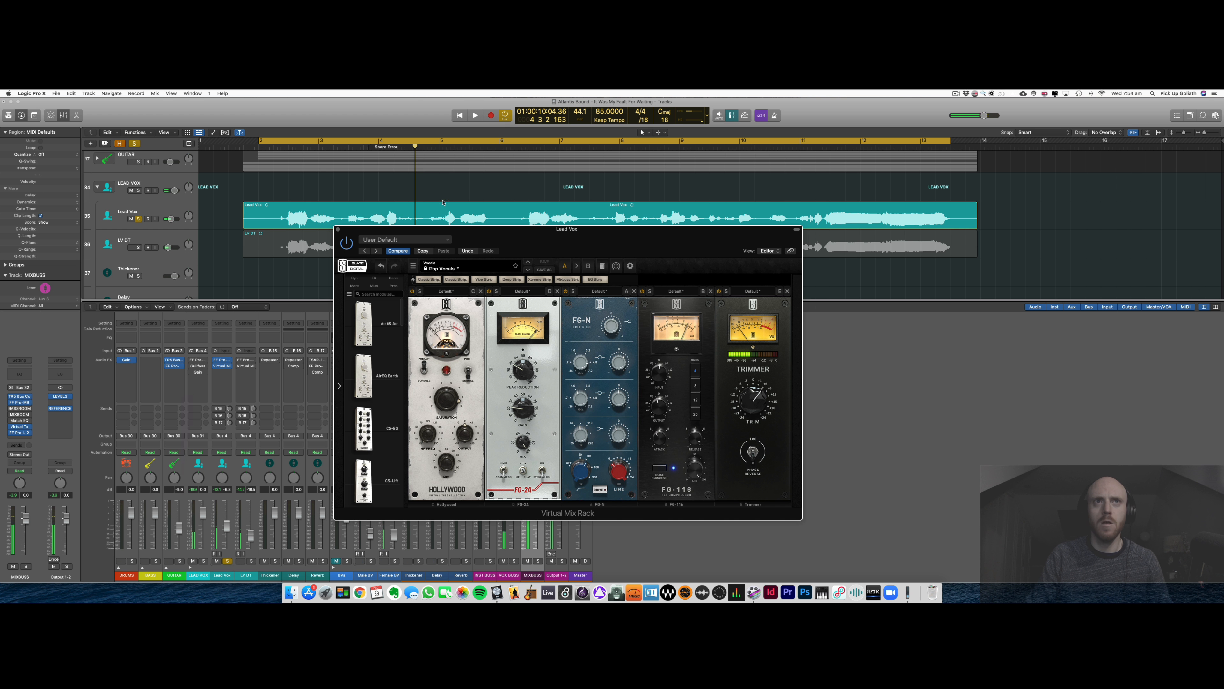
left_click(338, 229)
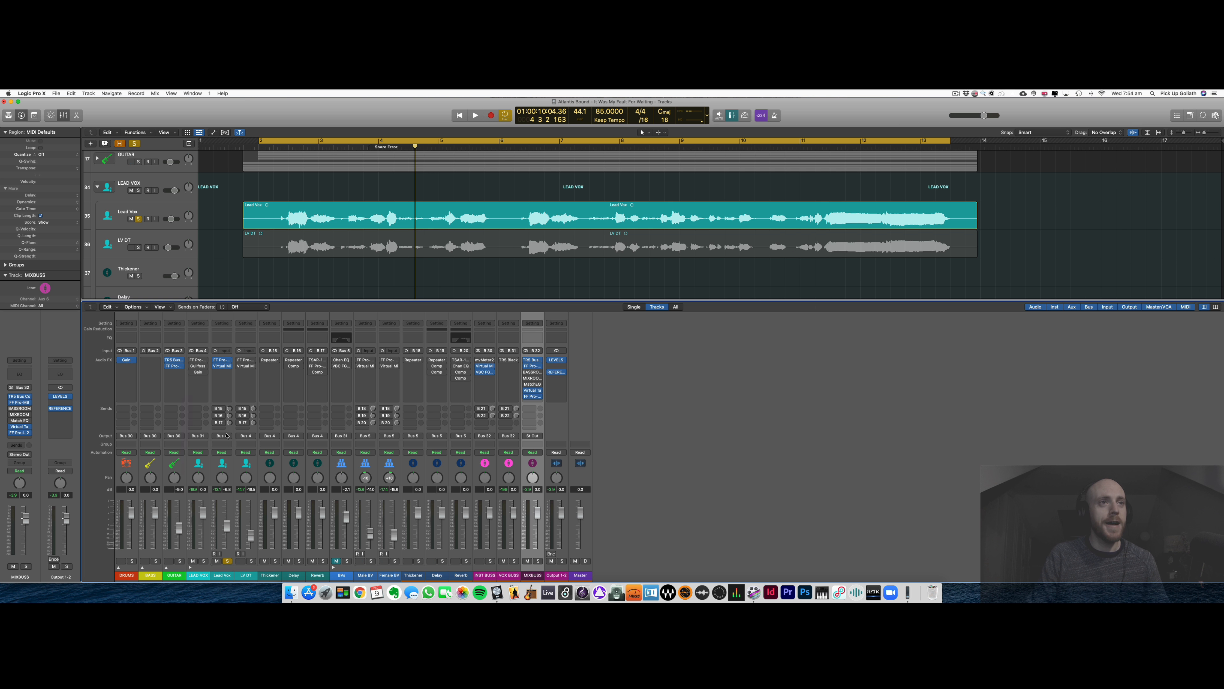
Select the lead vocal's Thickener, Delay and Reverb channels together, finishing with only Thickener selected.
left_click(270, 463)
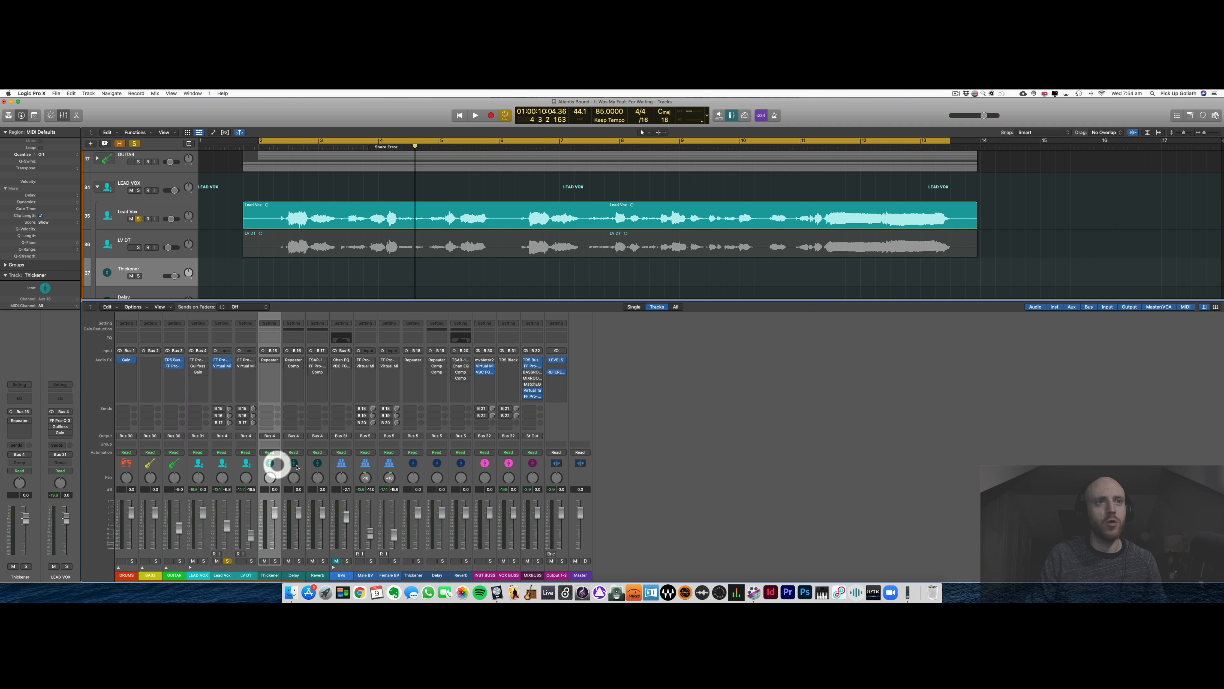
left_click(316, 464, "shift")
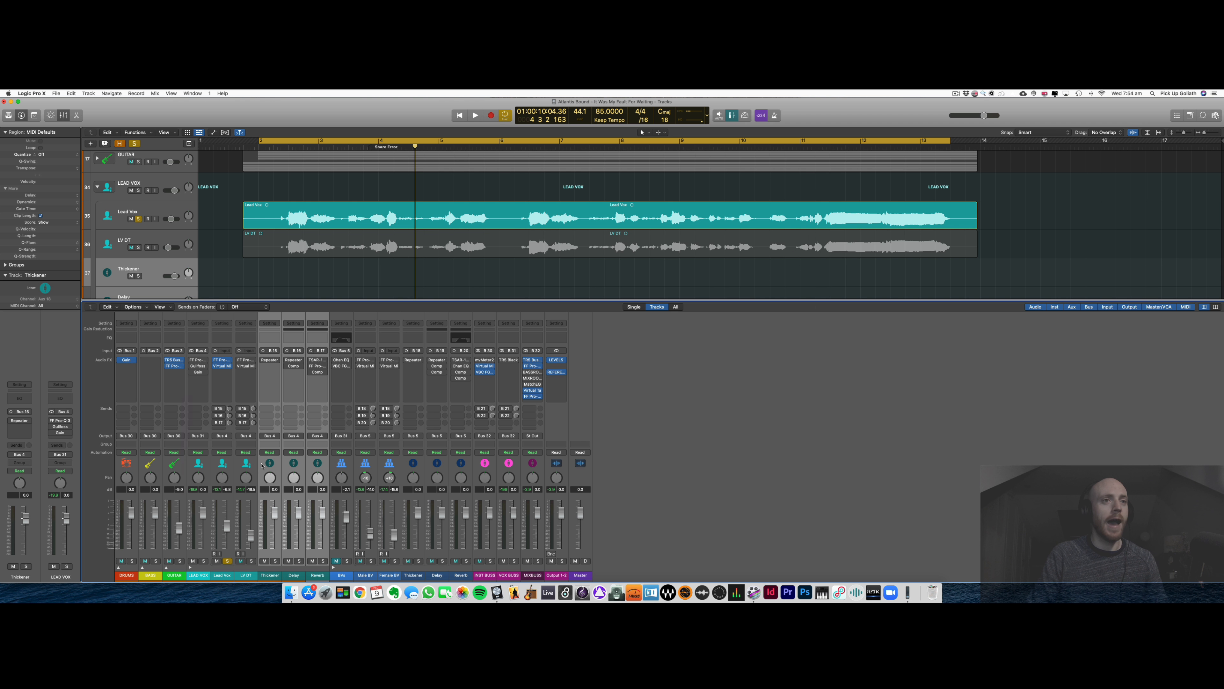
left_click(262, 465)
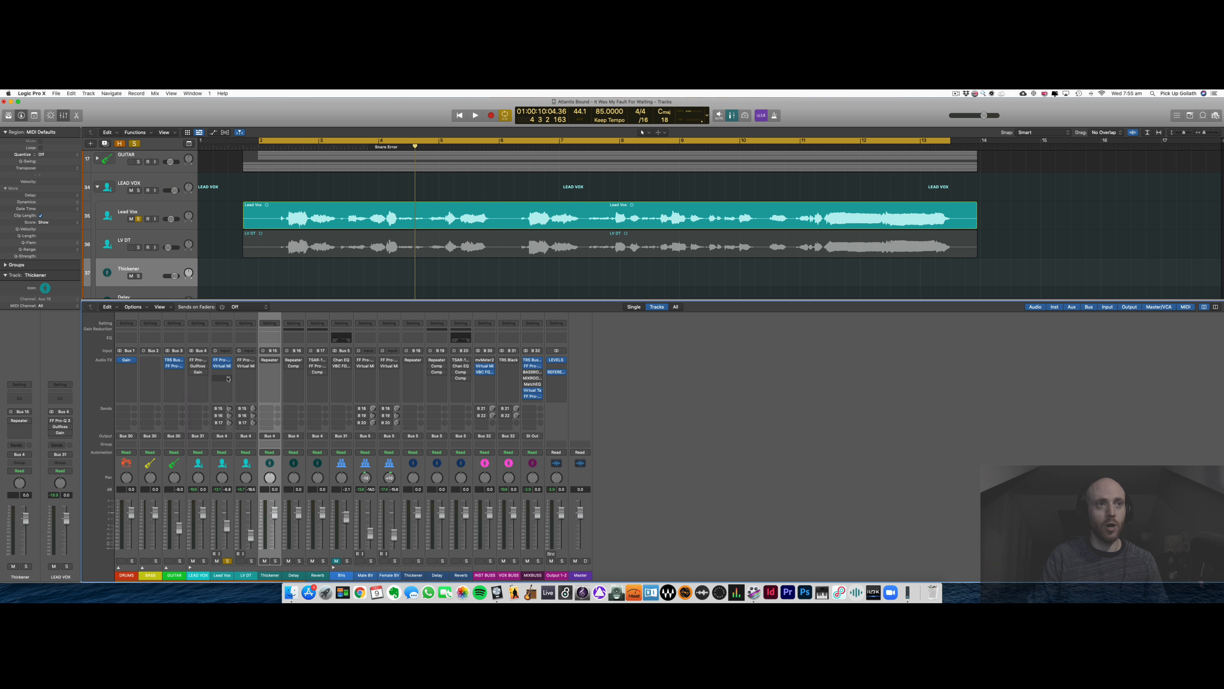
Open and switch on the Thickener channel's Repeater plug-in, and activate Lead Vox's Bus 15 send.
left_click(269, 360)
left_click(217, 408)
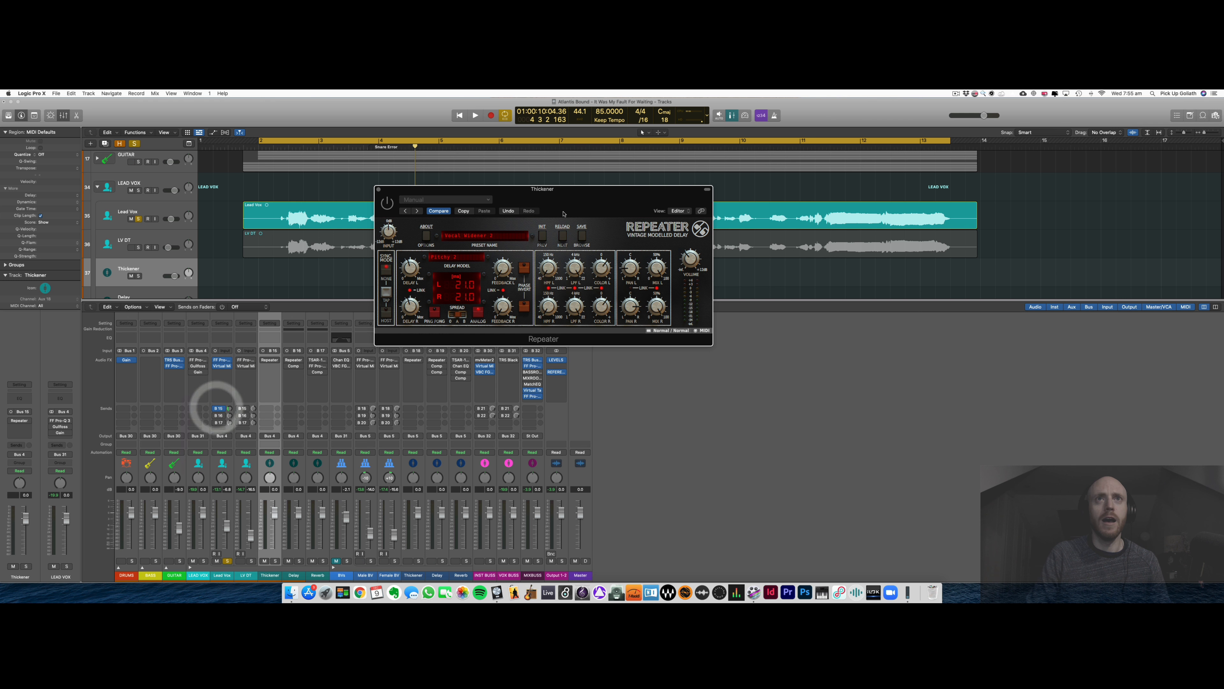
left_click_drag(565, 198, 572, 335)
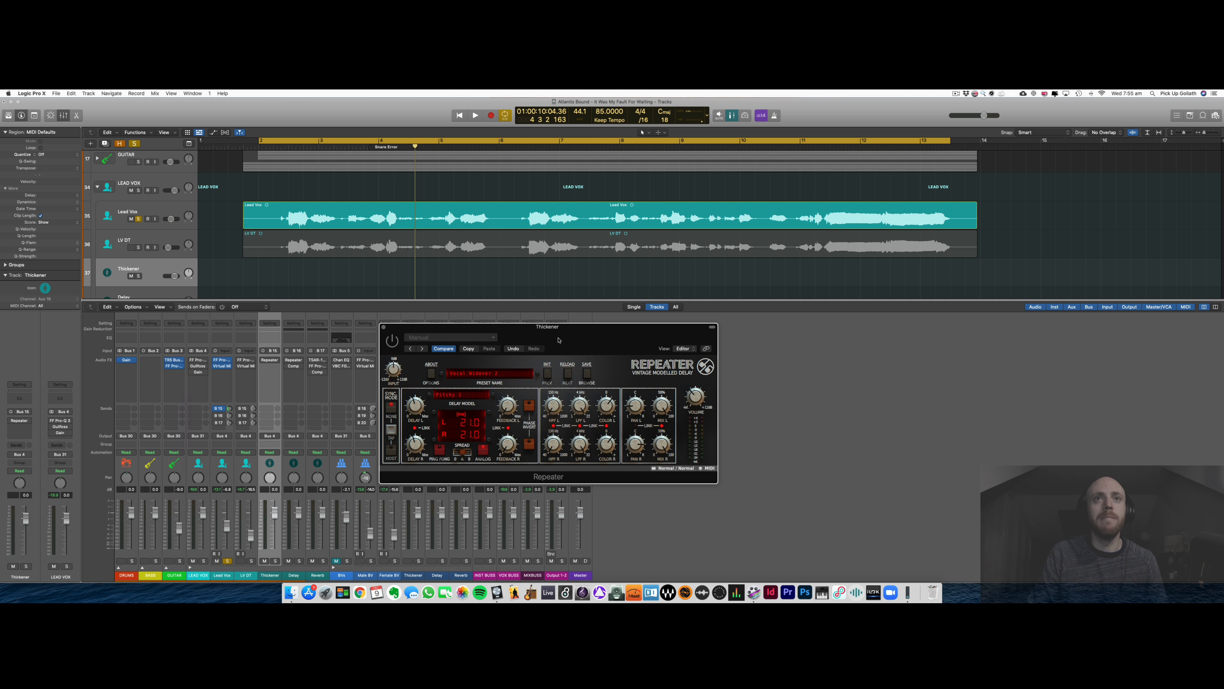
left_click_drag(558, 340, 604, 375)
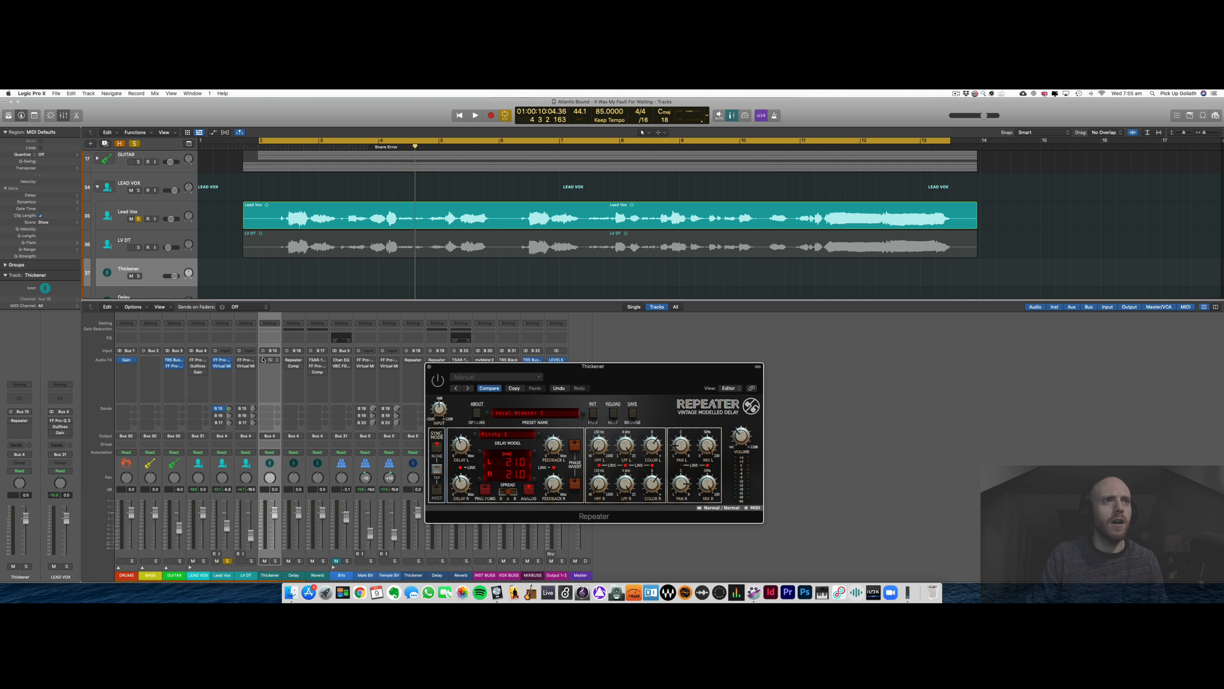
left_click(264, 360)
Play the lead vocal while muting and unmuting the Thickener channel to compare the effect, leaving it unmuted.
key("space")
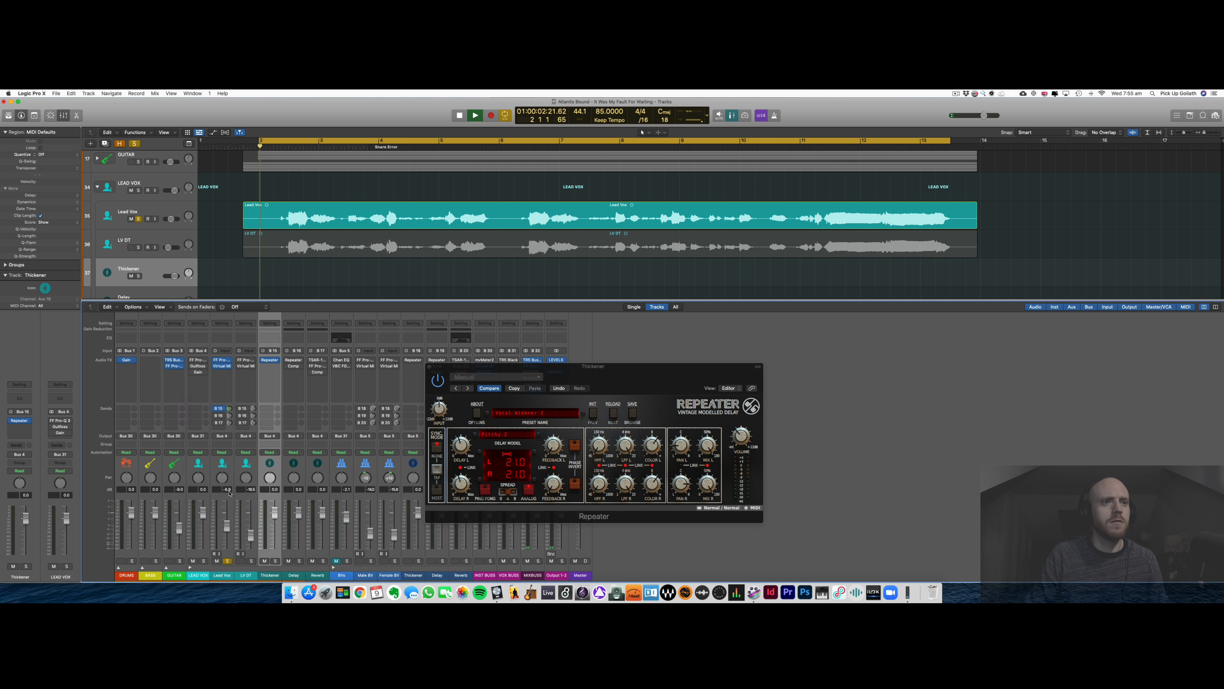
left_click(263, 561)
left_click(263, 562)
left_click(264, 561)
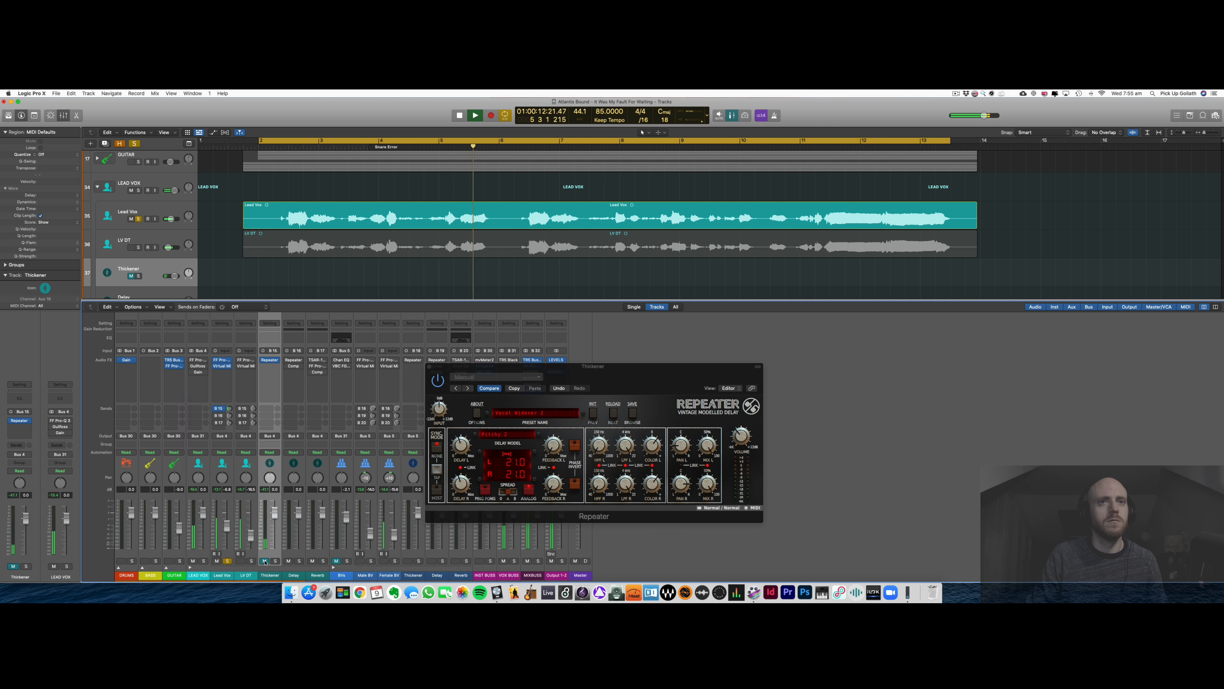
key("space")
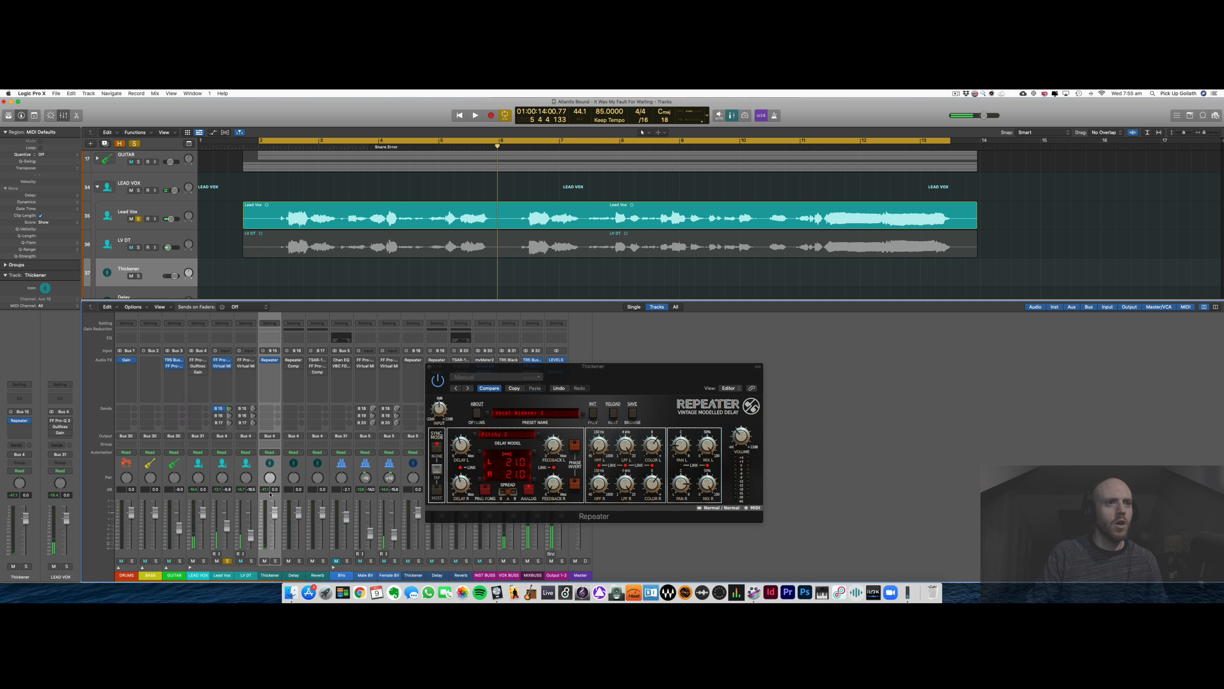
Show the Bus 15 Thickener sends on the mixer faders and audition Lead Vox's send reset to 0 dB.
left_click(221, 307)
left_click(243, 306)
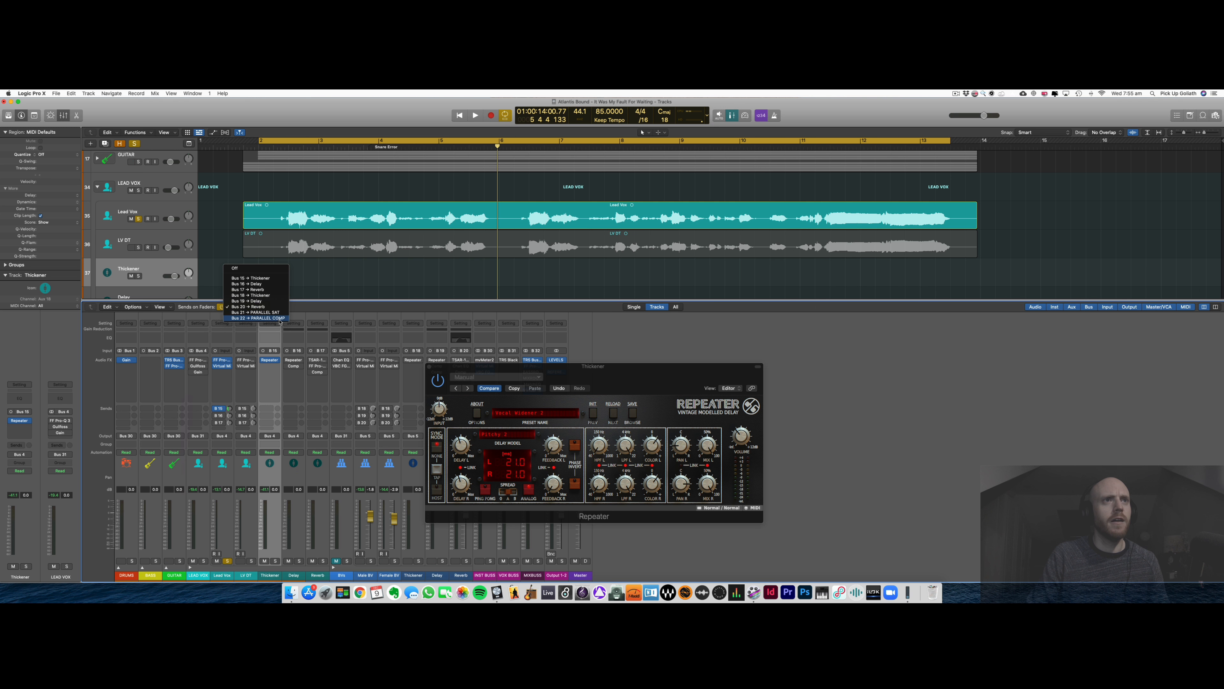
left_click(268, 278)
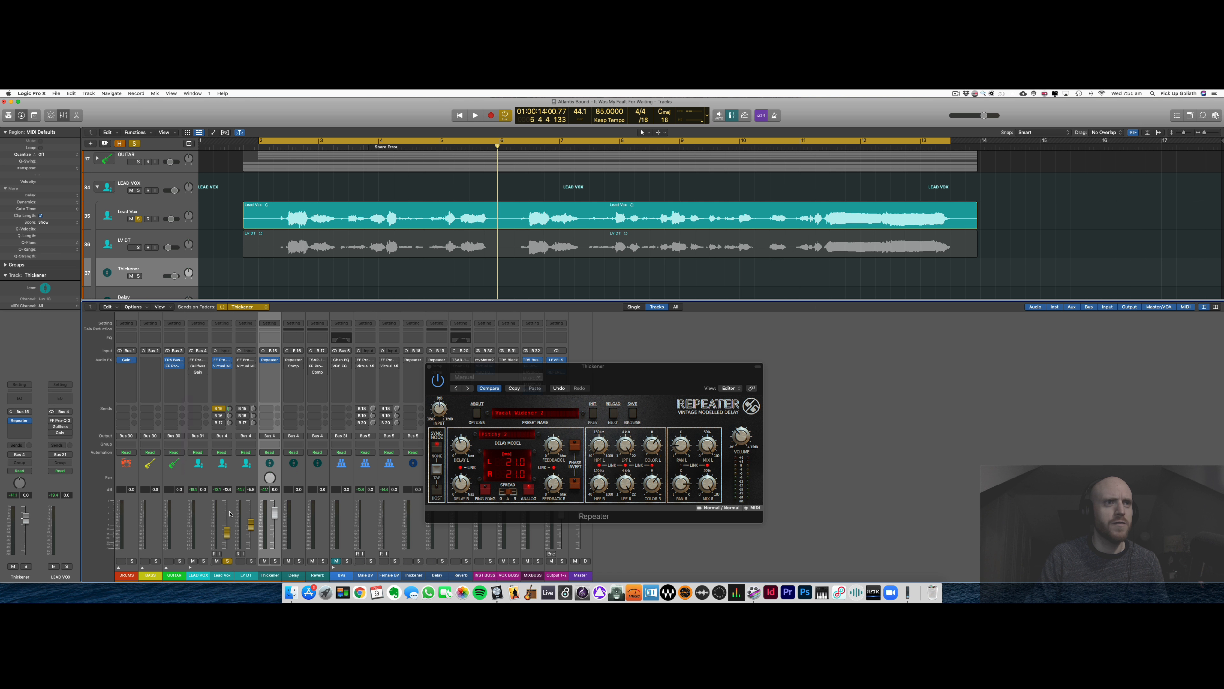
left_click(226, 534, "alt")
key("alt+space")
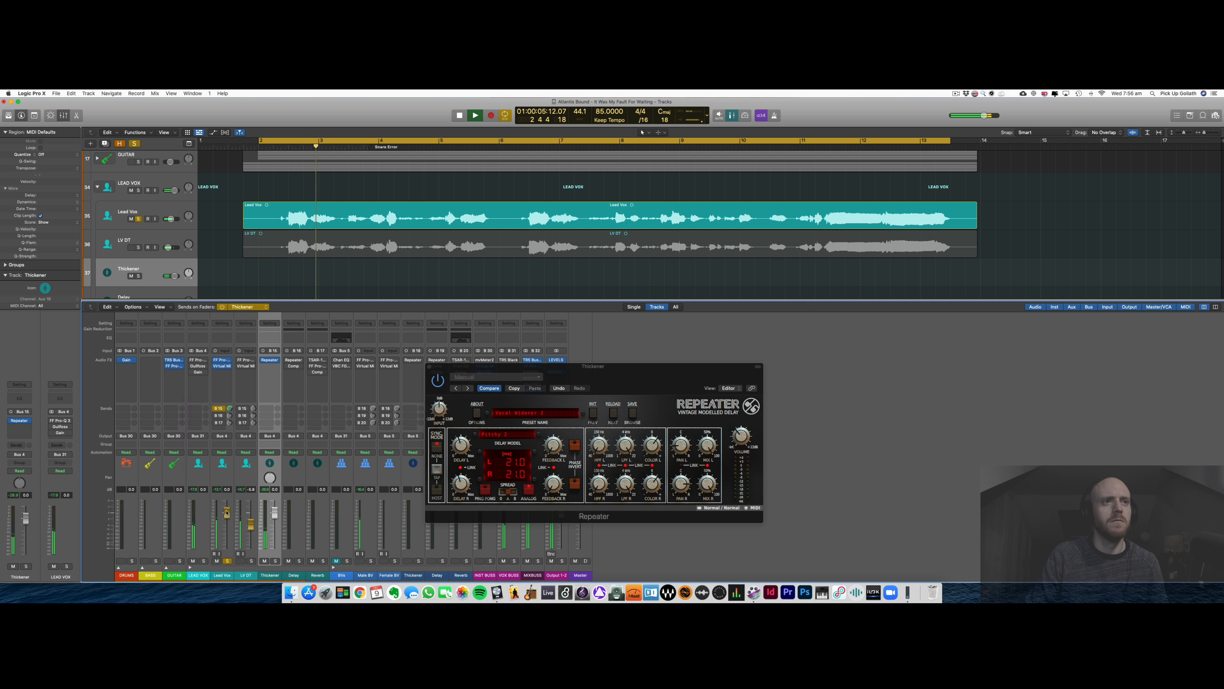
Lower Lead Vox's Thickener send to a subtle level and audition the result.
left_click_drag(227, 512, 227, 522)
key("space")
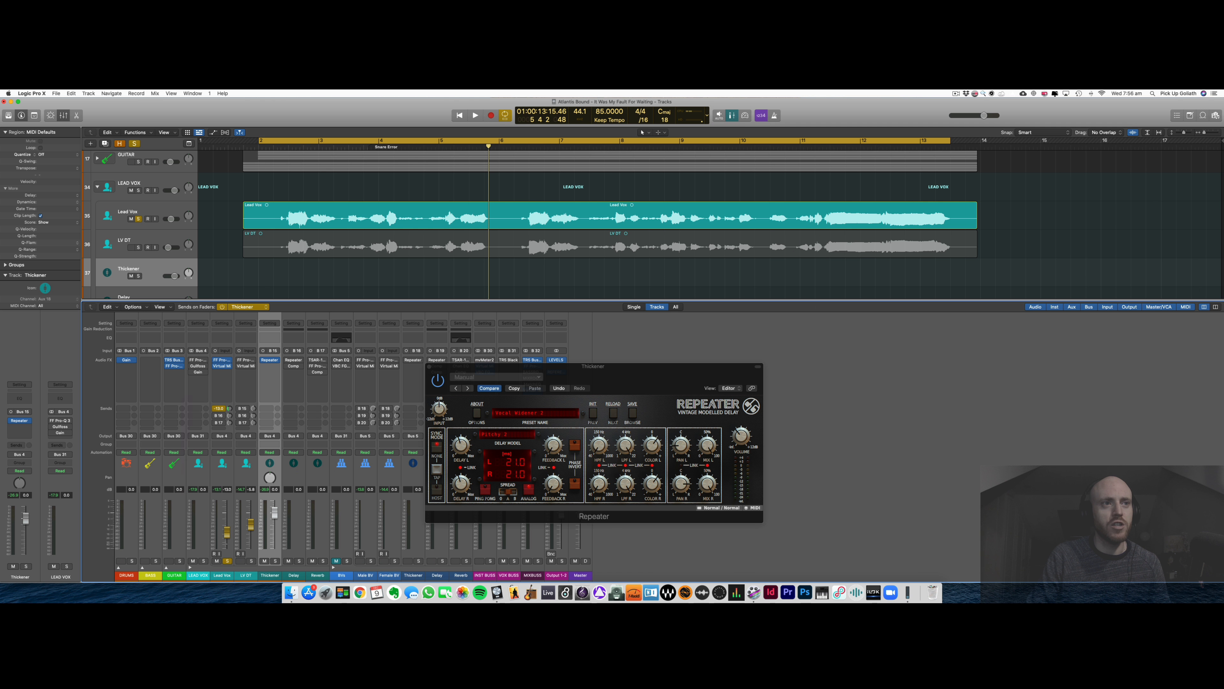
left_click_drag(227, 545, 226, 543)
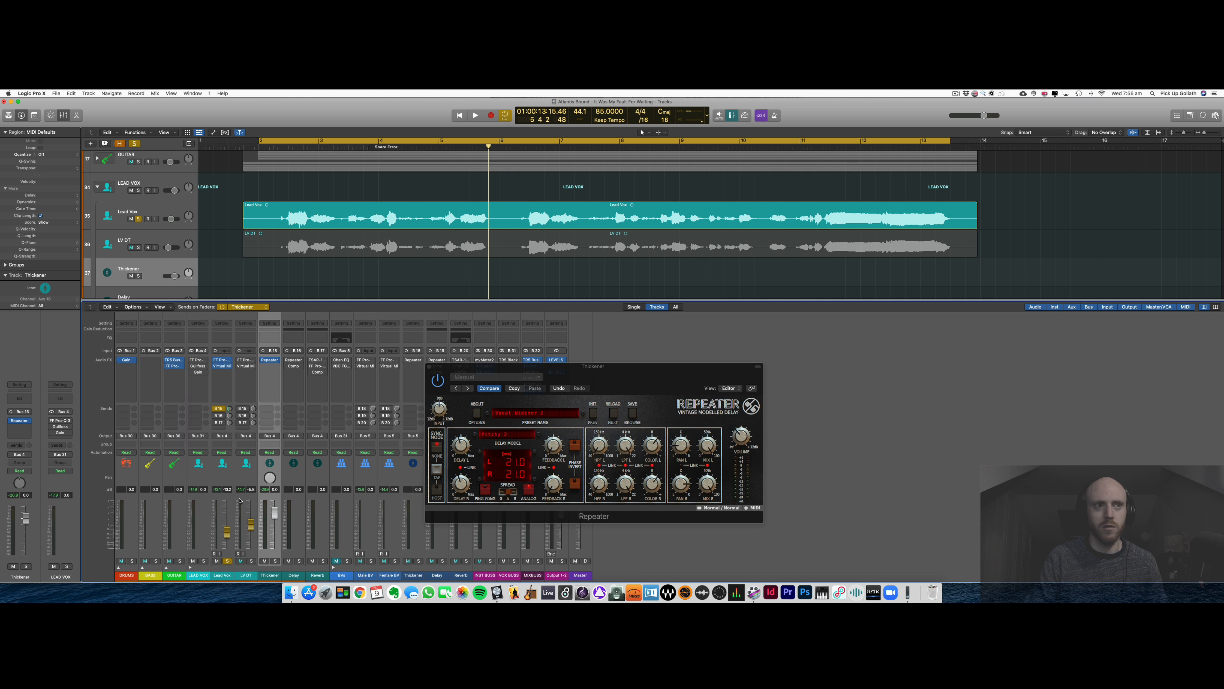
key("space")
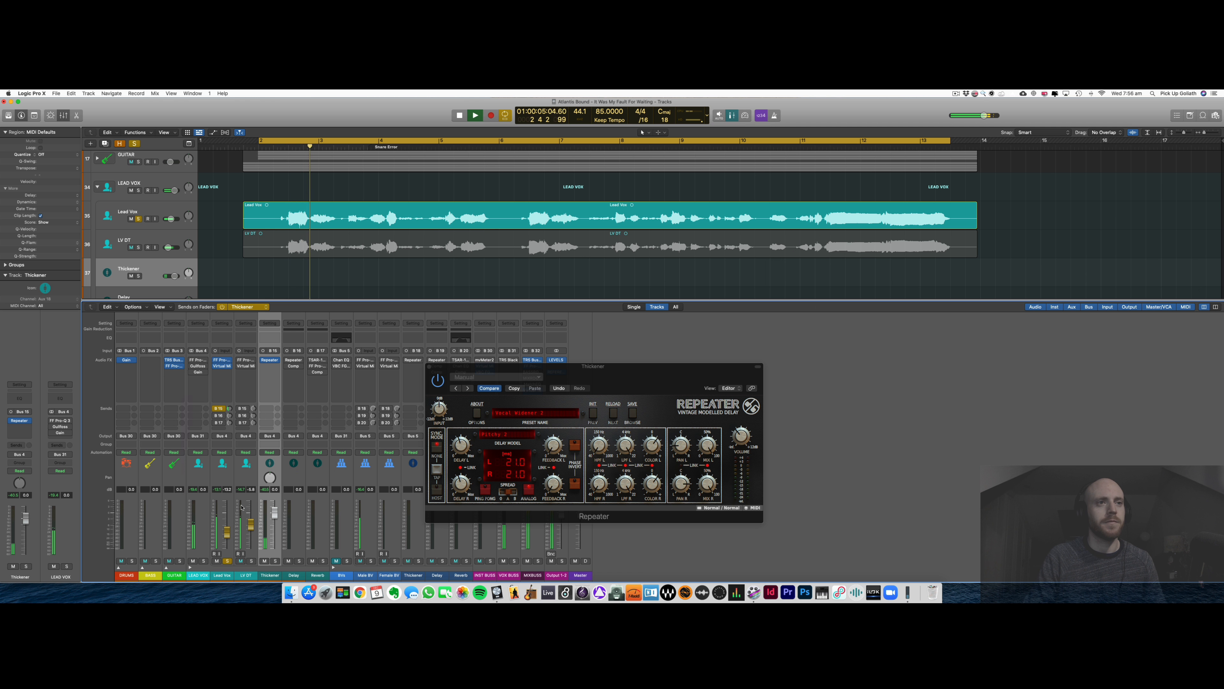
key("space")
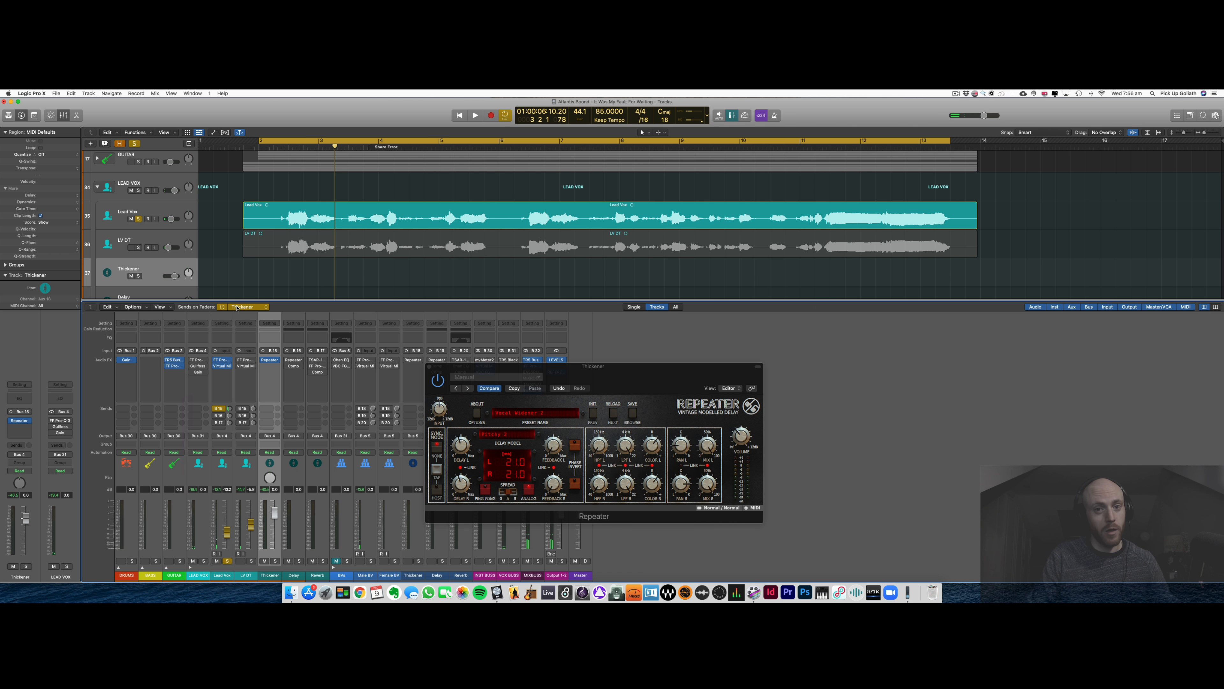
Switch the sends-on-faders view to Bus 16 Delay and activate Lead Vox's Bus 16 send.
left_click(222, 307)
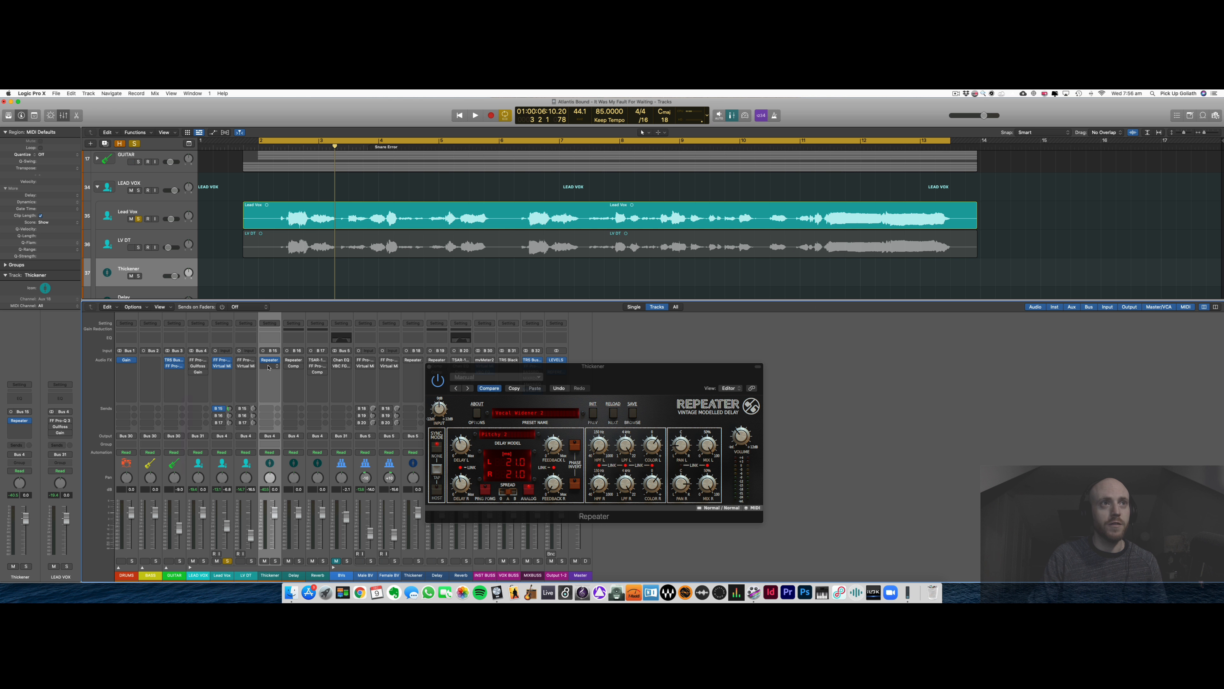
left_click(221, 307)
left_click(245, 307)
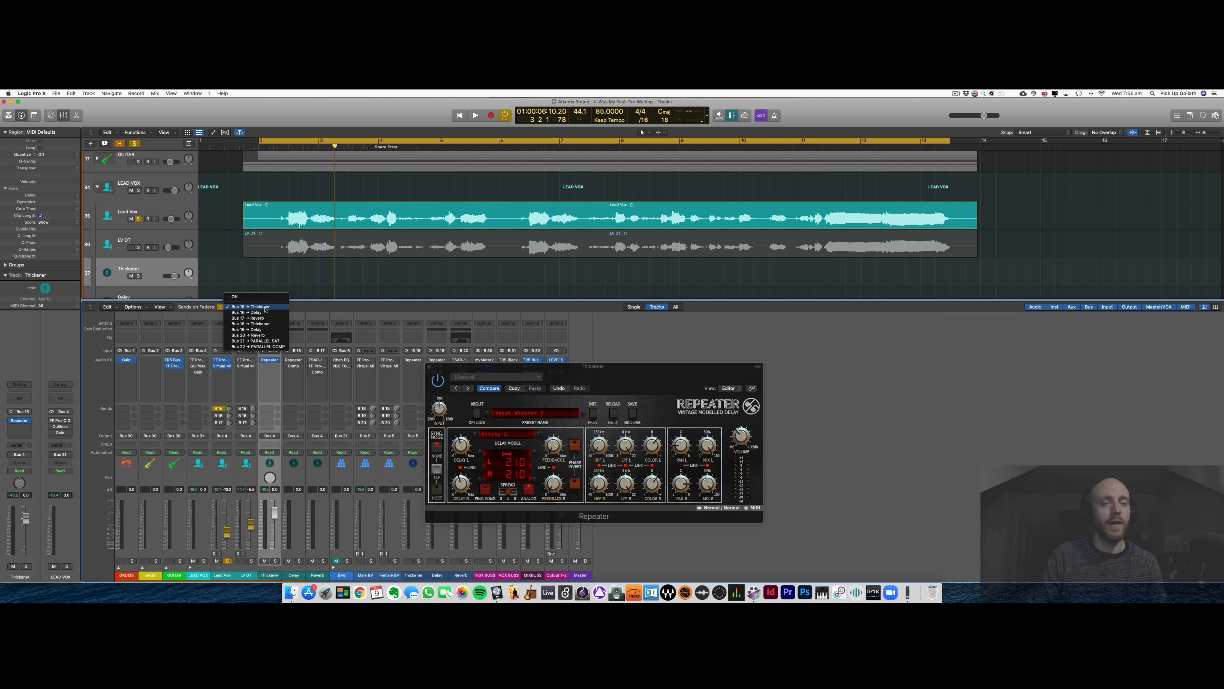
left_click(263, 306)
left_click(250, 308)
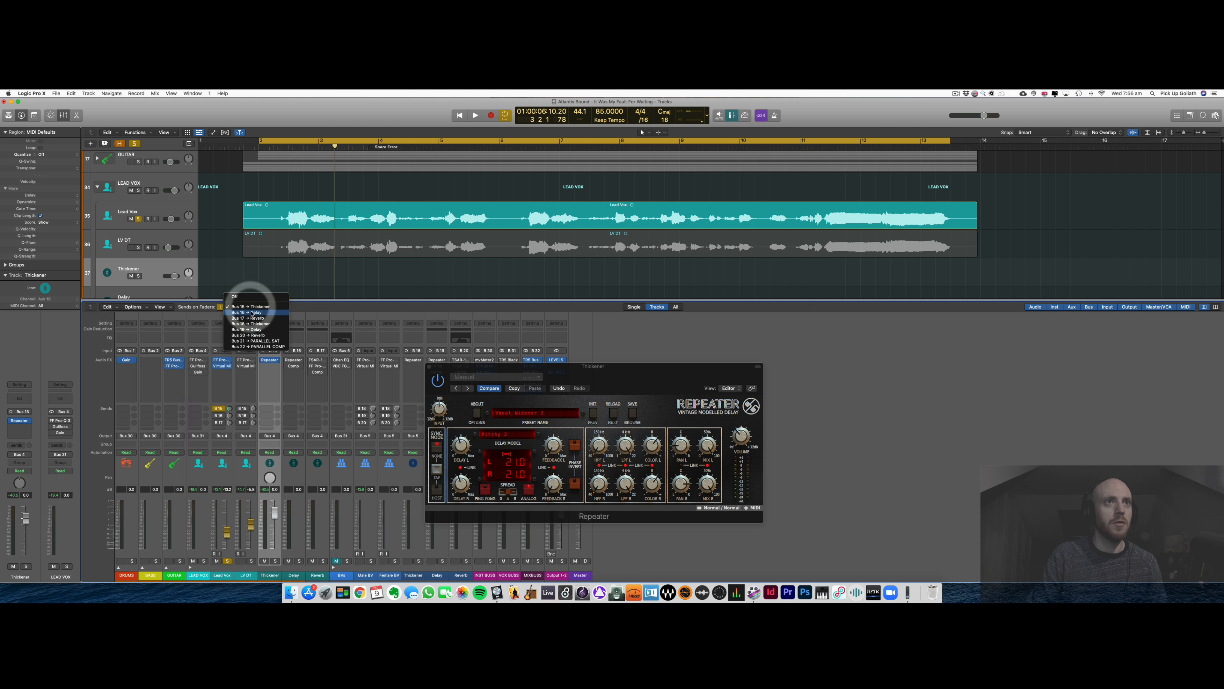
left_click(251, 313)
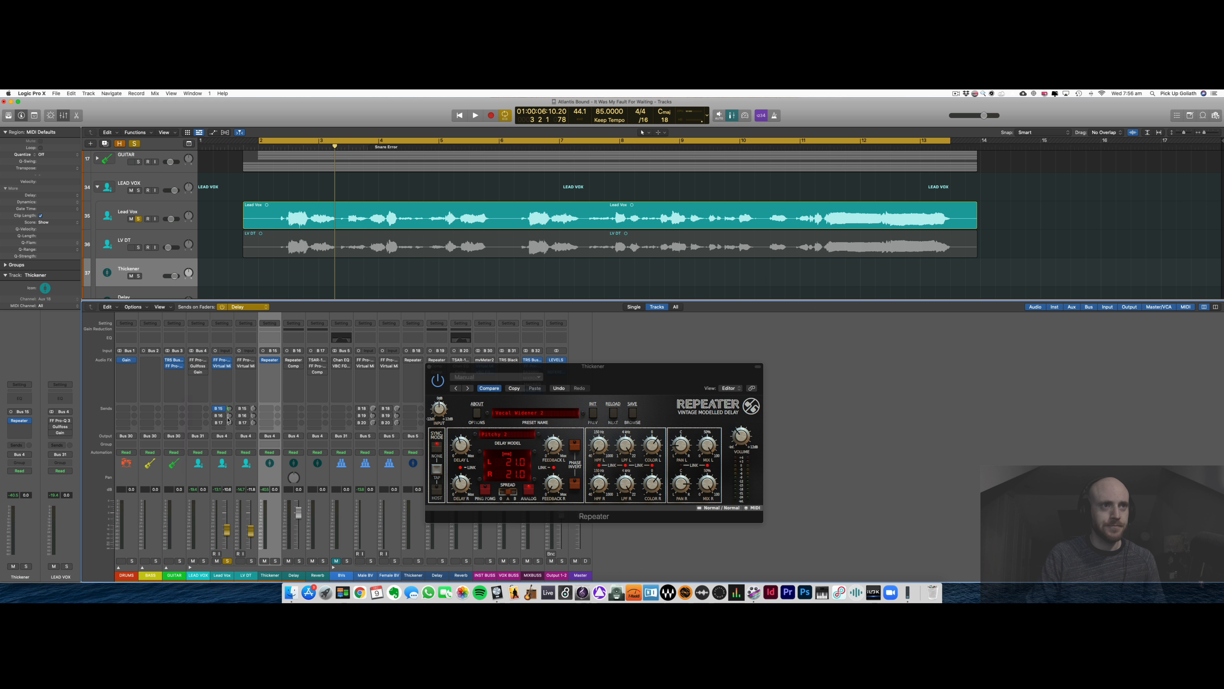
left_click(216, 417)
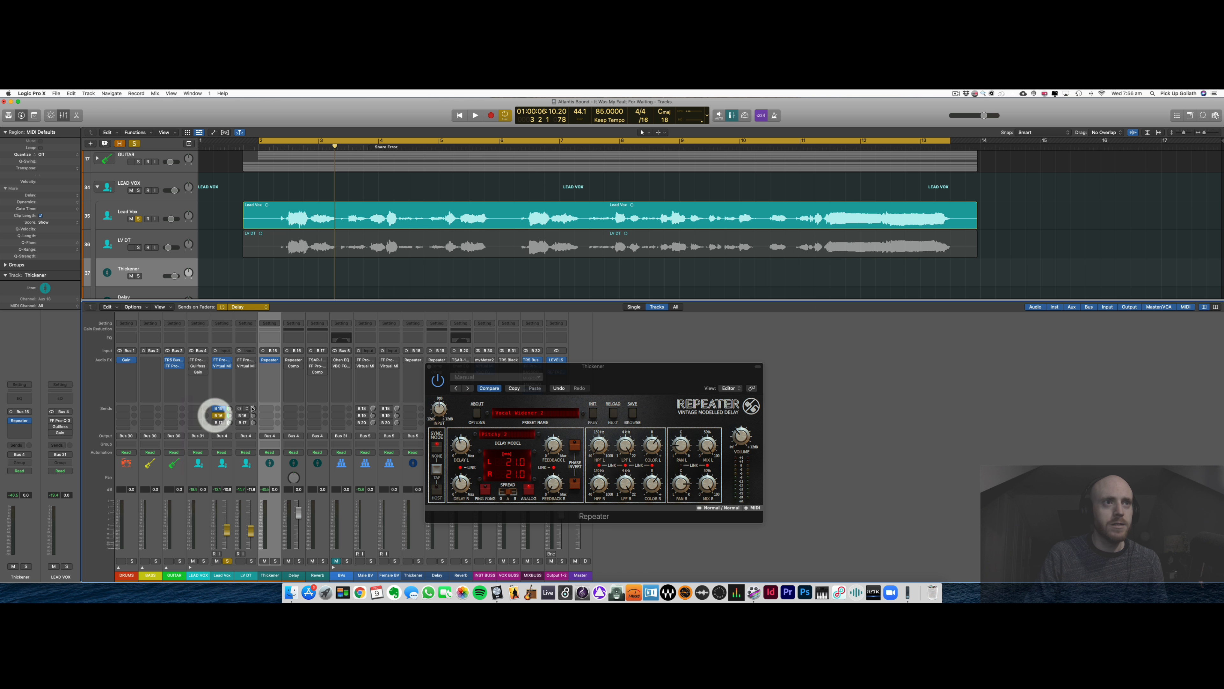
Open the Delay channel's Repeater in place of the Thickener's plug-in window and enable it.
left_click(293, 359)
left_click(429, 368)
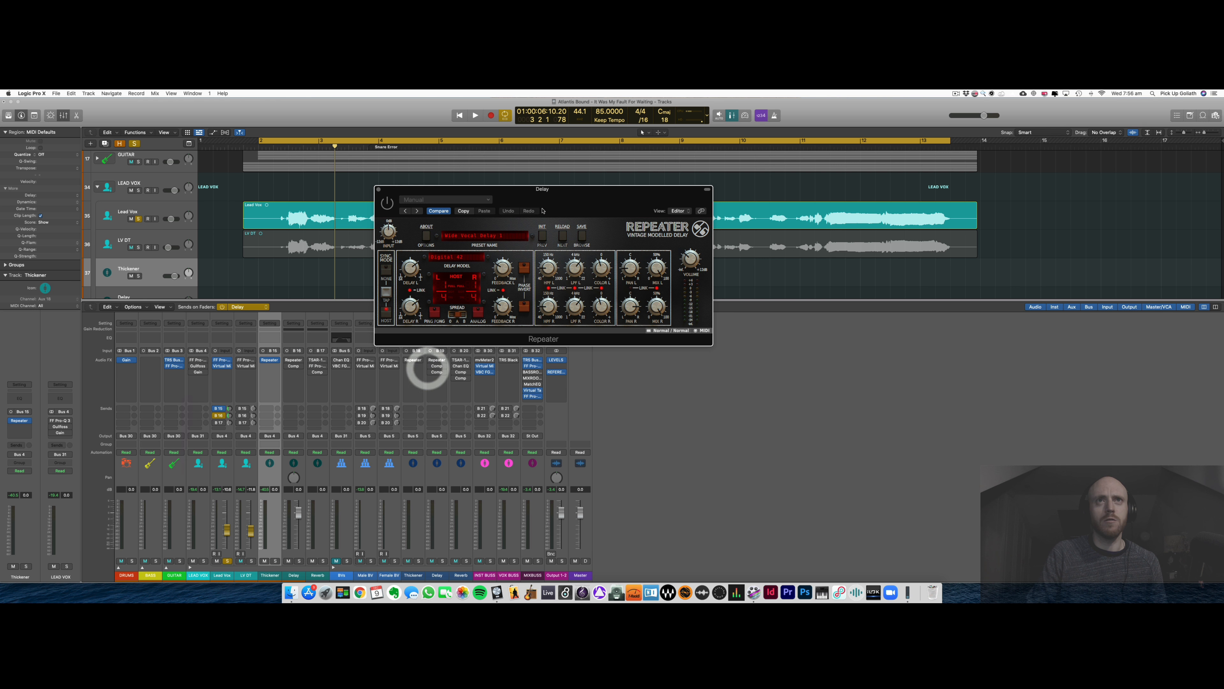
left_click_drag(556, 203, 564, 284)
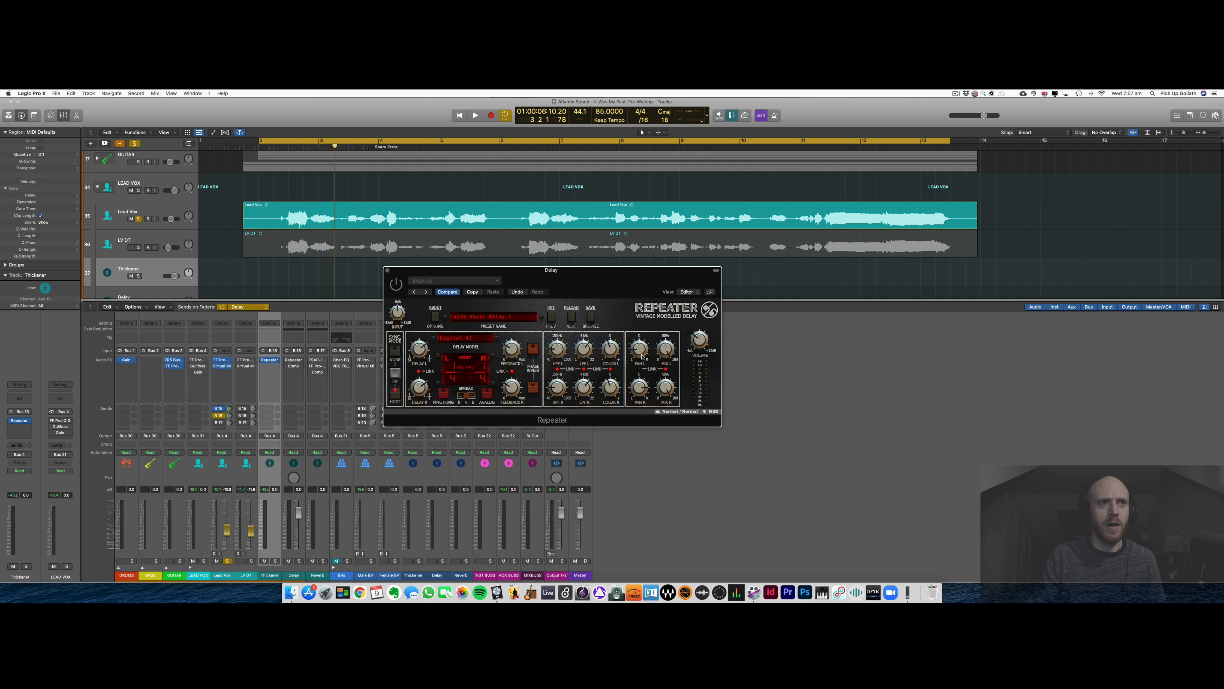
left_click_drag(589, 269, 761, 293)
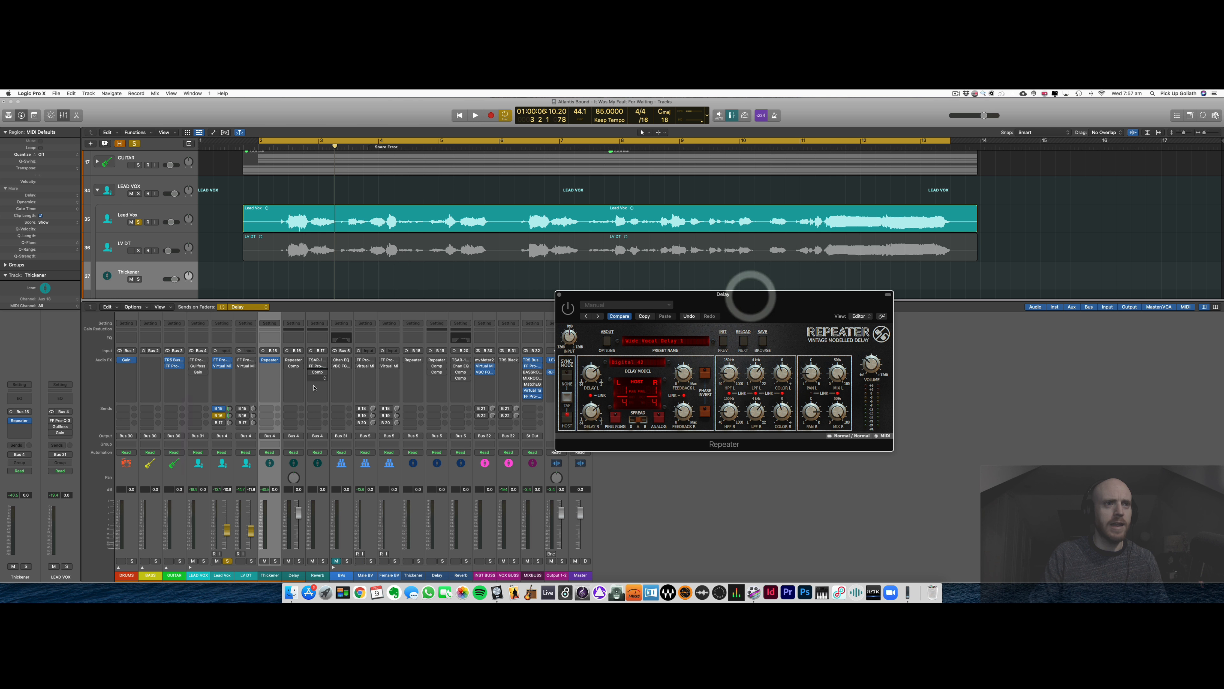
left_click(288, 362)
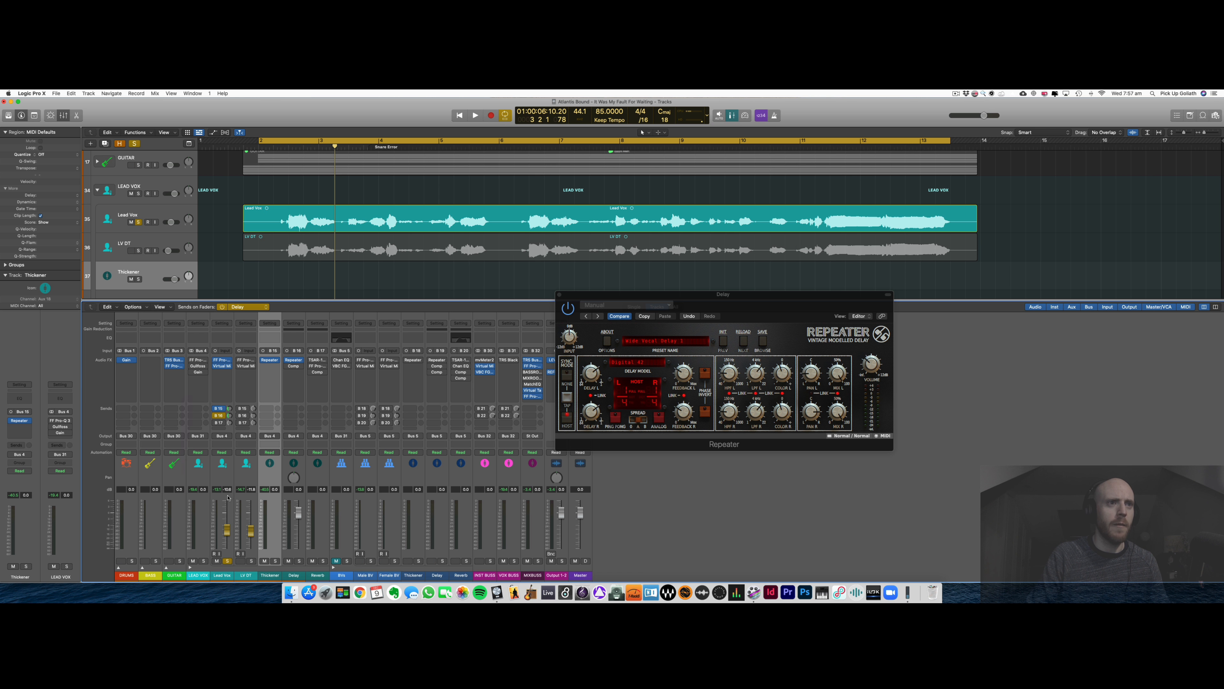
Reset Lead Vox's Bus 16 Delay send to 0 dB, audition it, and lower it to a subtle level.
left_click(230, 530, "alt")
key("alt+space")
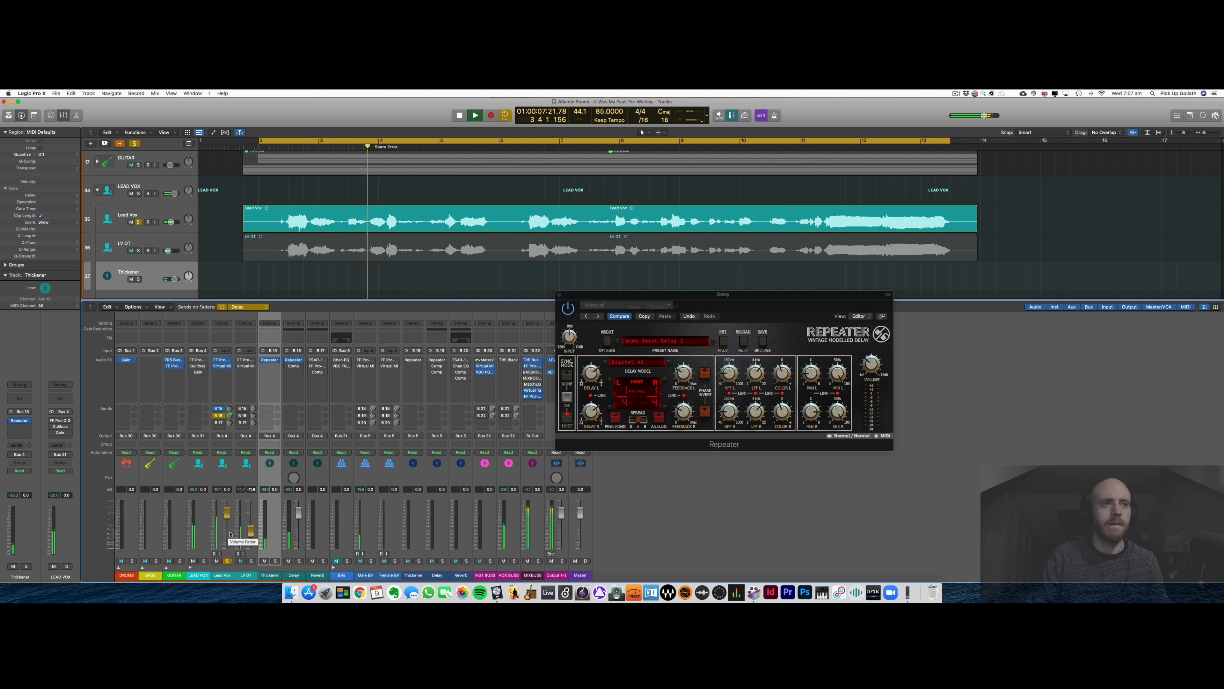
left_click_drag(227, 514, 227, 544)
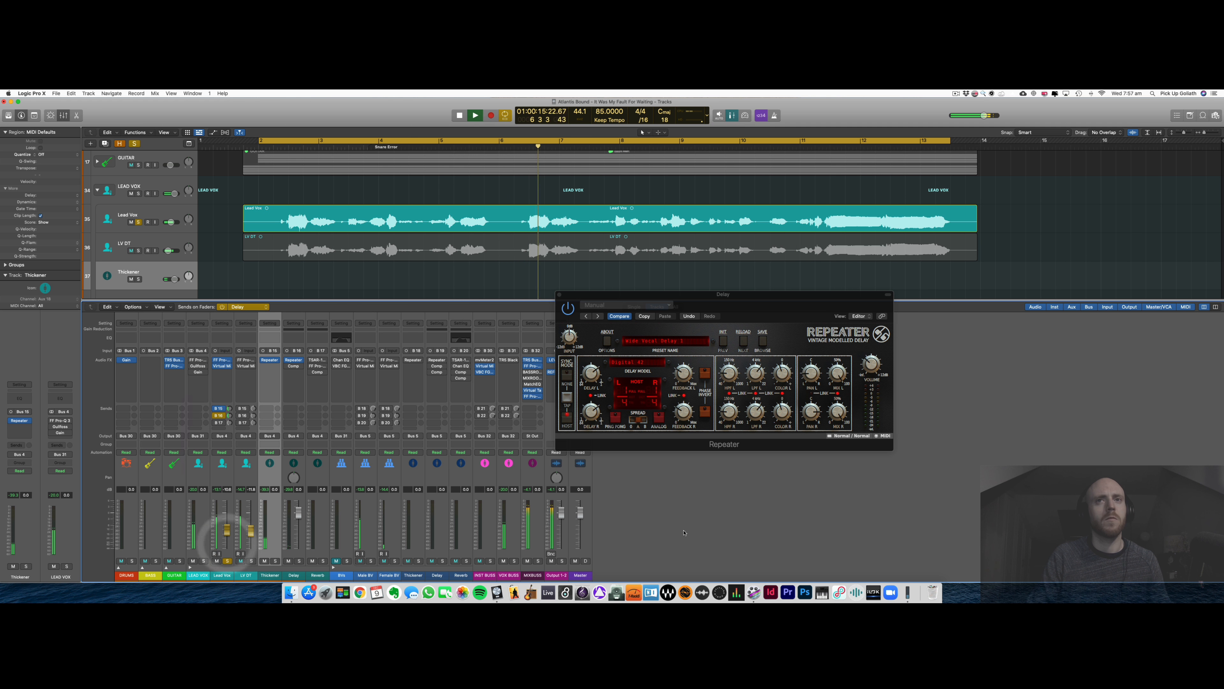
left_click_drag(717, 295, 614, 321)
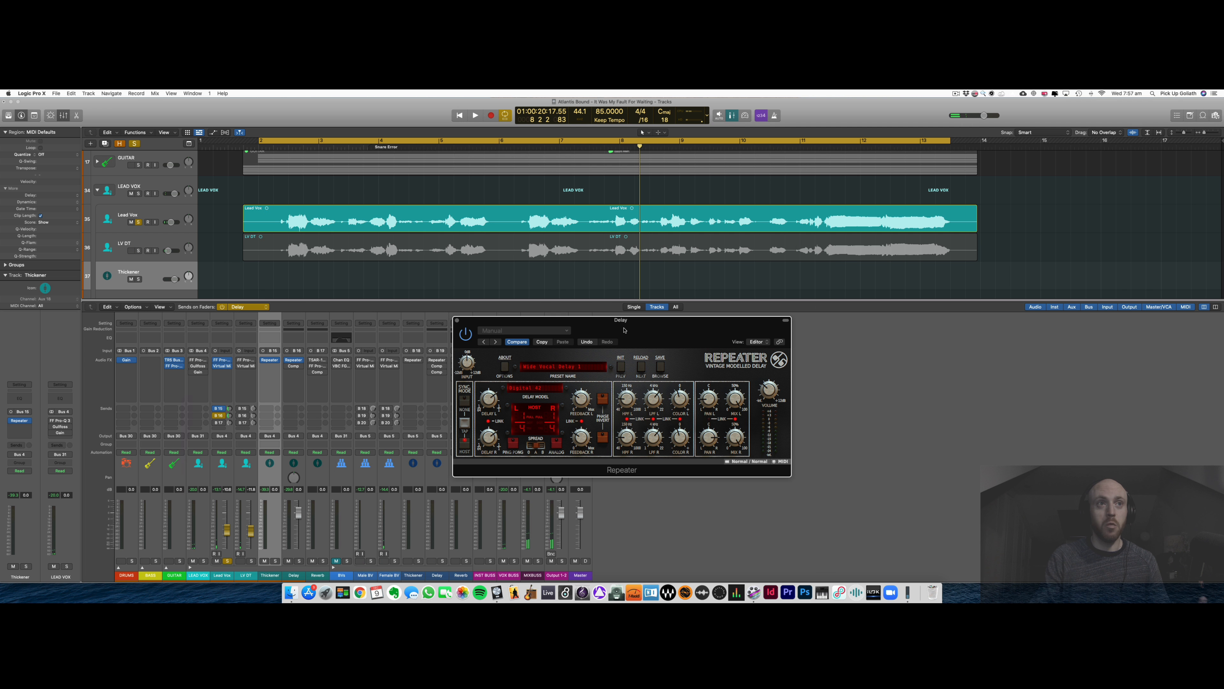
left_click_drag(624, 330, 685, 332)
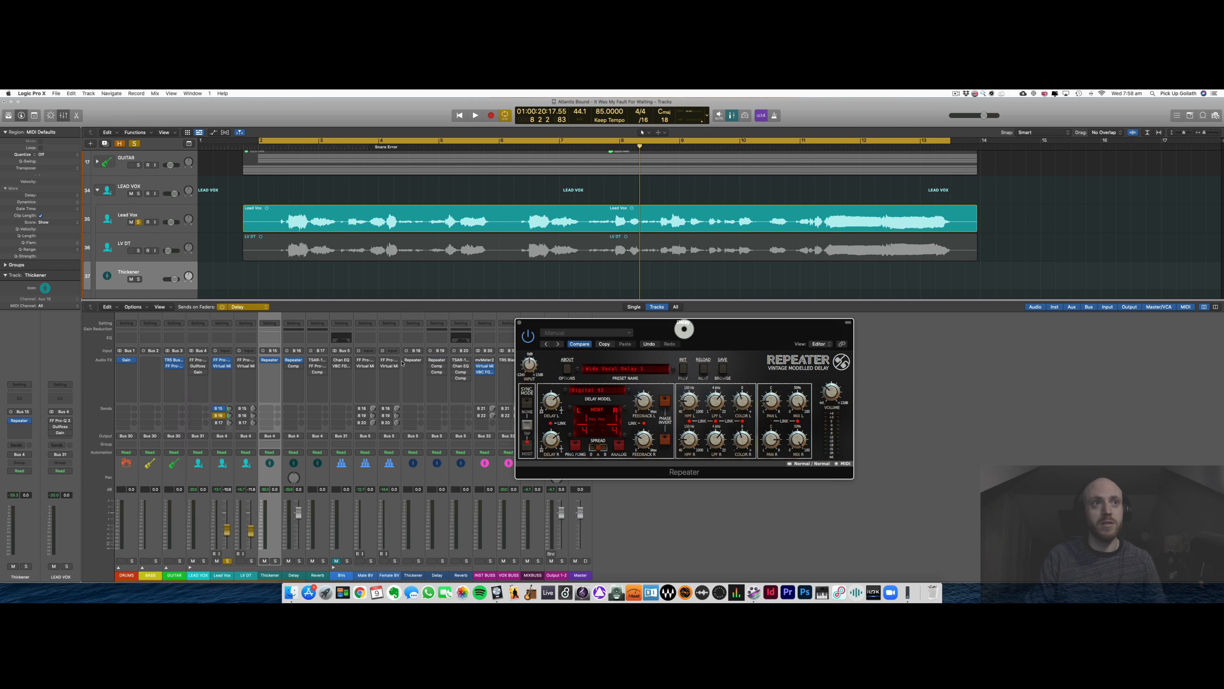
Enable the Compressor on the Delay channel and check that Lead Vox (Audio 22) is its side-chain source.
left_click(288, 367)
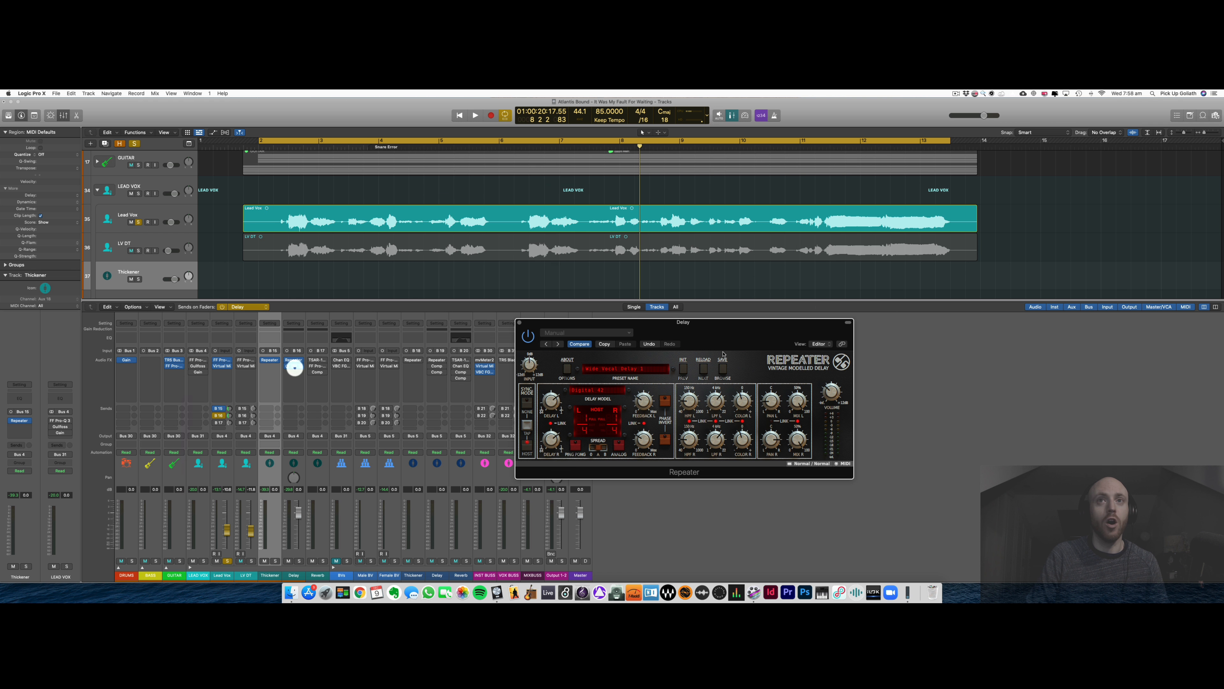
left_click(295, 367)
left_click_drag(772, 330, 1047, 336)
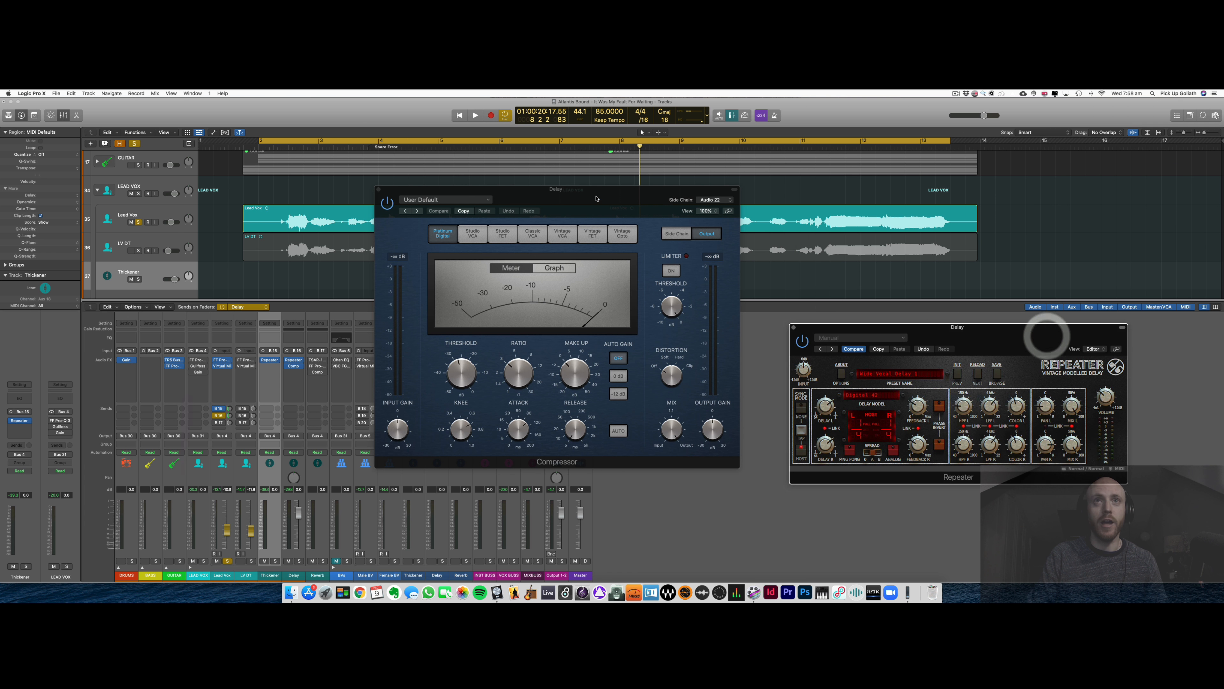
left_click_drag(596, 199, 583, 220)
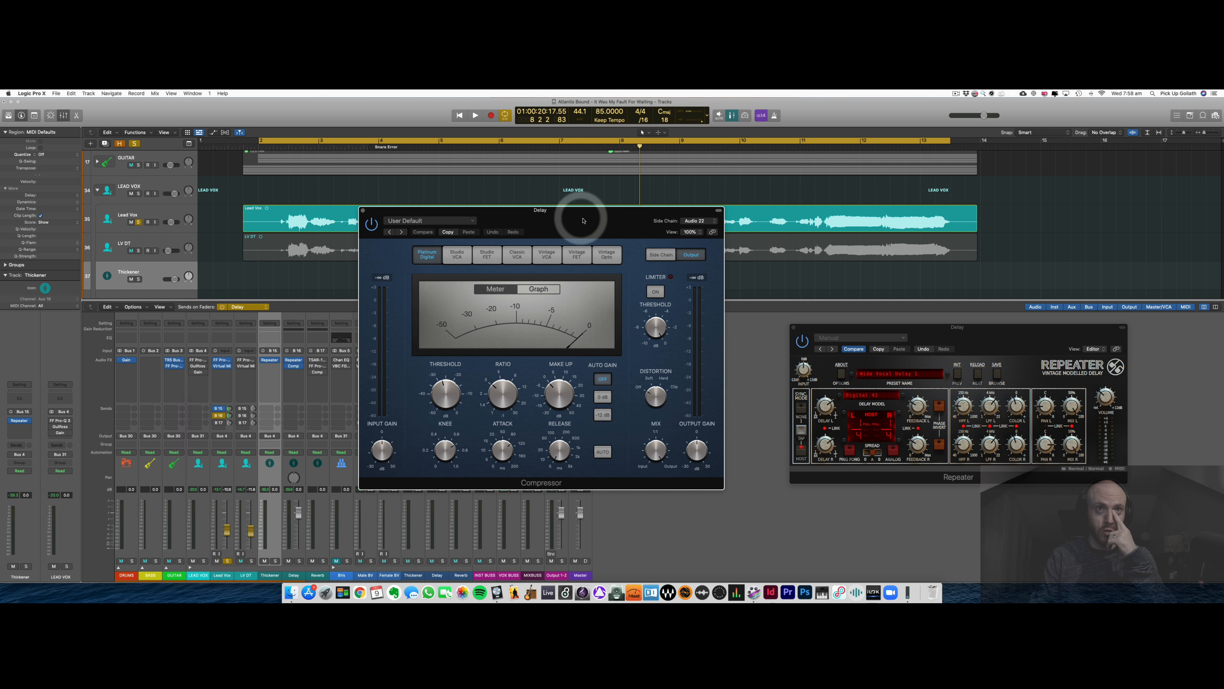
left_click(700, 221)
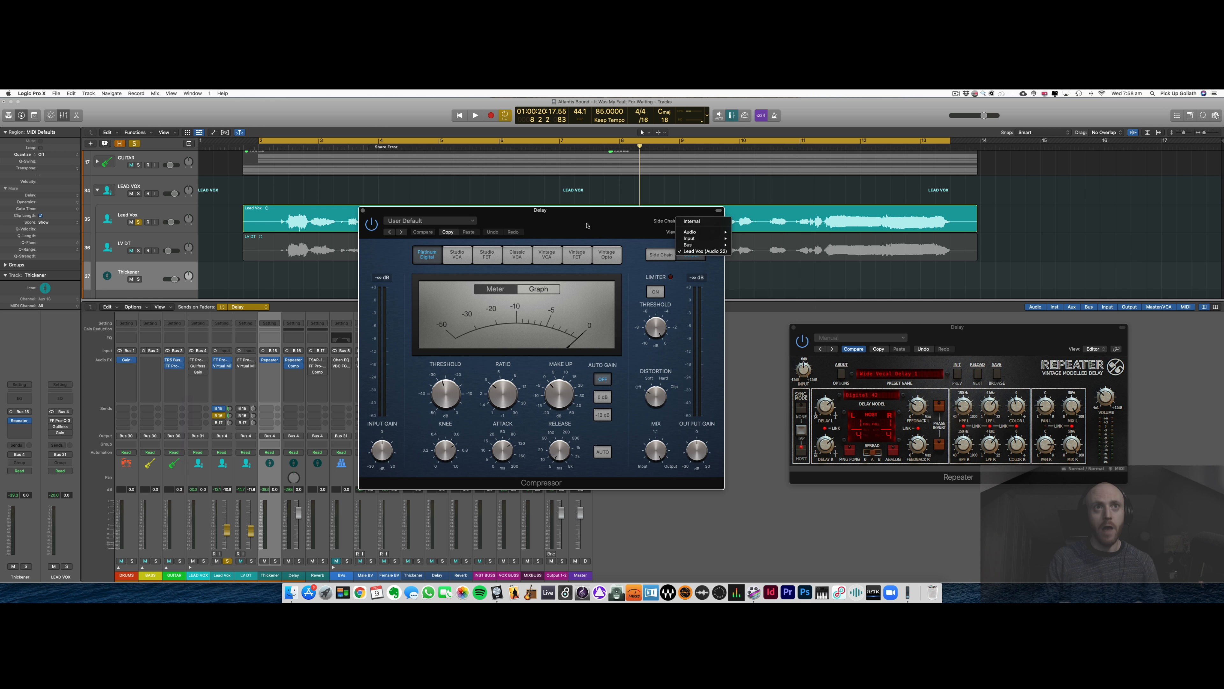
left_click(587, 225)
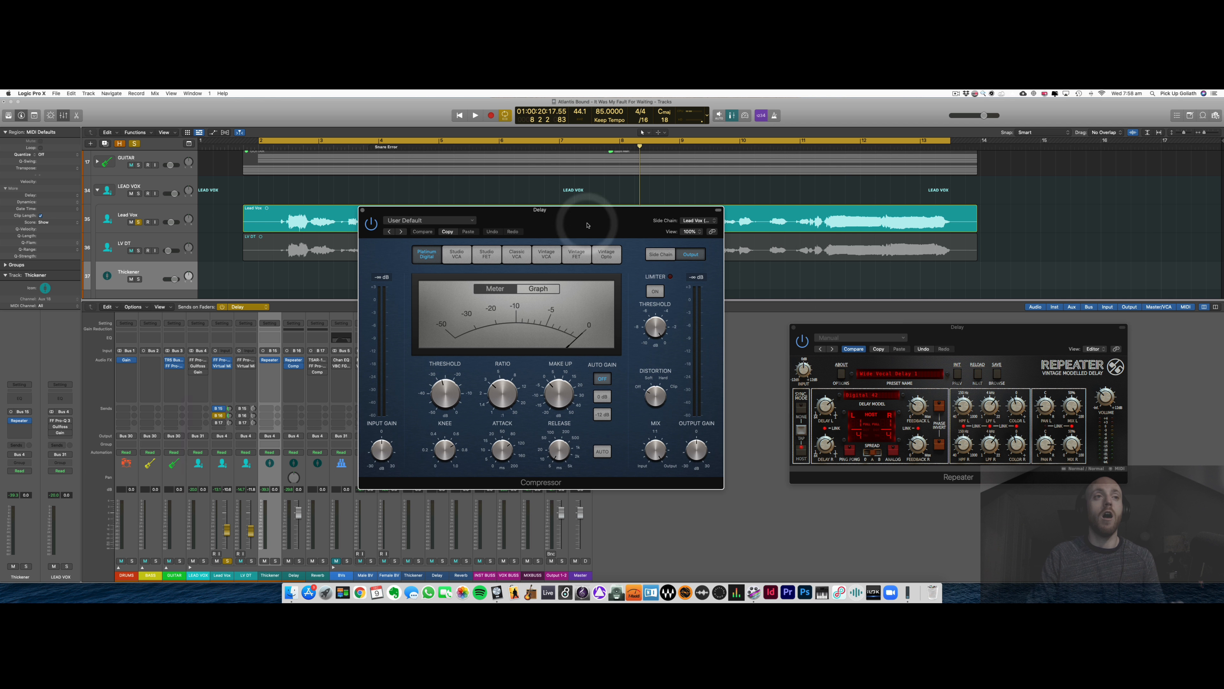
left_click_drag(571, 225, 569, 228)
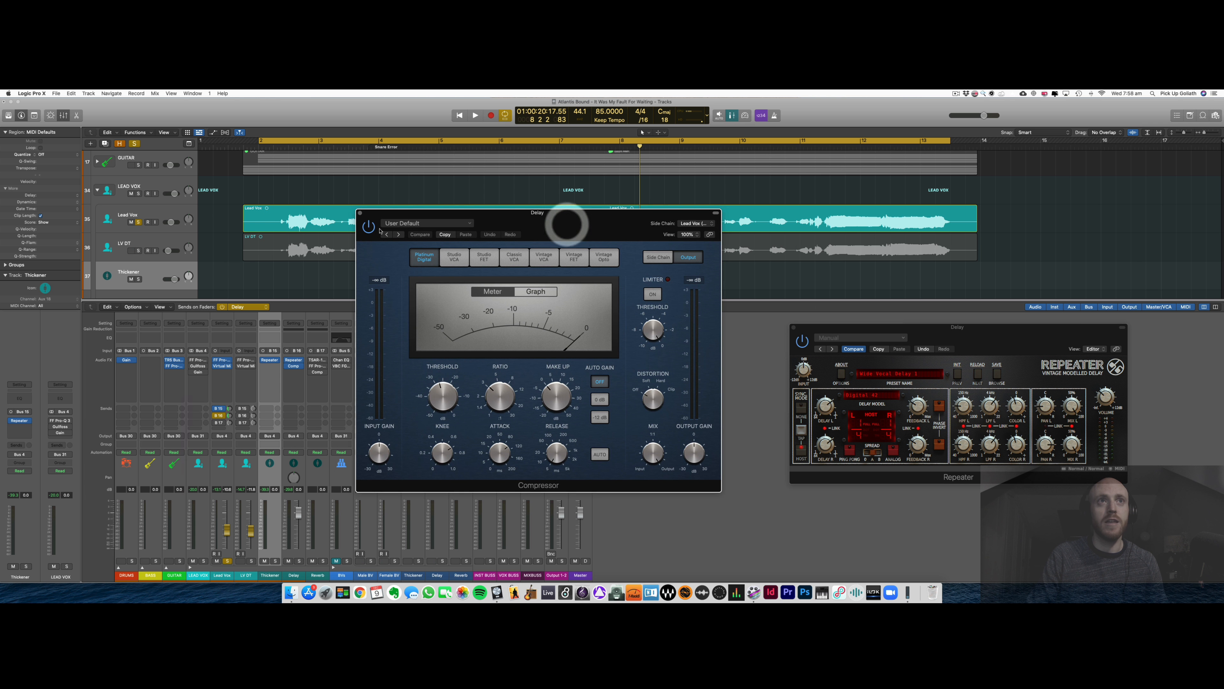
Play the lead vocal while bypassing and re-enabling the Delay channel's Compressor to compare, and close its window.
key("space")
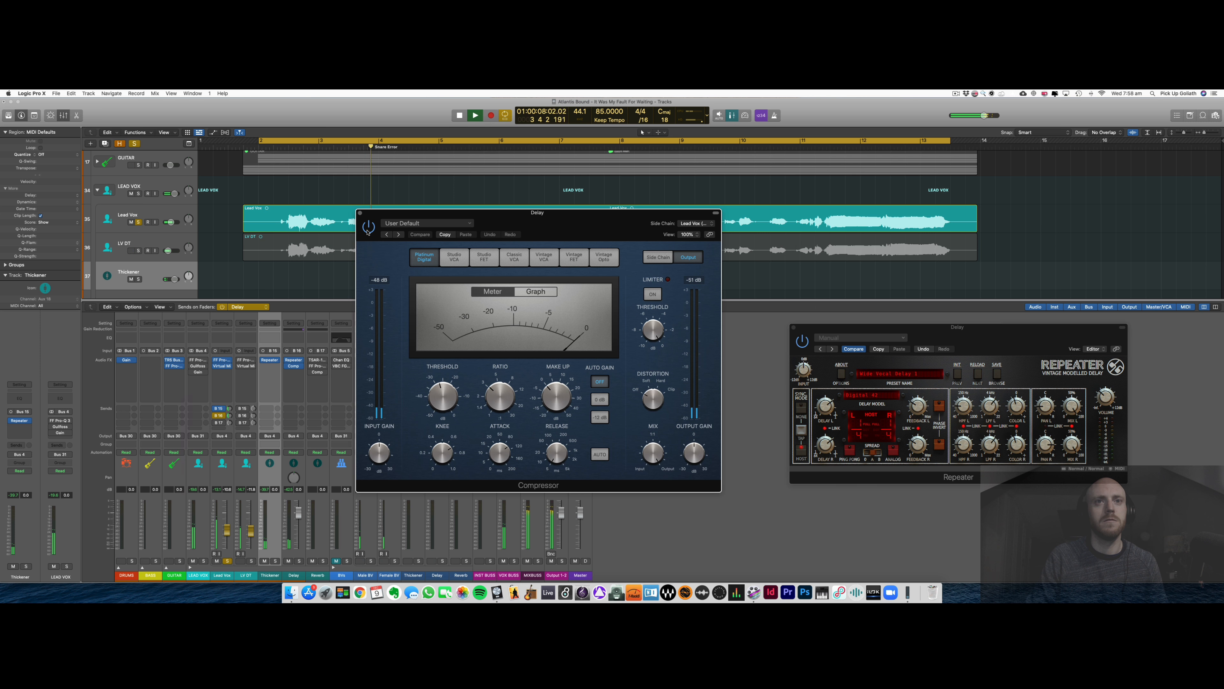
left_click(368, 228)
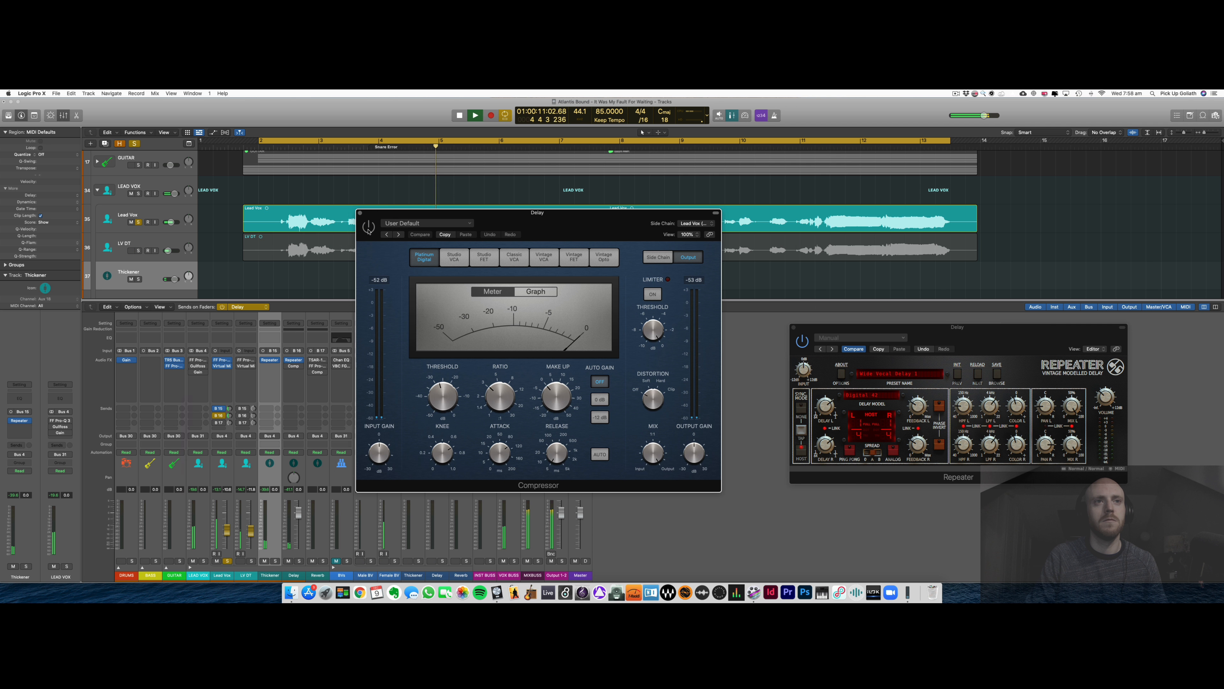
left_click(369, 227)
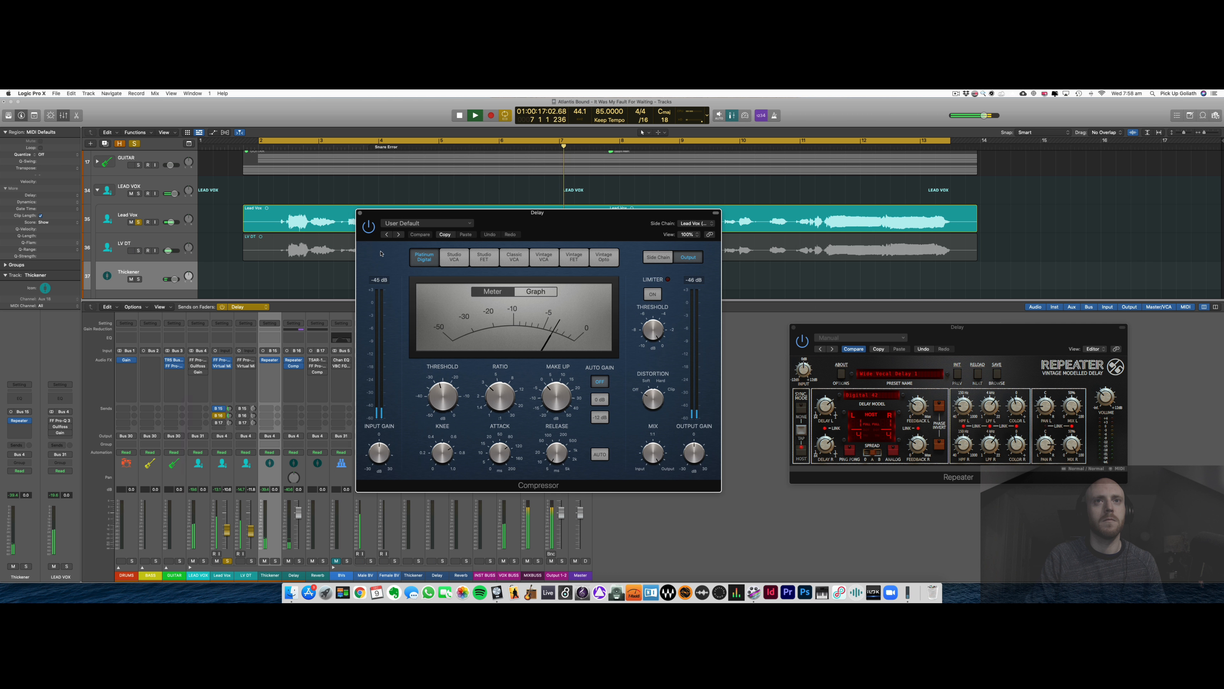
mouse_move(481, 410)
key("space")
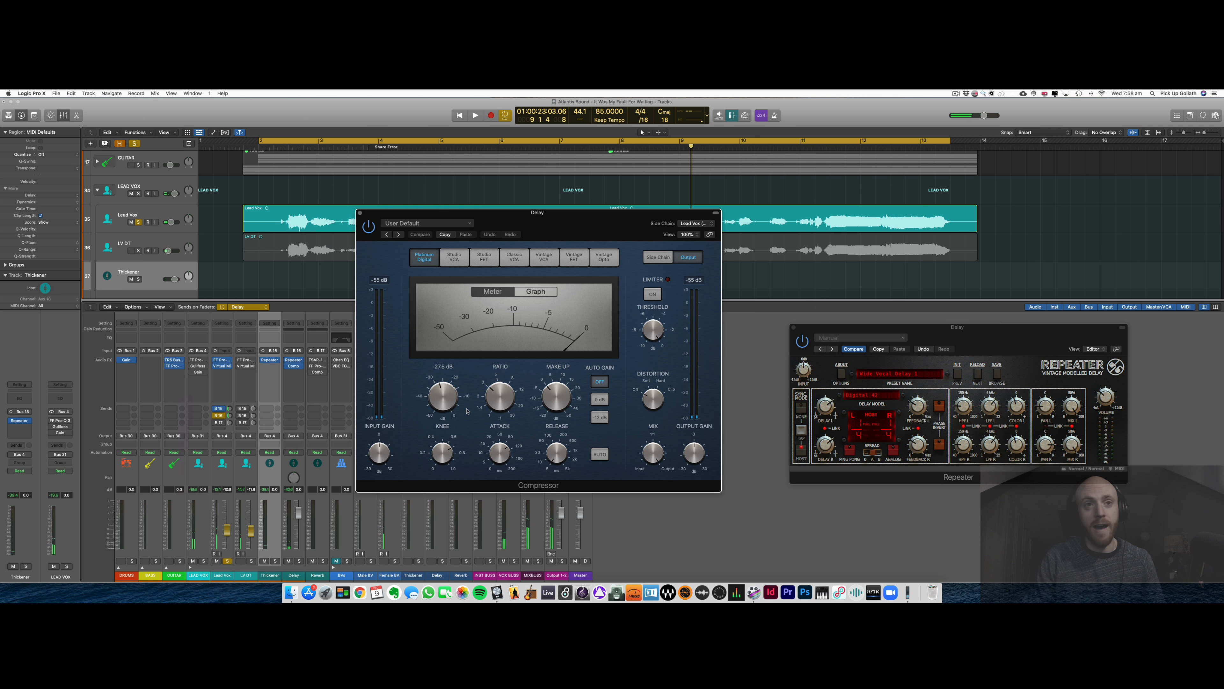
left_click(360, 213)
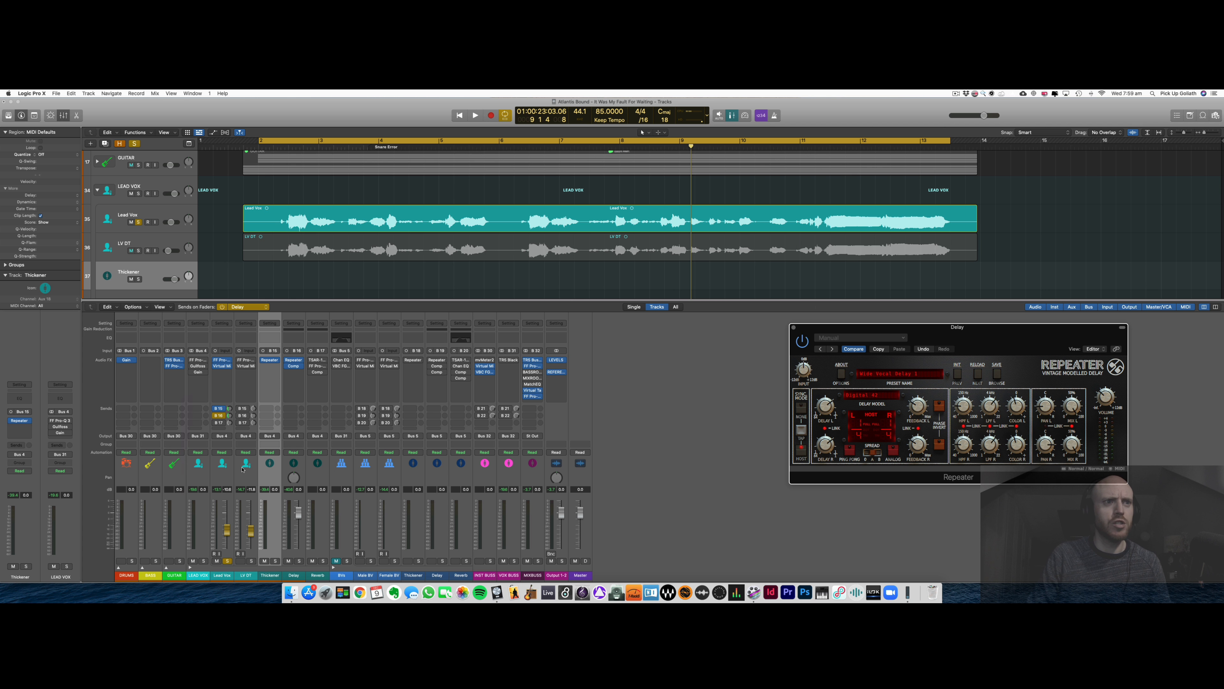
Switch the sends-on-faders view to Bus 17 Reverb and activate Lead Vox's Bus 17 send.
left_click(252, 308)
left_click(260, 311)
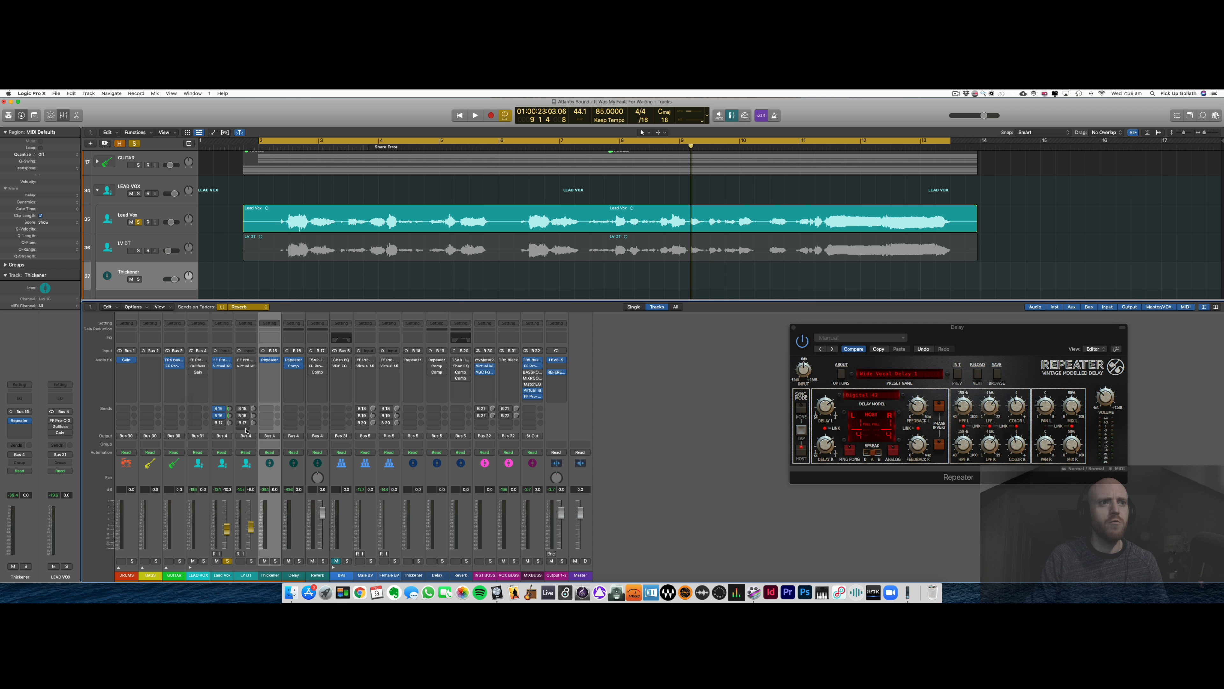
left_click(215, 423)
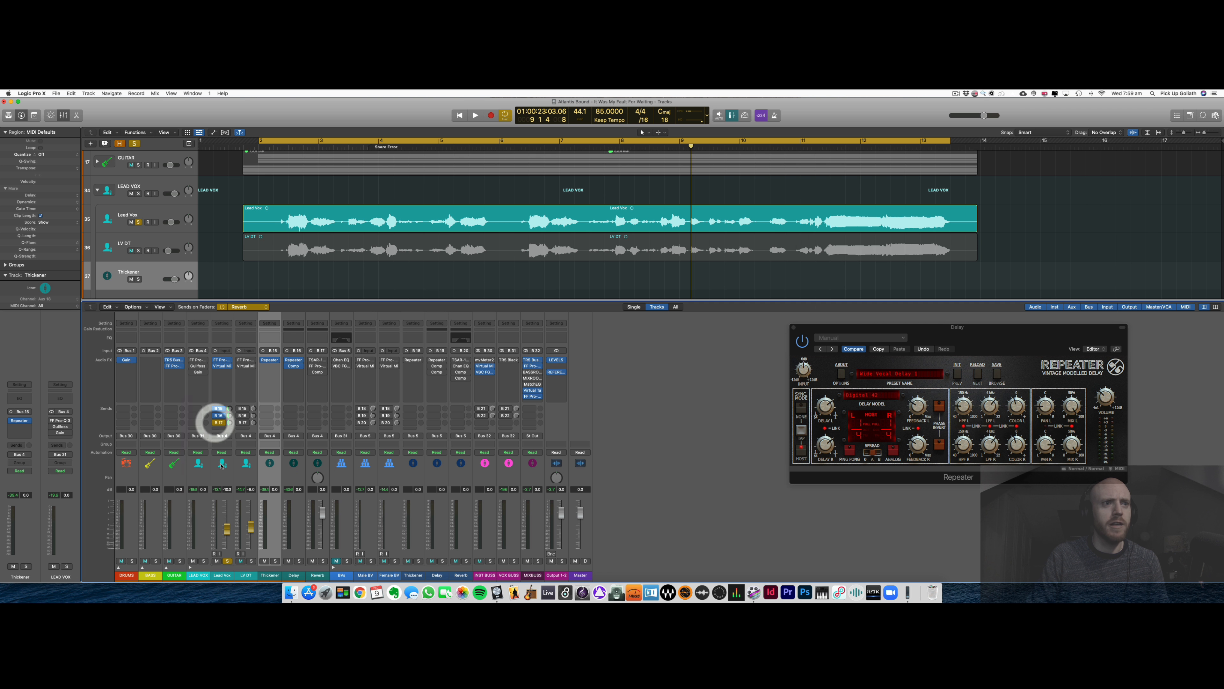
Enable the TSAR-1R Reverb on the Reverb channel in place of the Delay's Repeater window and audition the vocal.
left_click(317, 360)
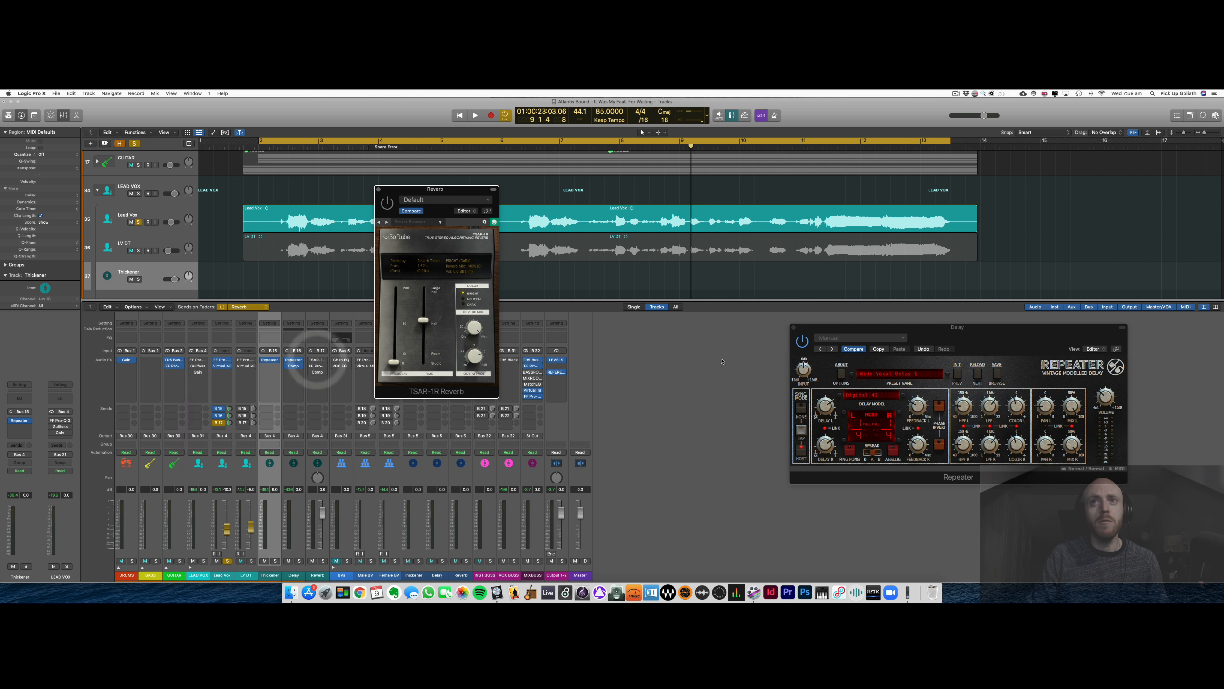
left_click(797, 326)
left_click(795, 326)
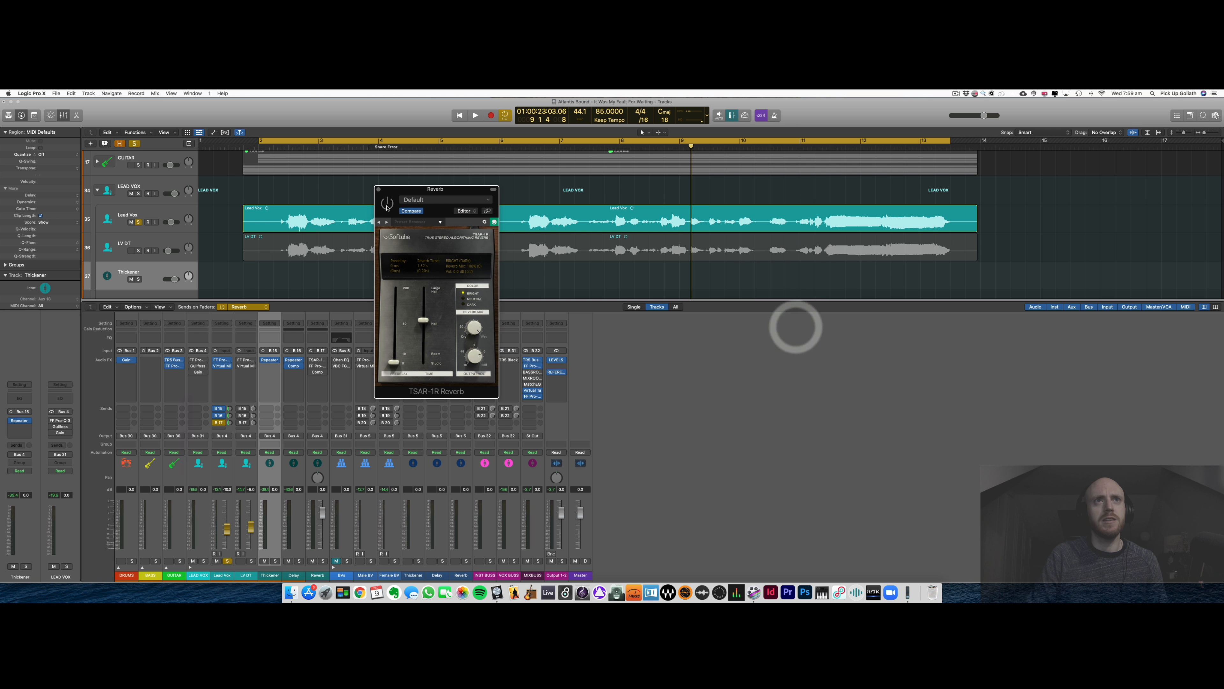
left_click_drag(405, 189, 492, 271)
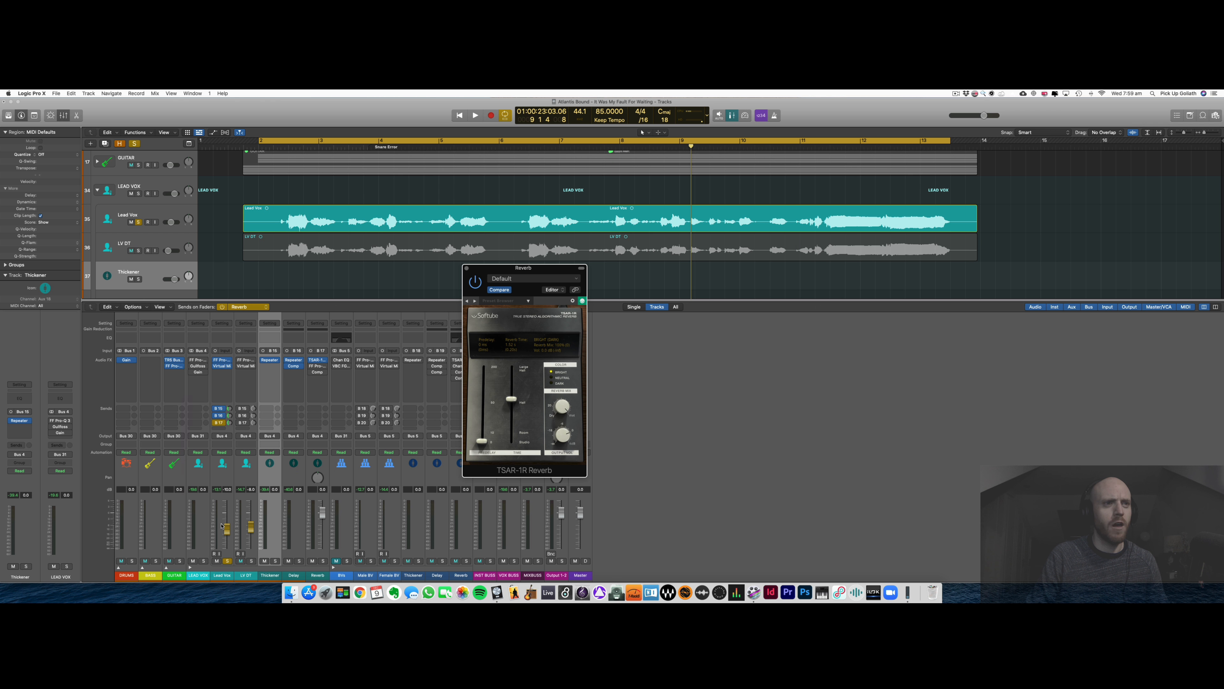
key("space")
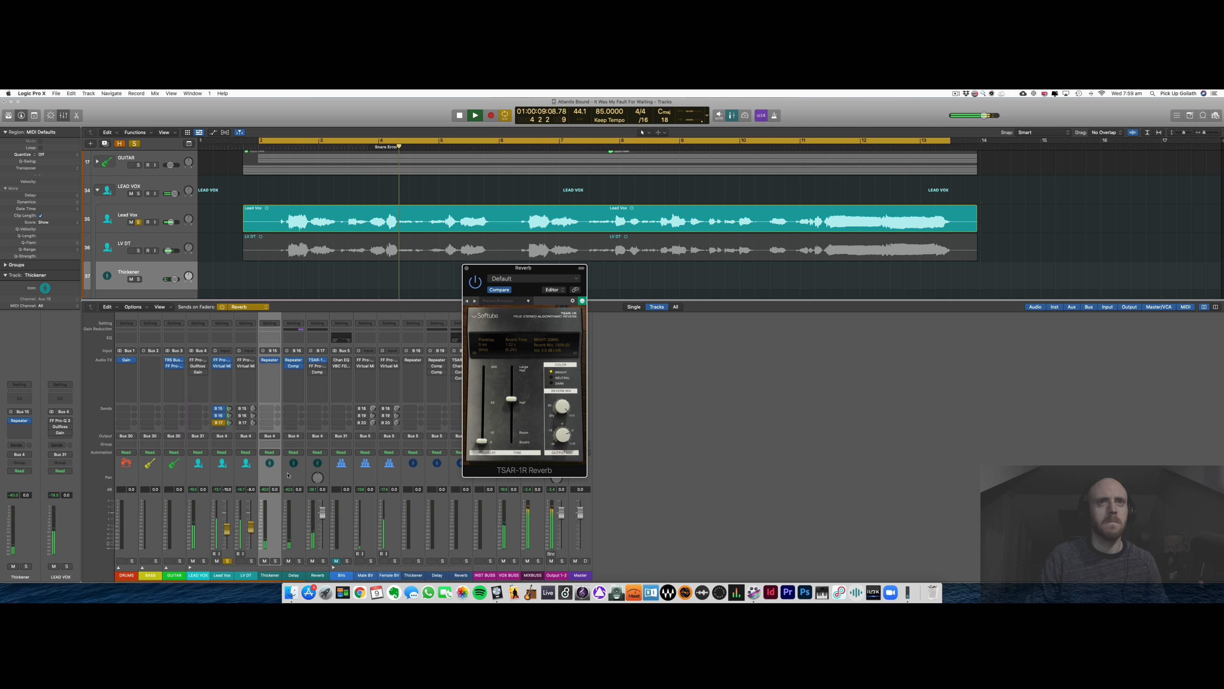
Enable FF Pro-Q 3 on the Reverb channel, audition the filtered reverb, and close both reverb plug-in windows.
left_click(320, 367)
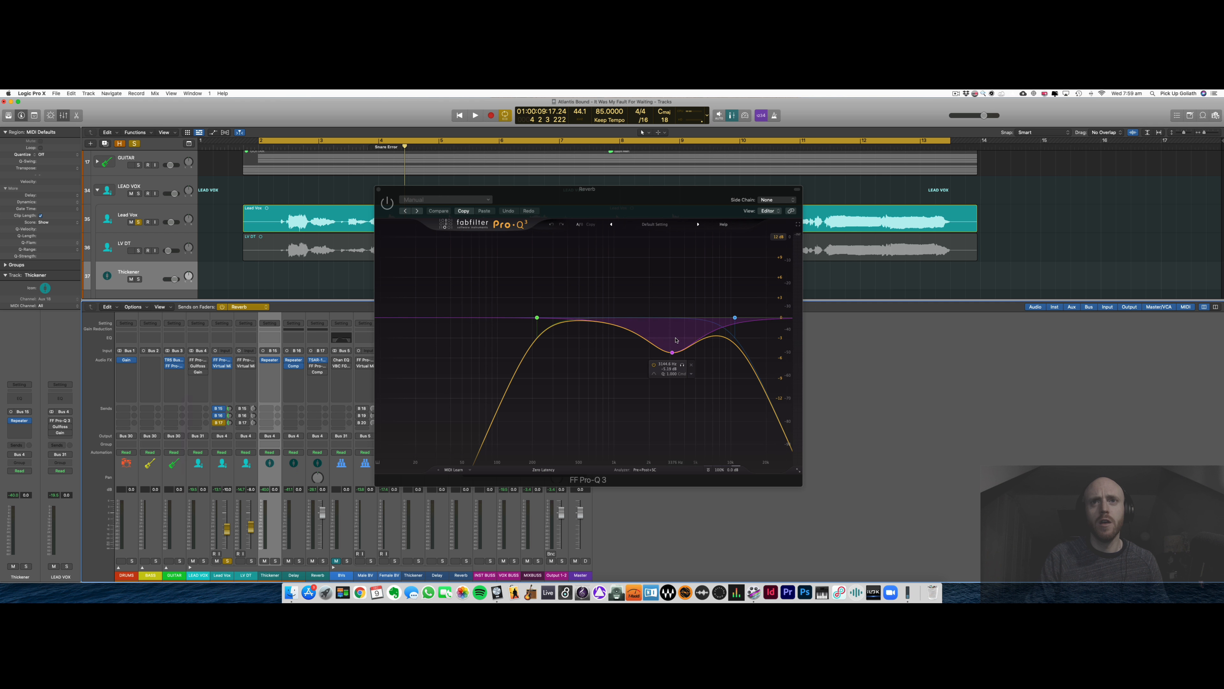
key("space")
left_click_drag(394, 188, 587, 218)
left_click_drag(482, 267, 422, 272)
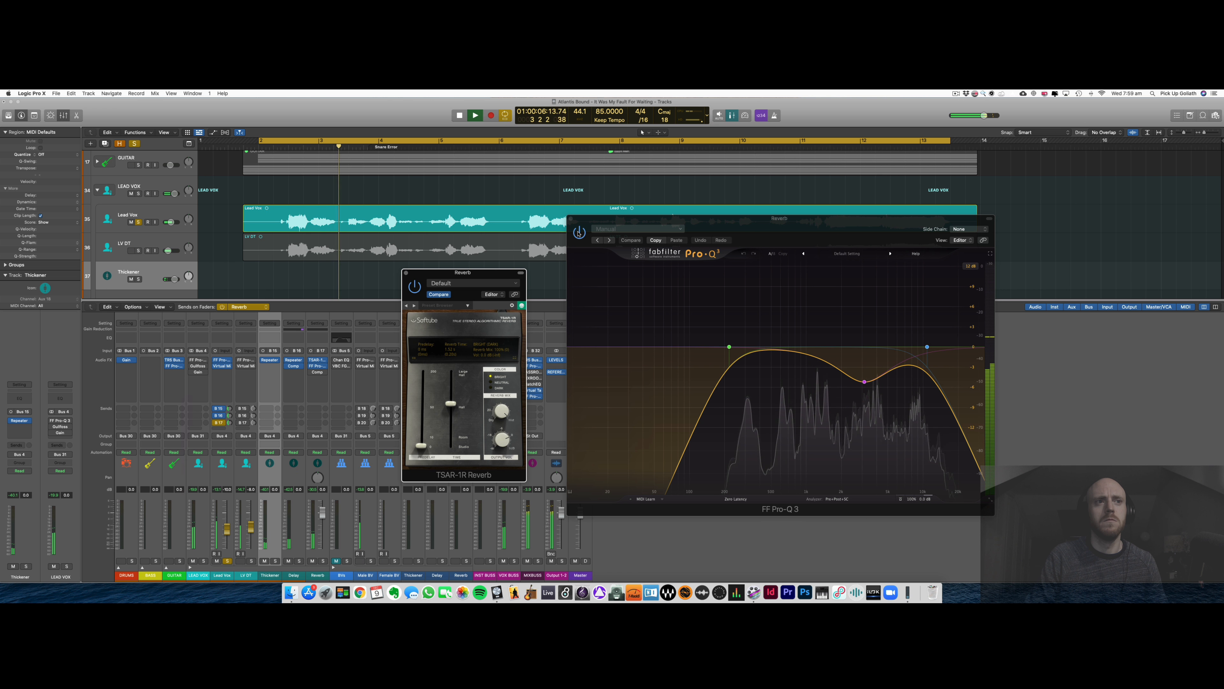
left_click(570, 218)
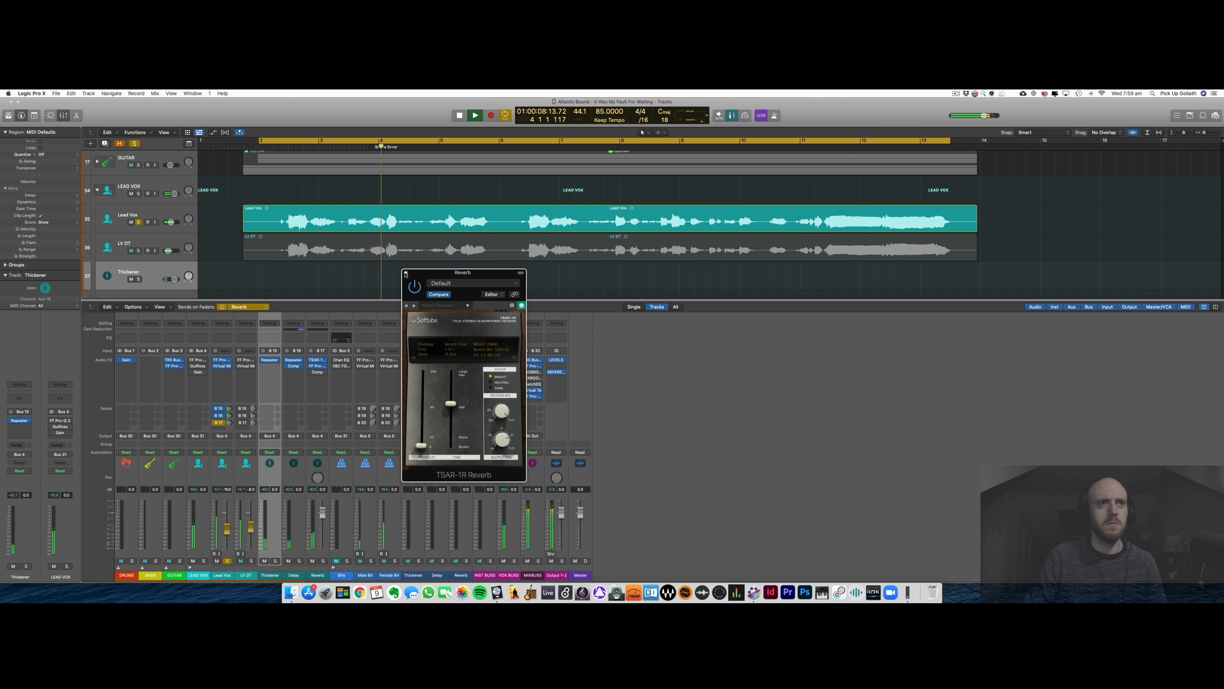
left_click(407, 274)
Enable the side-chained Compressor on the Reverb channel and audition the ducked reverb on the lead vocal.
left_click(319, 371)
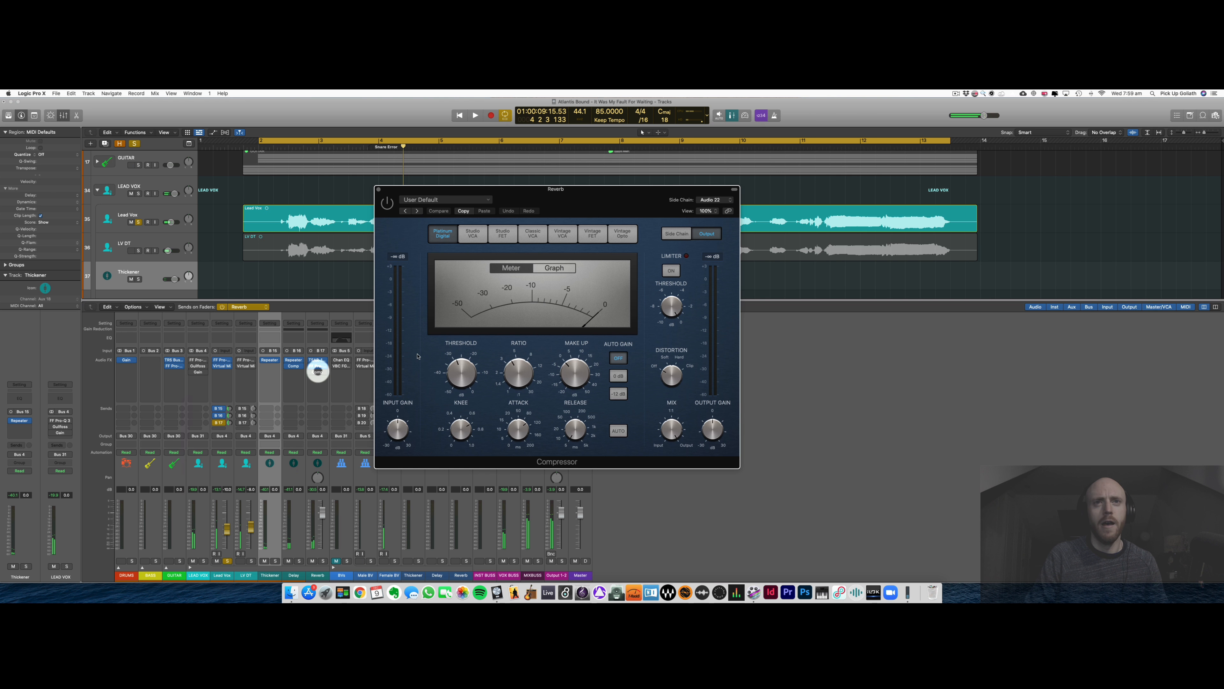
left_click_drag(568, 199, 594, 233)
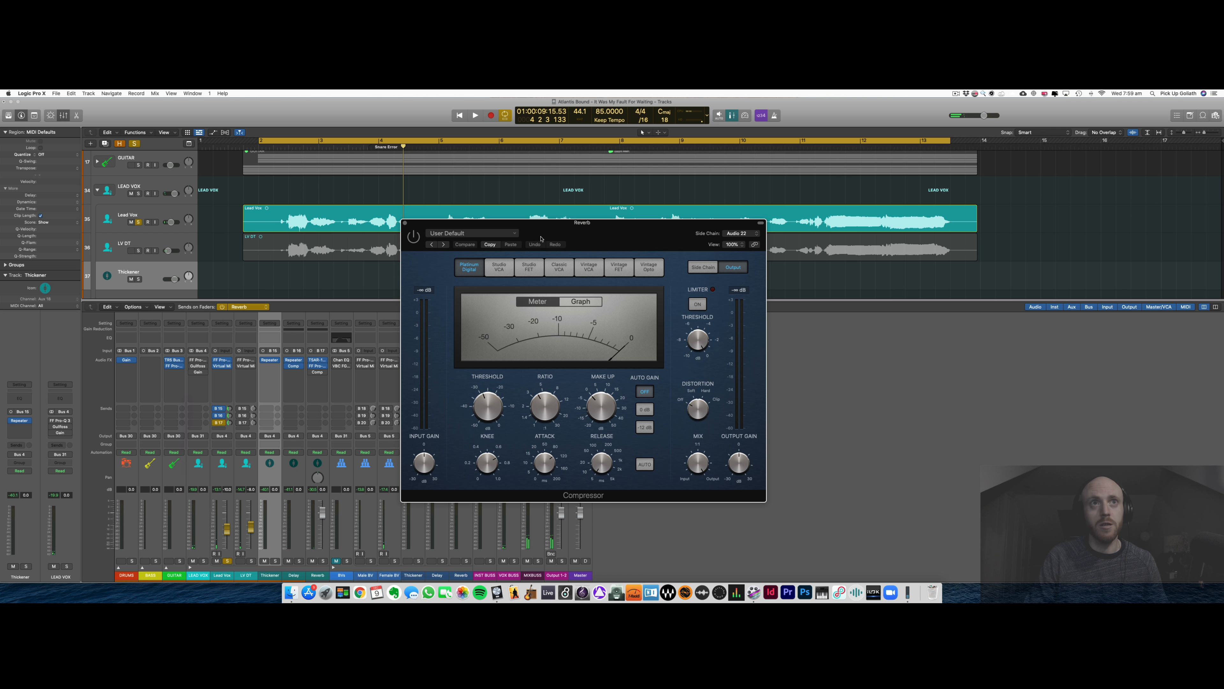
left_click(413, 236)
key("space")
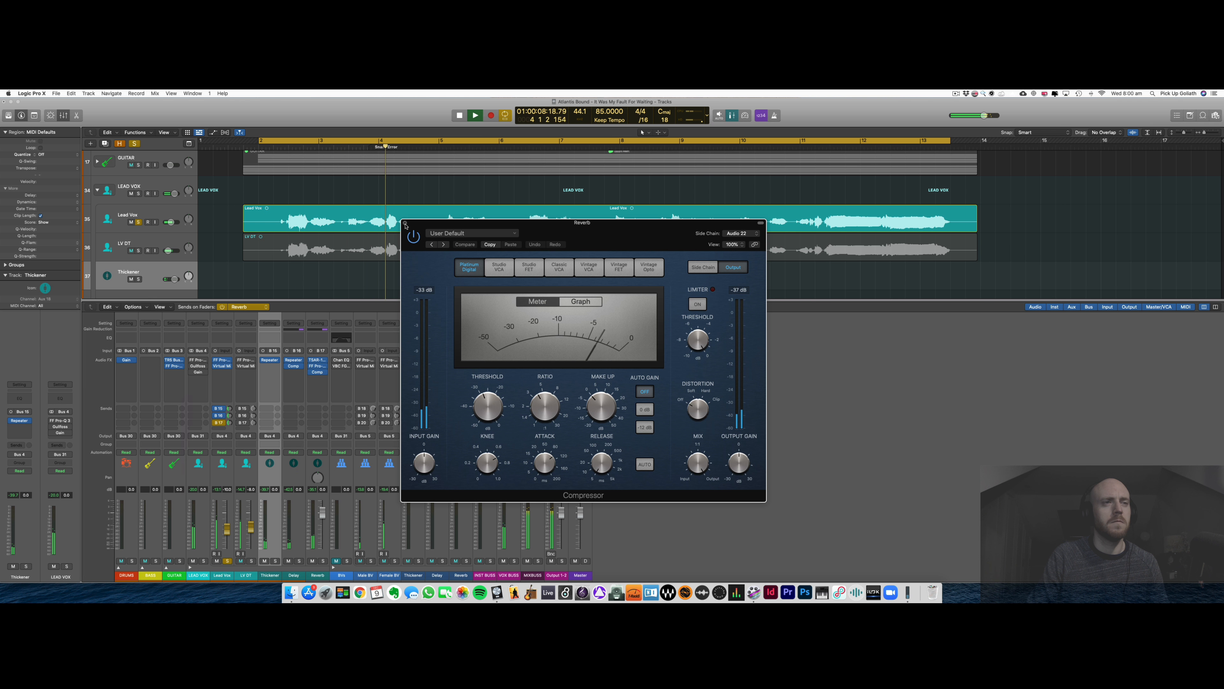
left_click(405, 223)
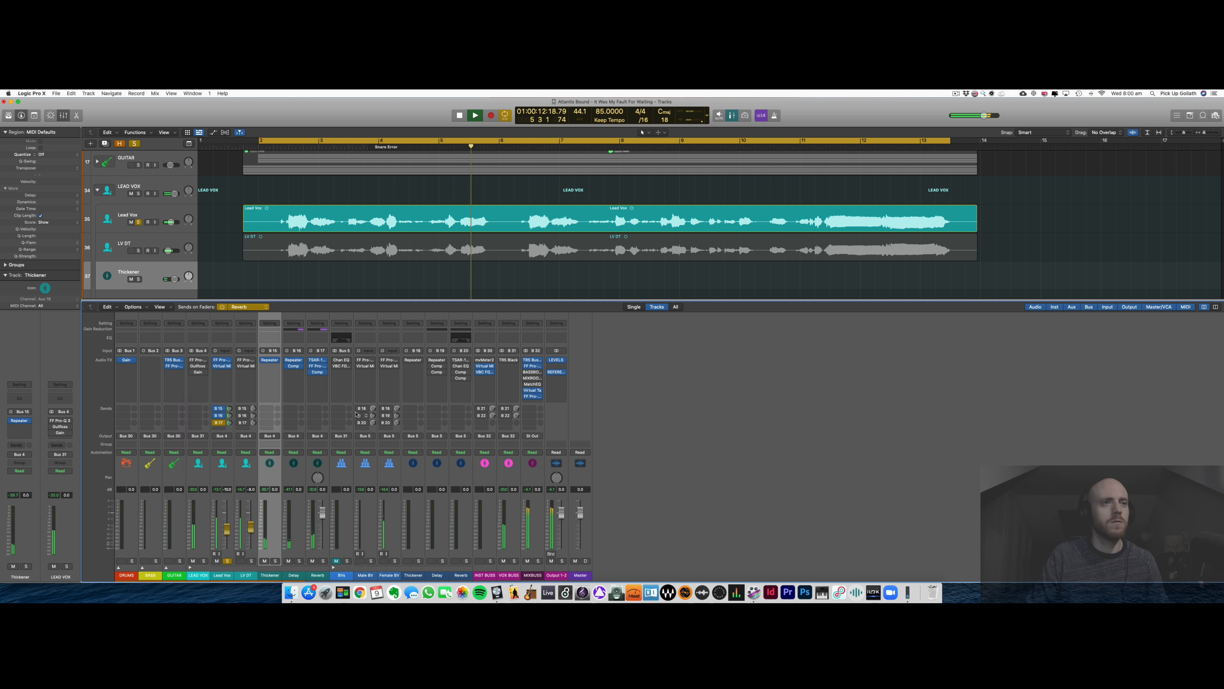
key("space")
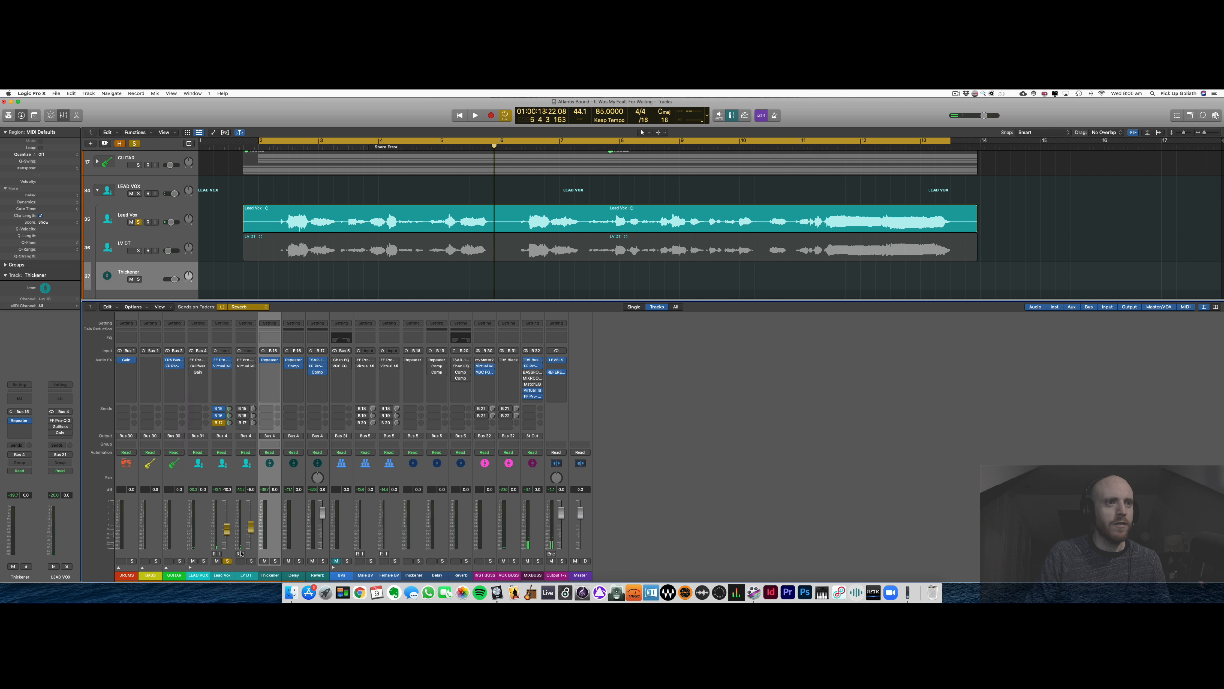
Unsolo Lead Vox and mute LV DT, returning the mixer faders from the Reverb sends to channel levels.
left_click(227, 561)
left_click(240, 560)
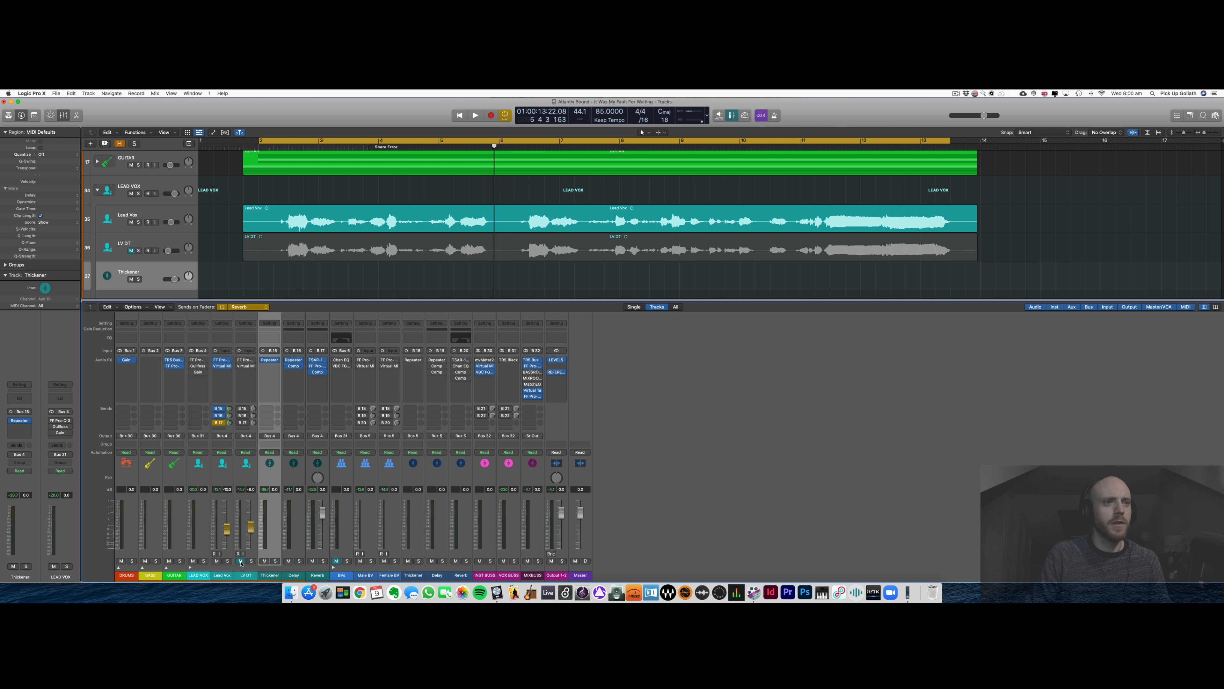
left_click(222, 307)
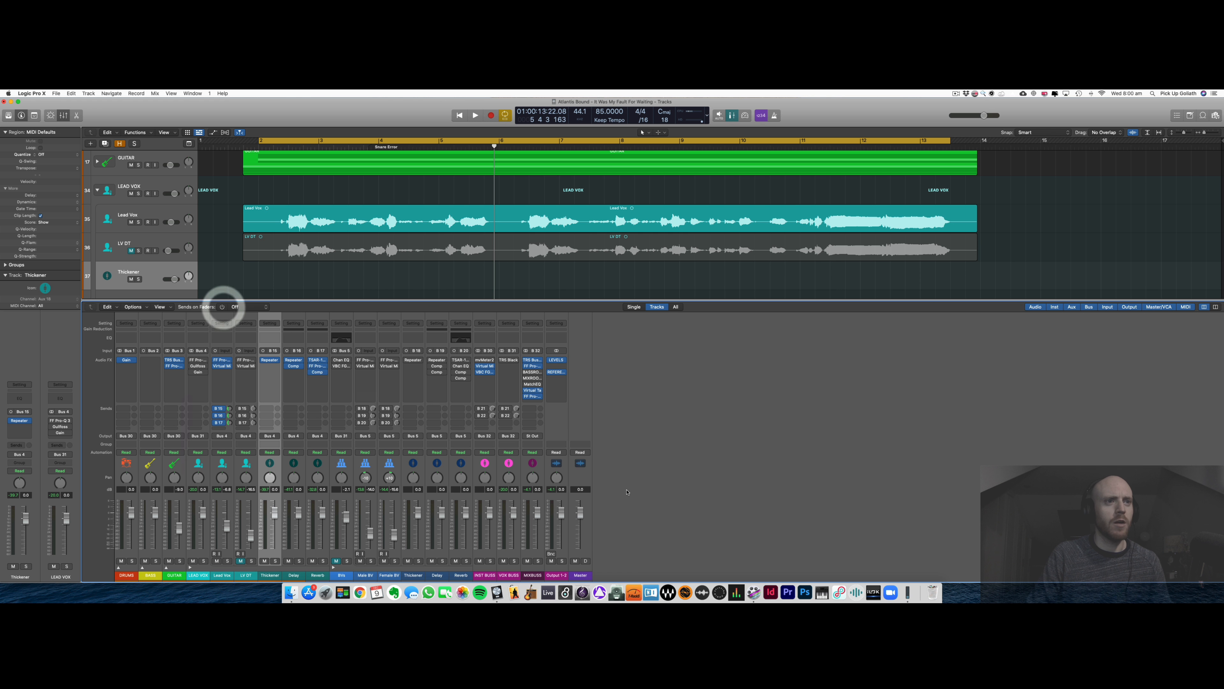
Audition the lead vocal in the full mix, bypassing and re-enabling Lead Vox's three sends to compare with and without effects.
left_click(701, 466)
key("space")
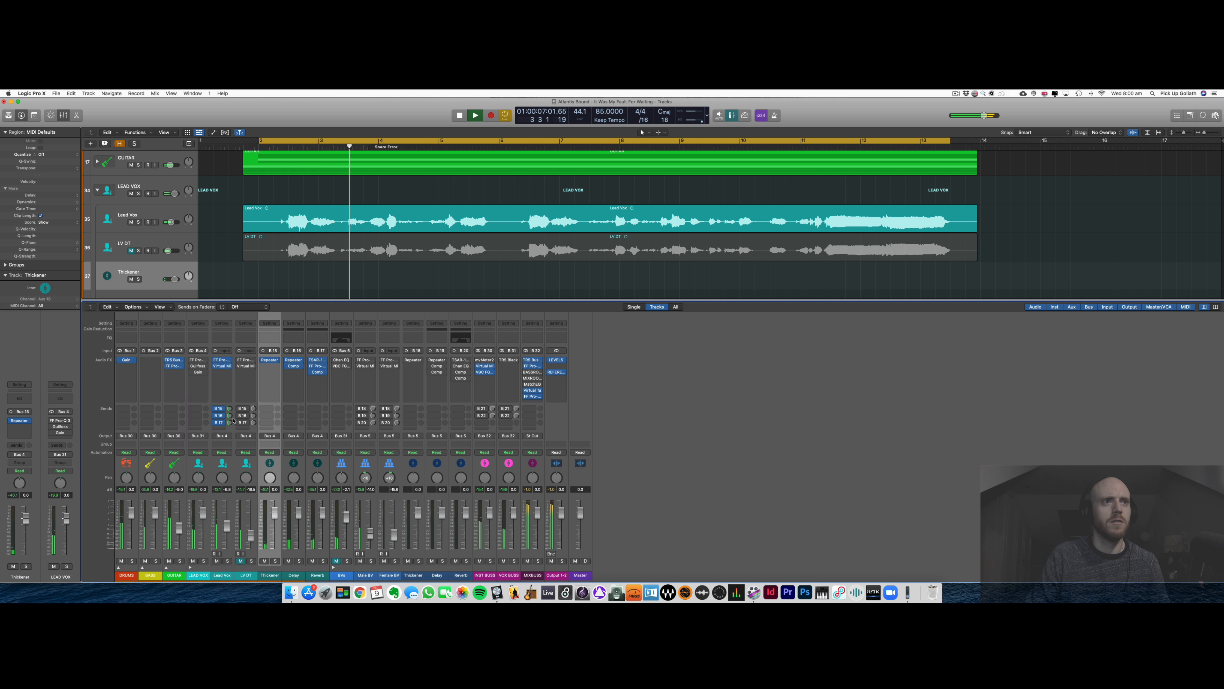
left_click(216, 419)
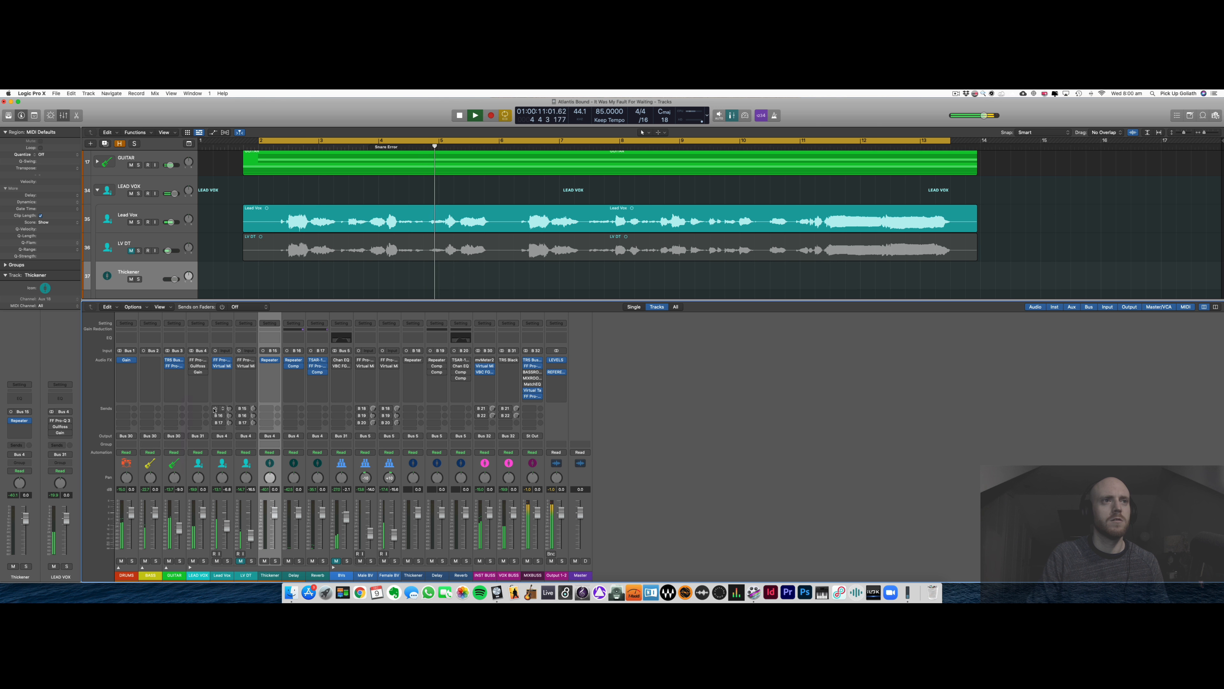
left_click_drag(215, 408, 217, 422)
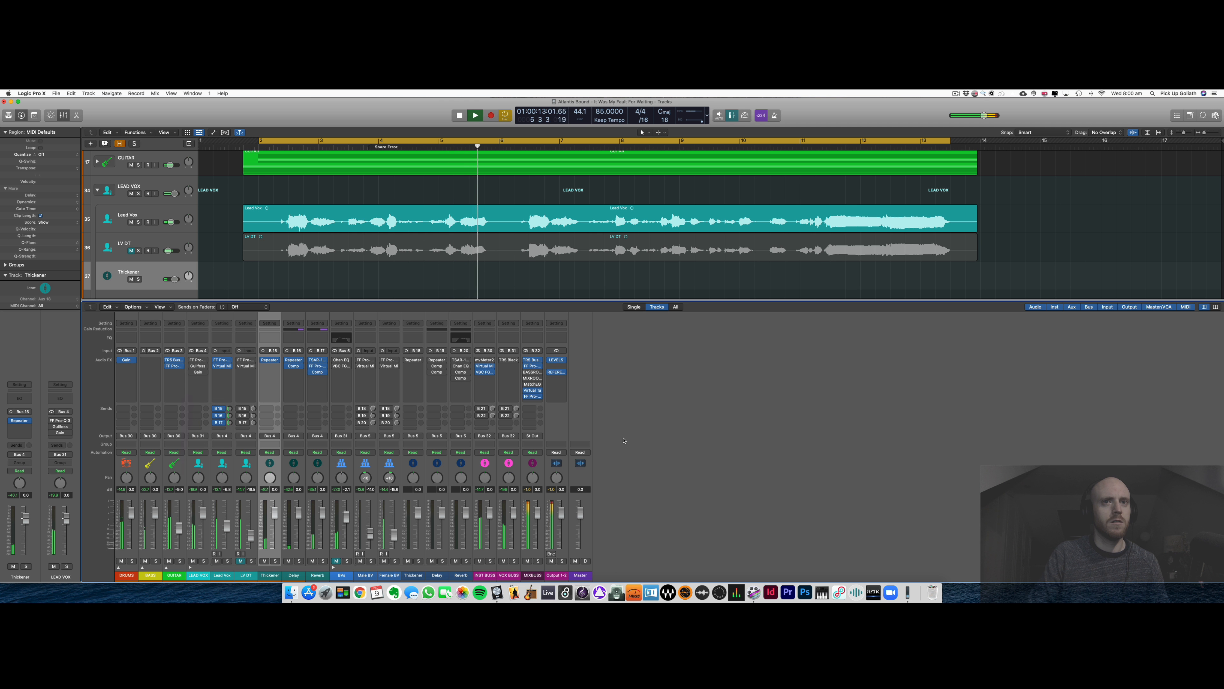
left_click(215, 423)
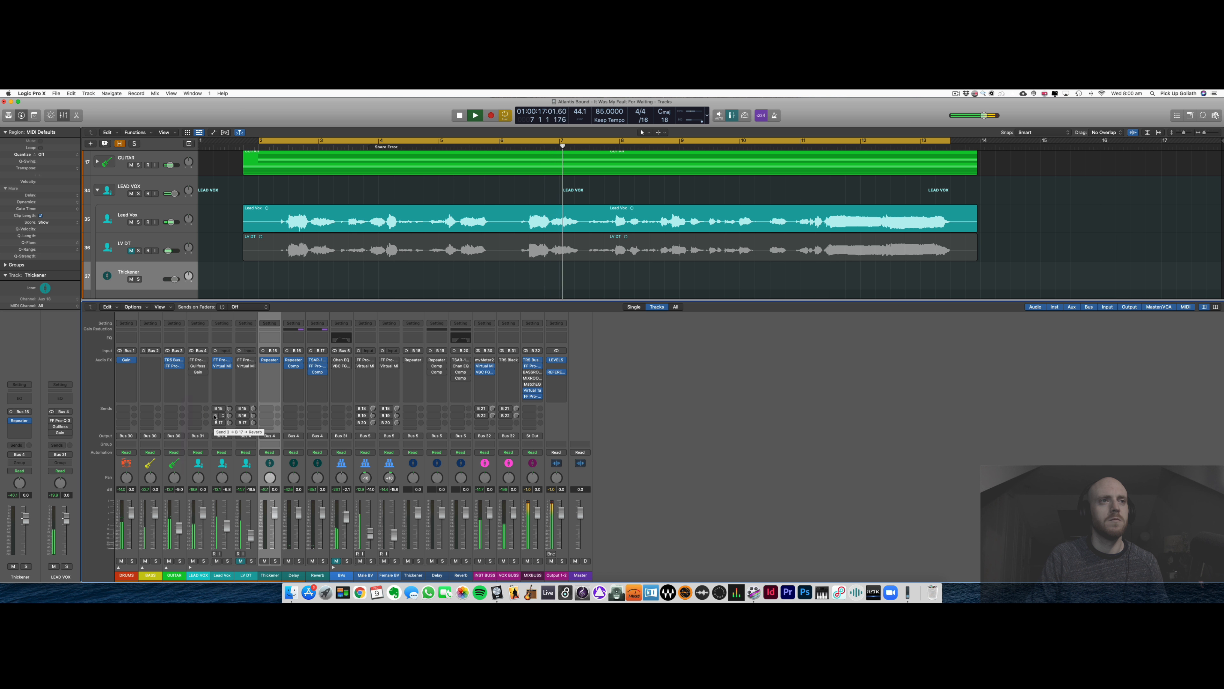
left_click_drag(215, 410, 216, 422)
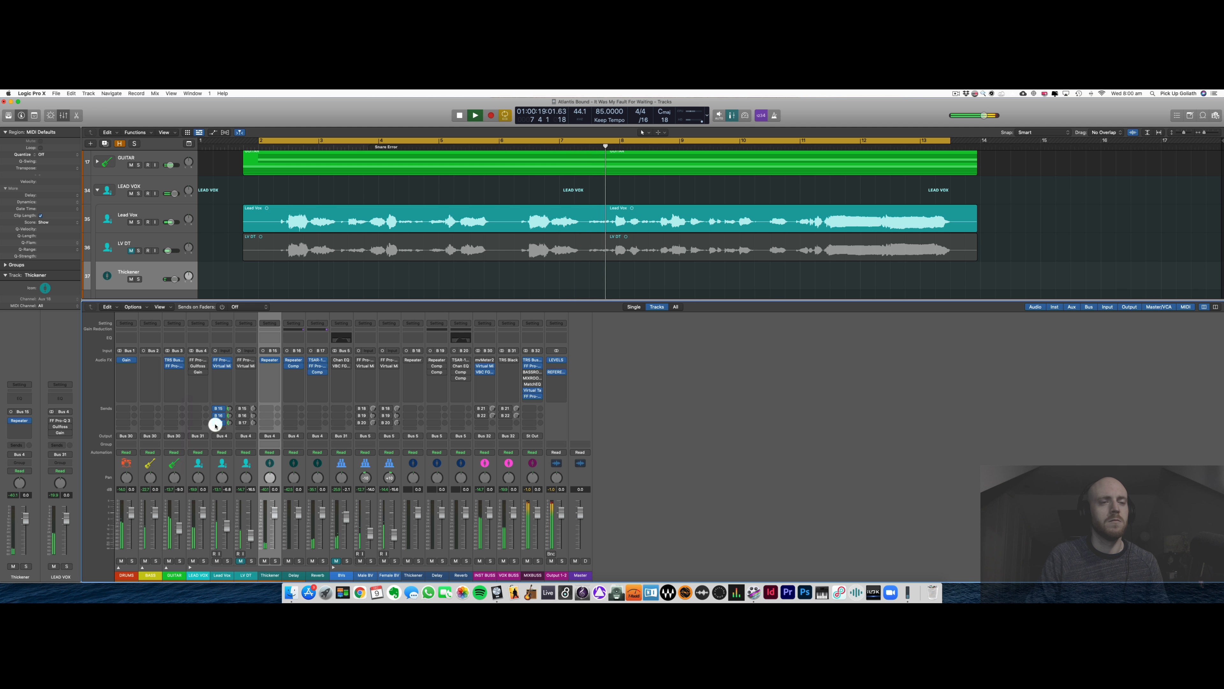
left_click(219, 422)
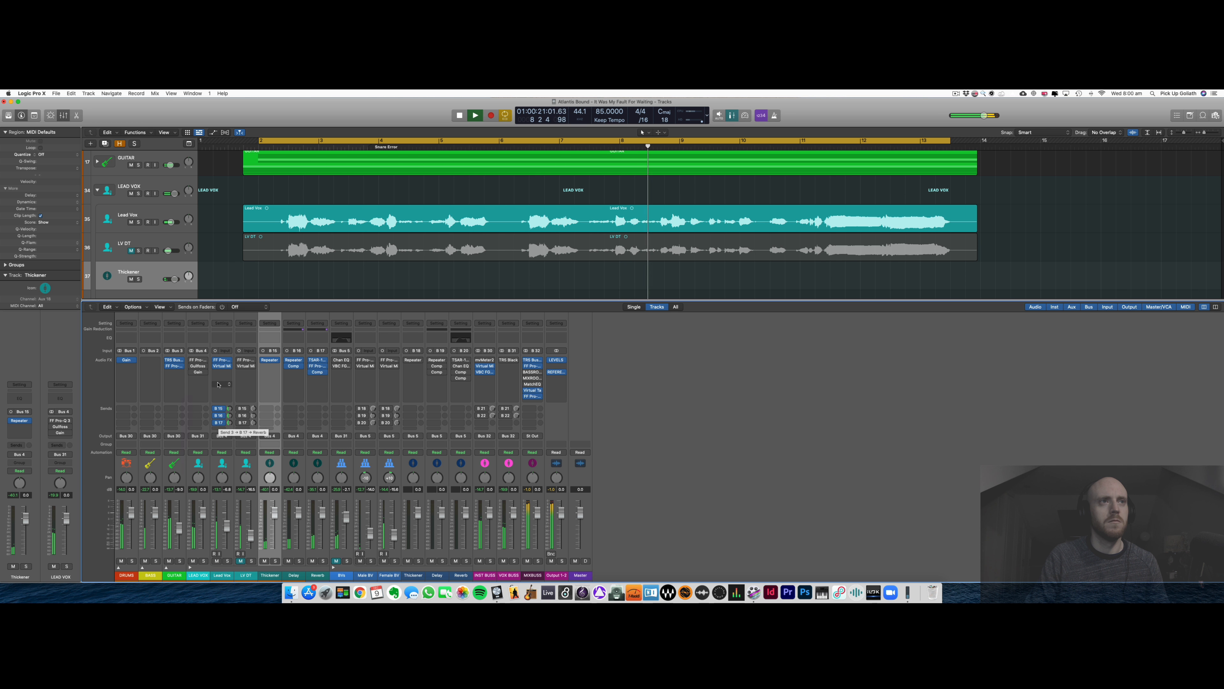
left_click(668, 430)
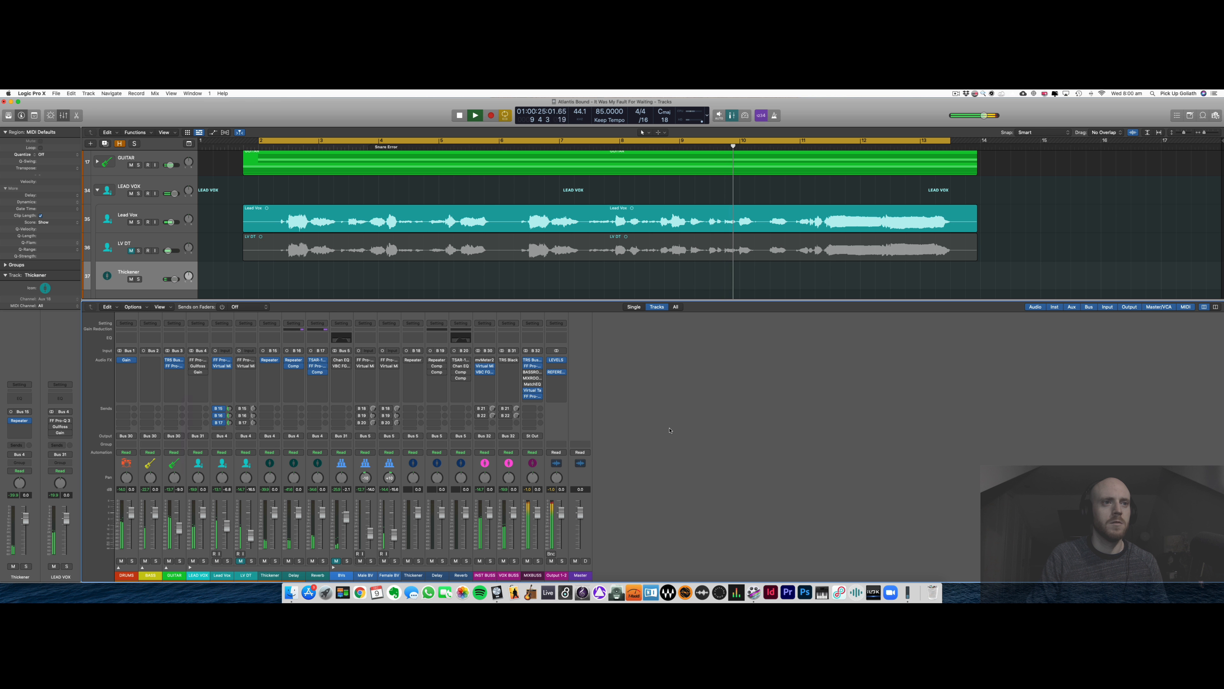
key("space")
left_click(669, 429)
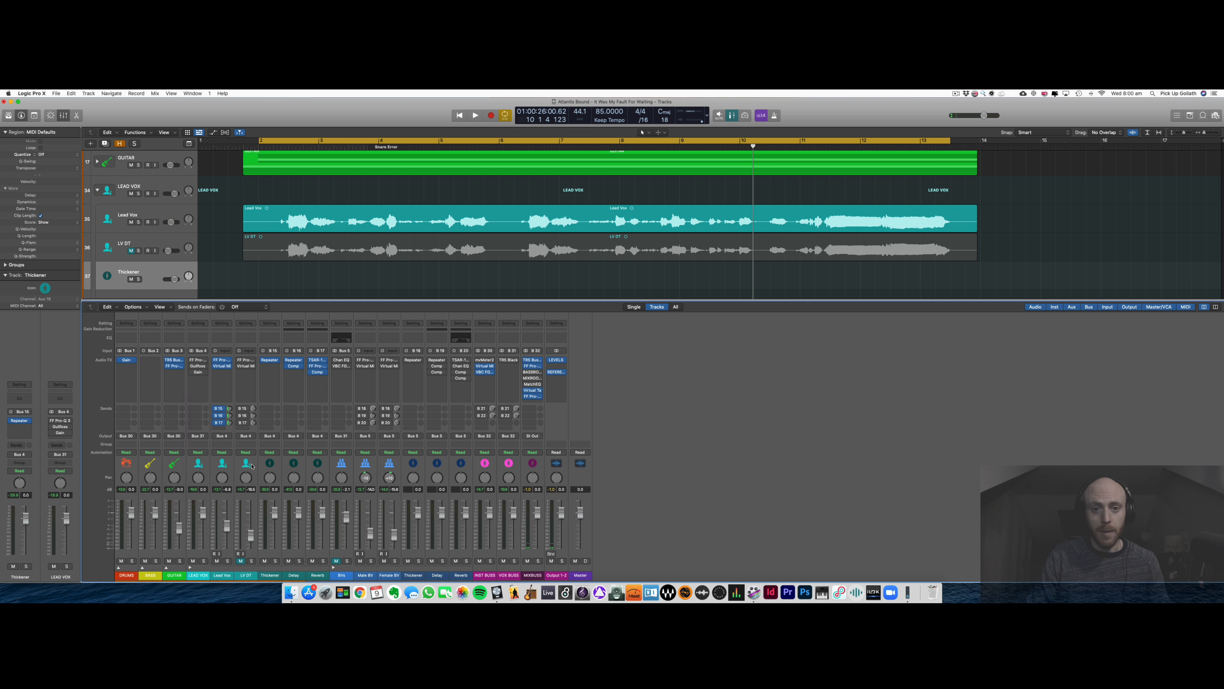
Unmute LV DT and enable its FF Pro-Q 3, Virtual Mix Rack and three sends, closing both plug-in windows.
left_click(241, 560)
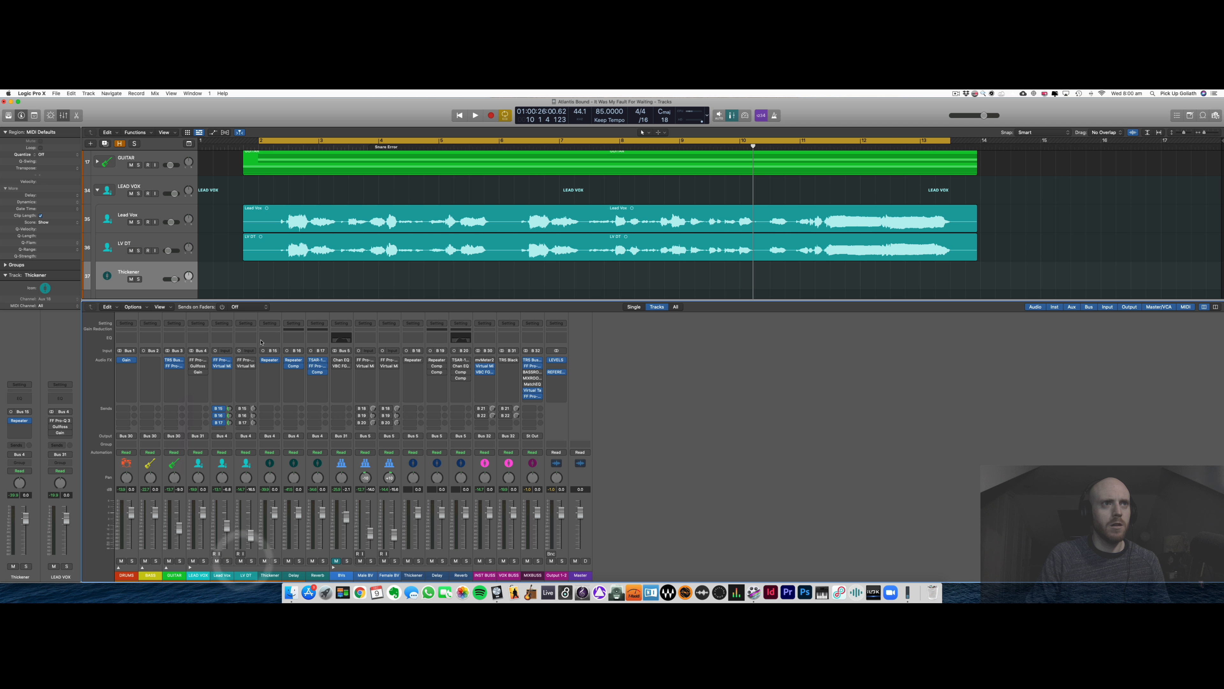
left_click(246, 361)
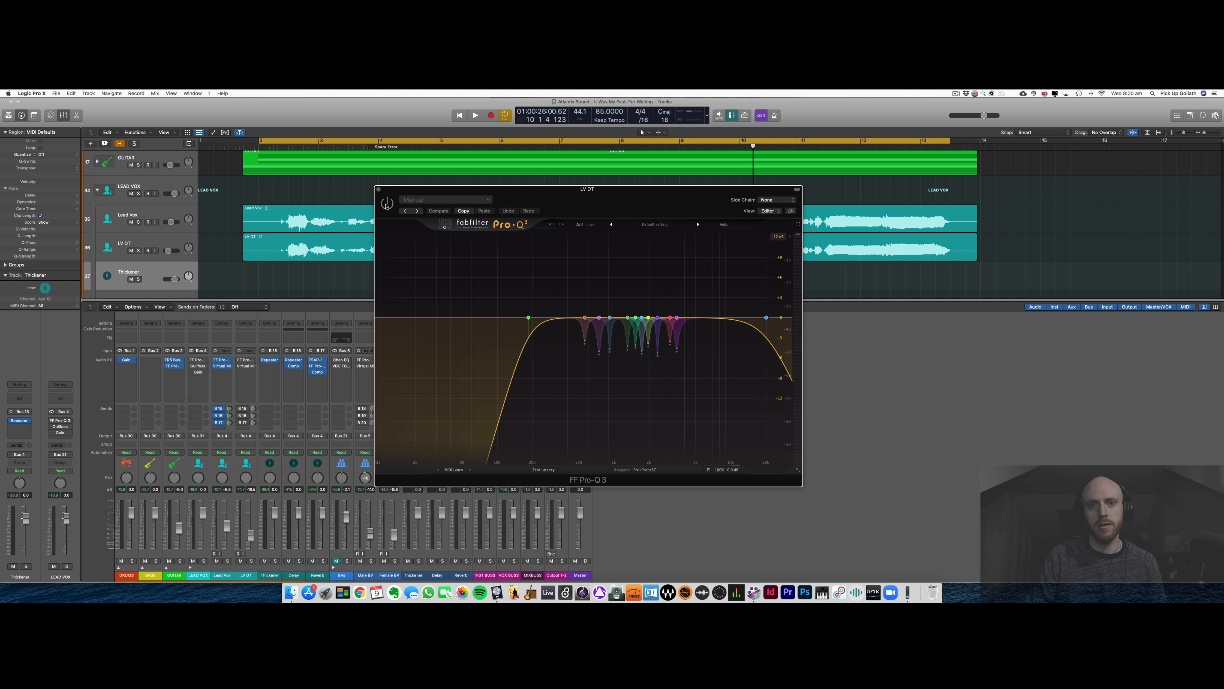
left_click(379, 189)
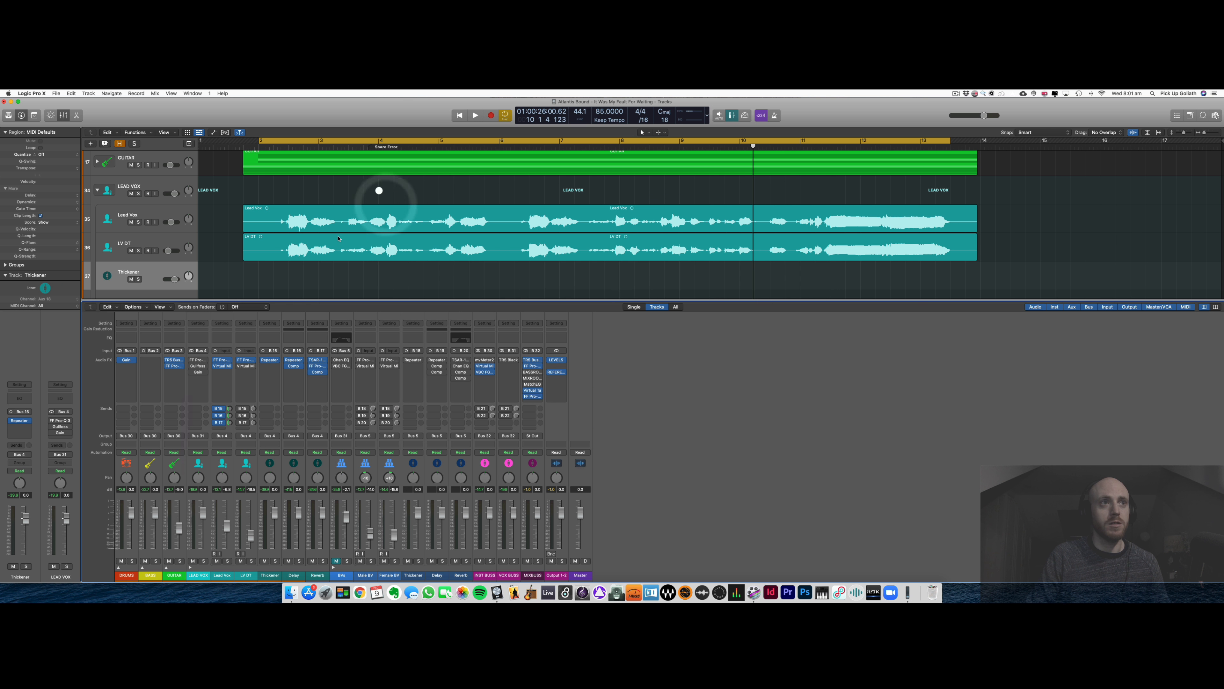
left_click(245, 366)
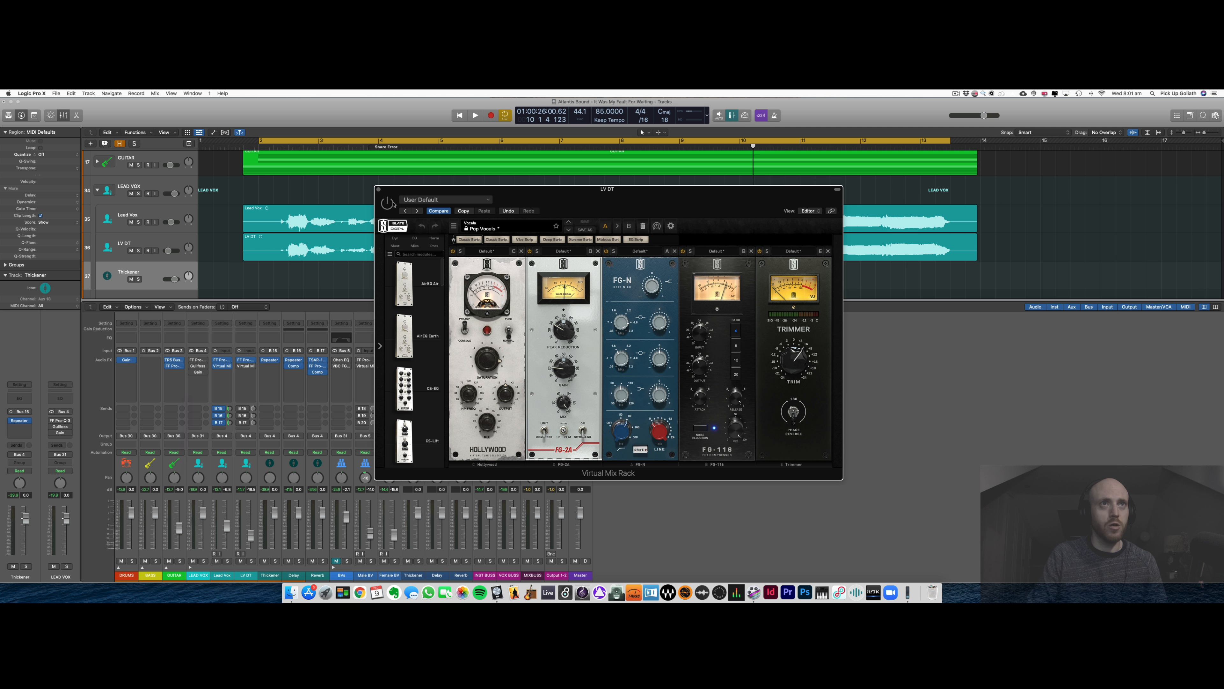
left_click(378, 189)
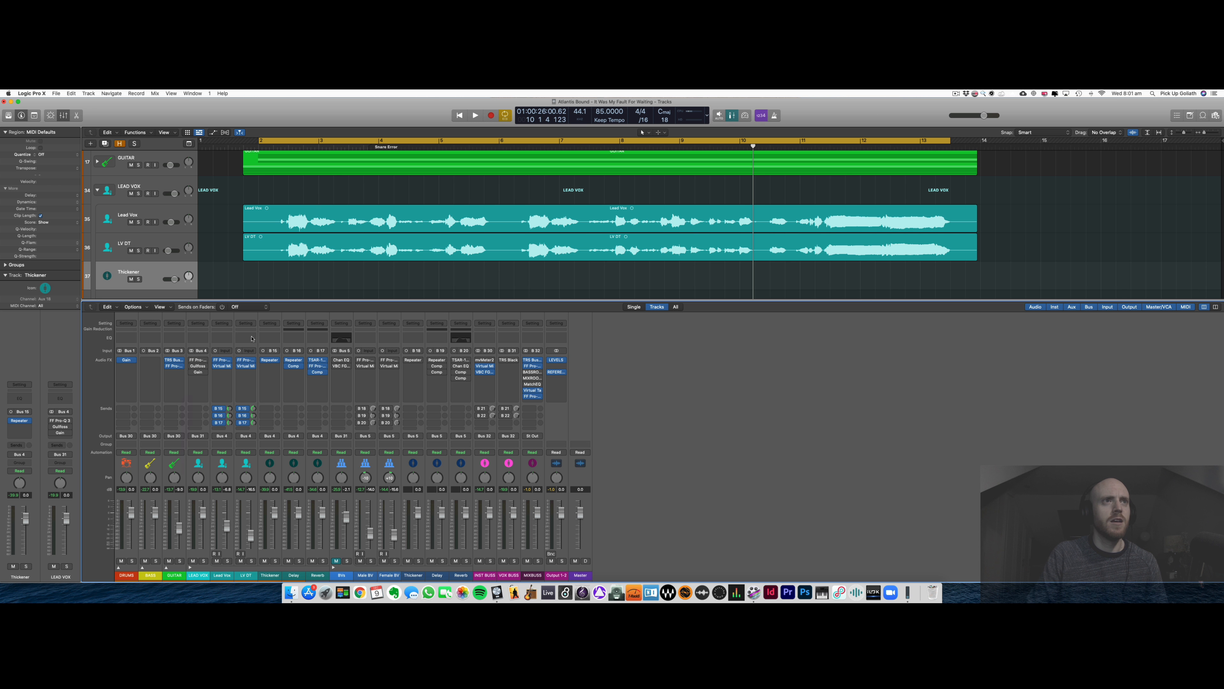
Review the Reverb, Delay and Thickener send levels of both lead vocals on the faders, then restore channel levels.
left_click(220, 307)
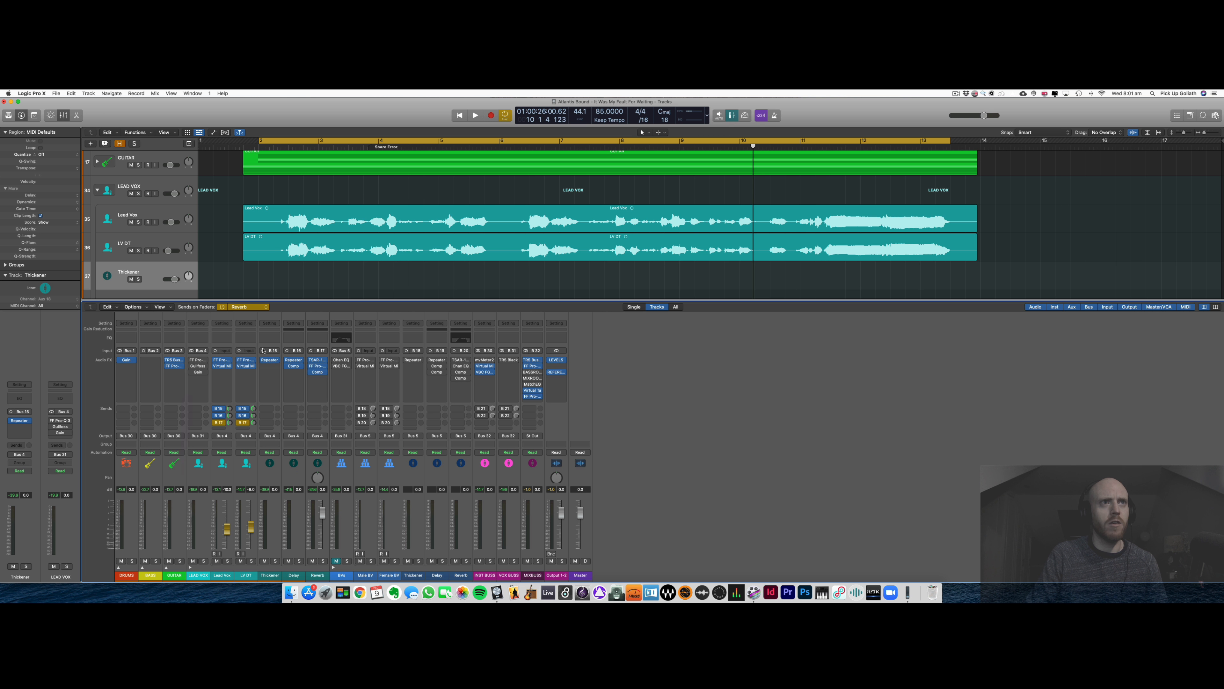
left_click(255, 307)
left_click(251, 300)
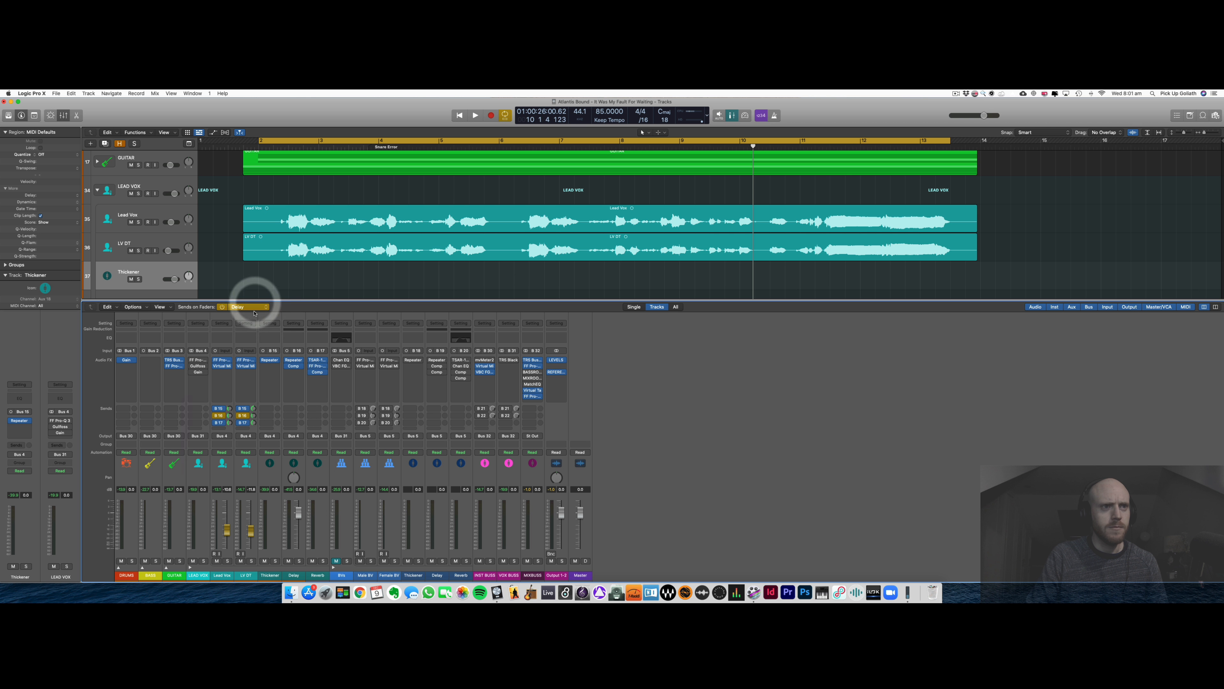
left_click(256, 307)
left_click(254, 300)
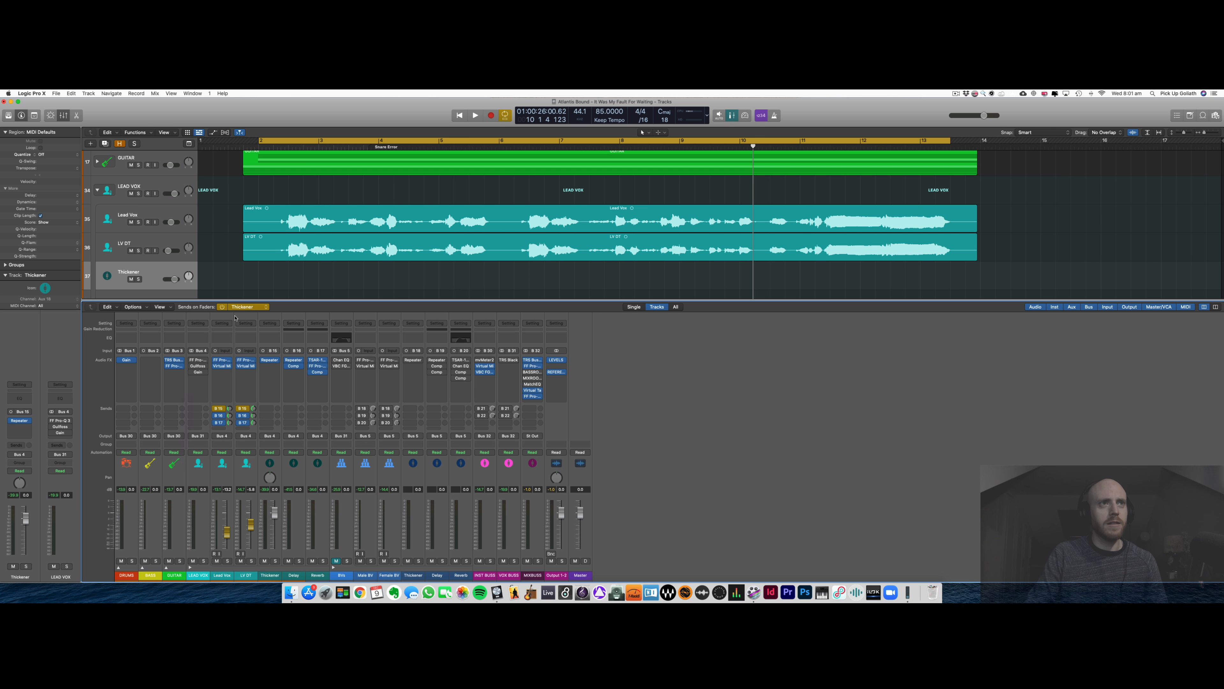
left_click(222, 308)
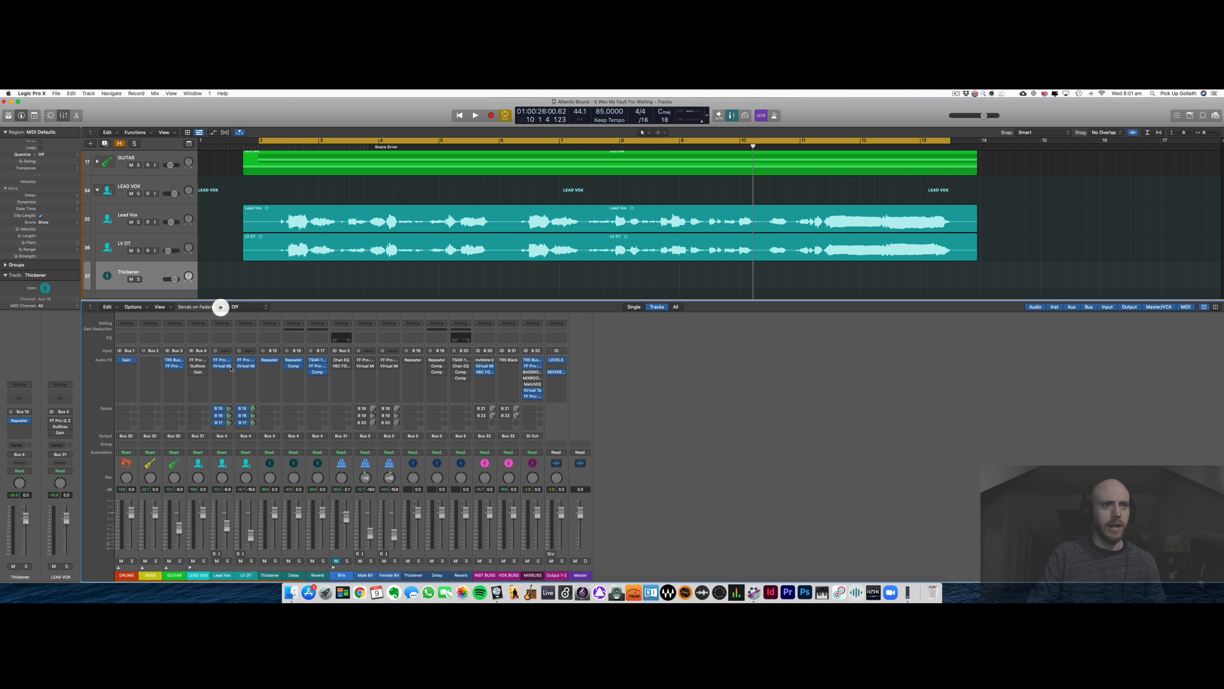
Compare the full mix with LV DT muted and unmuted during playback, leaving LV DT unmuted.
left_click(240, 561)
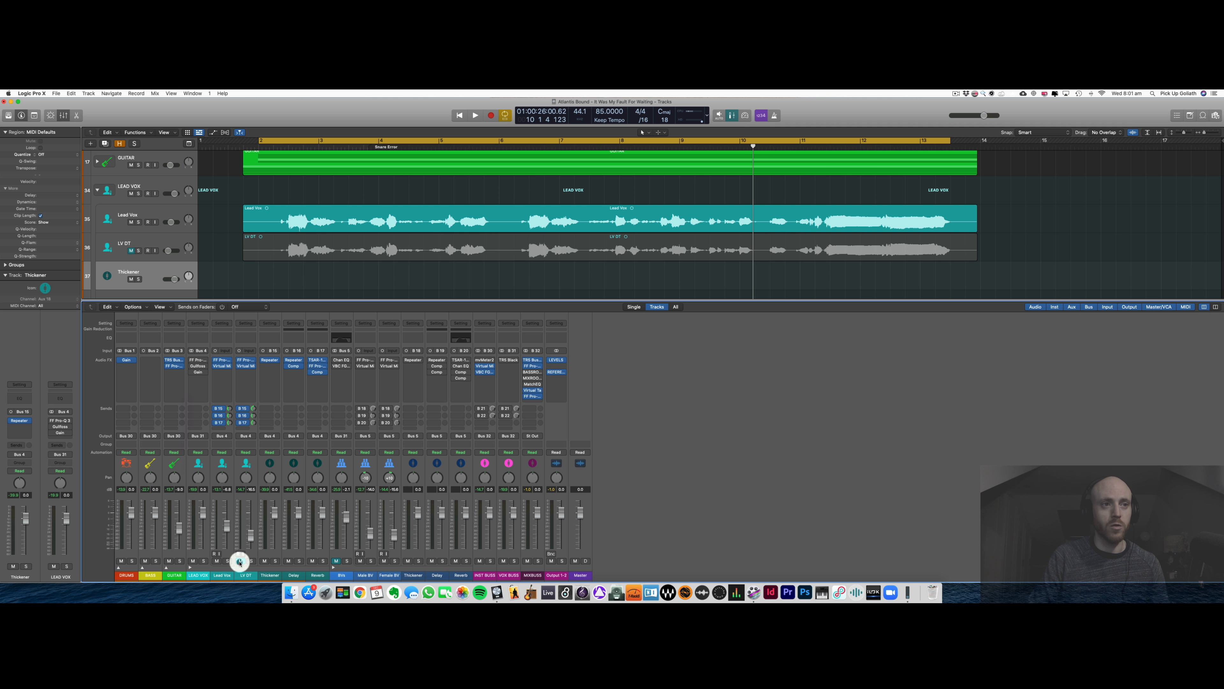
key("space")
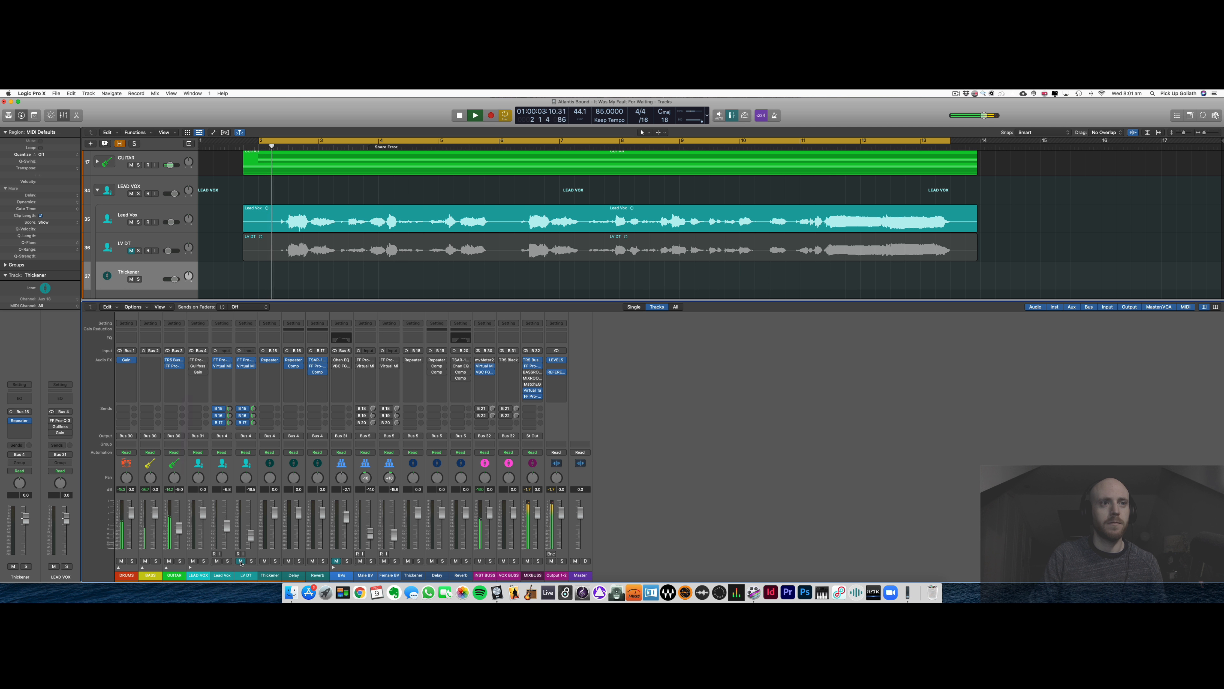
left_click(241, 560)
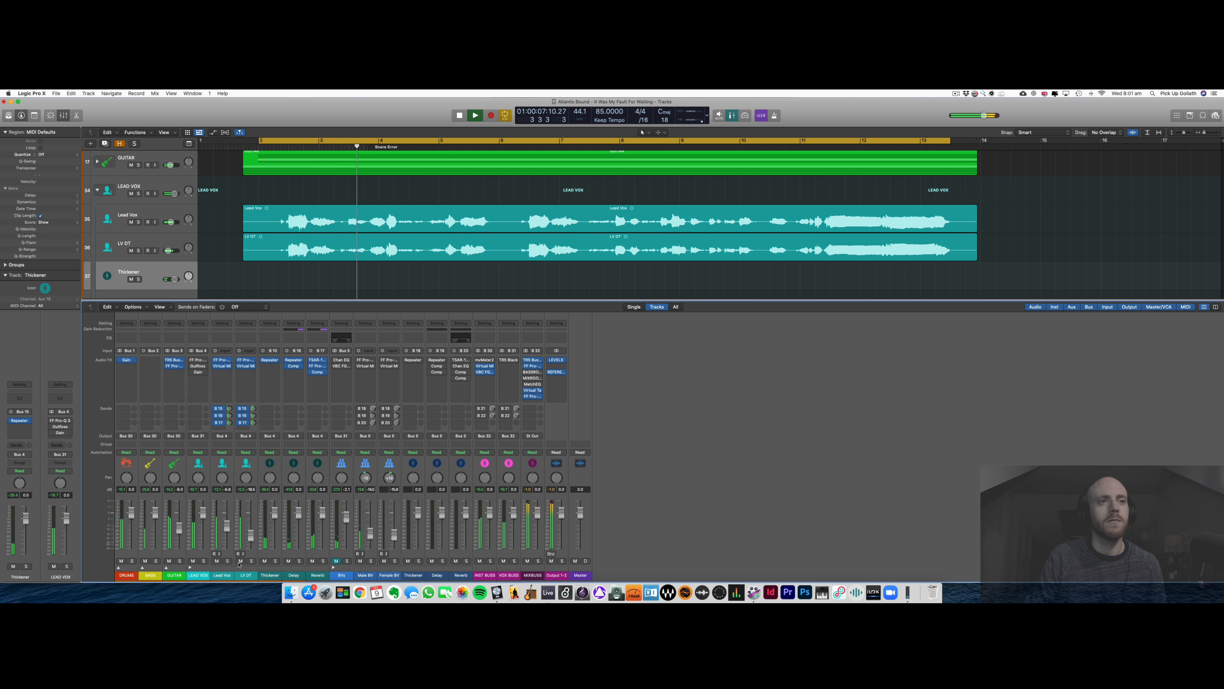
left_click(240, 561)
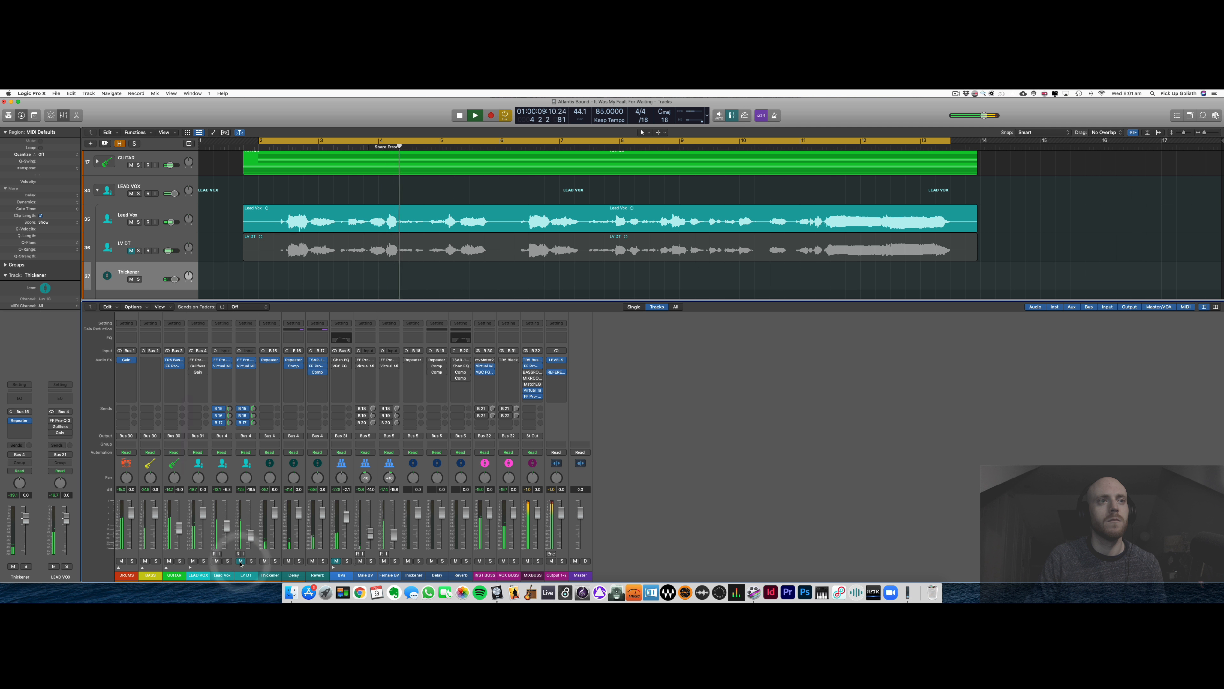
left_click(240, 561)
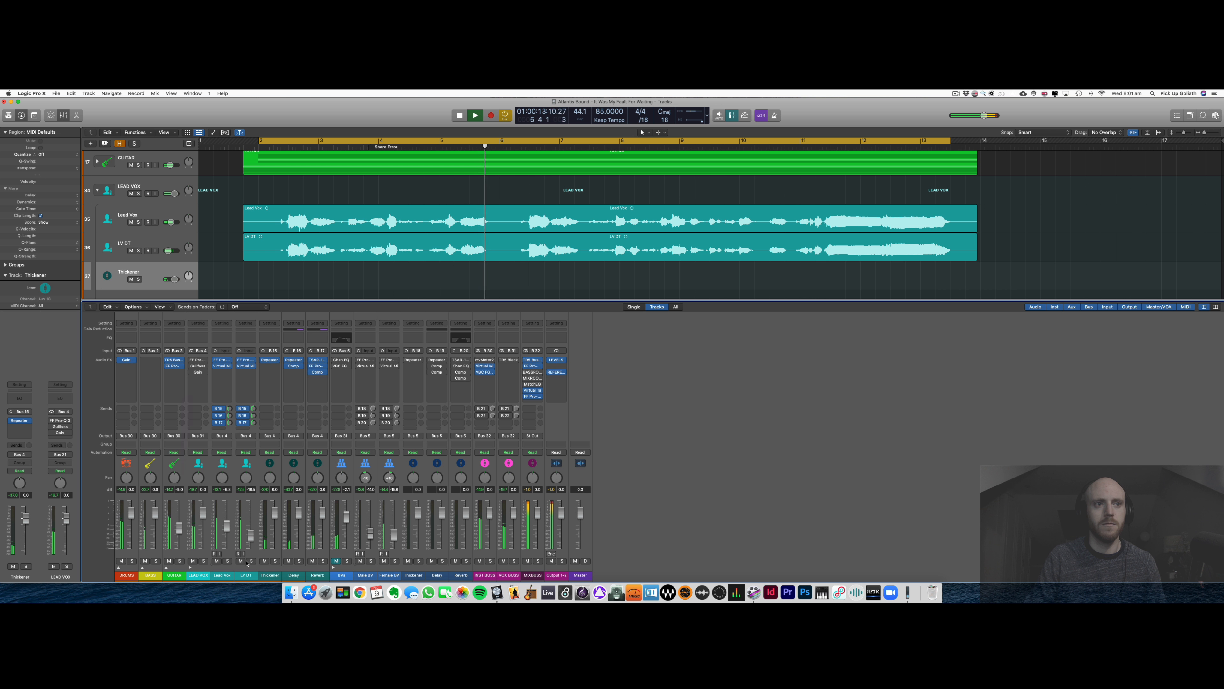
key("space")
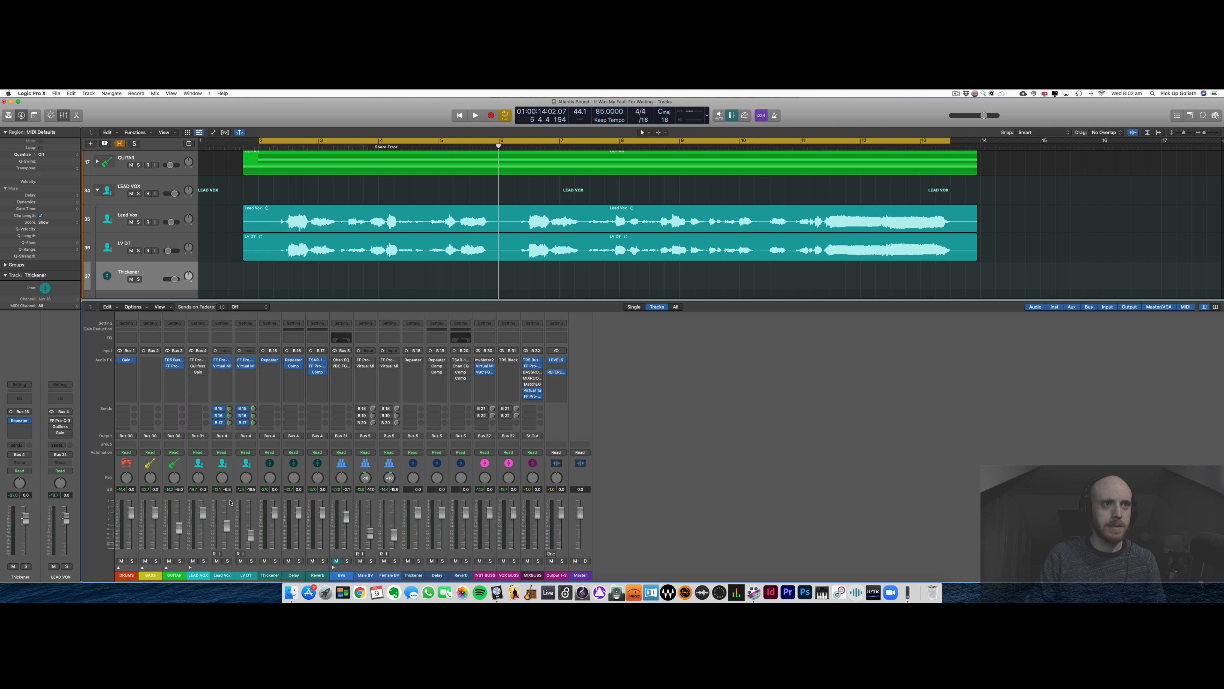
Solo the LEAD VOX bus and open its FF Pro-Q 3, moving the plug-in window clear of the channel strips.
left_click(205, 472)
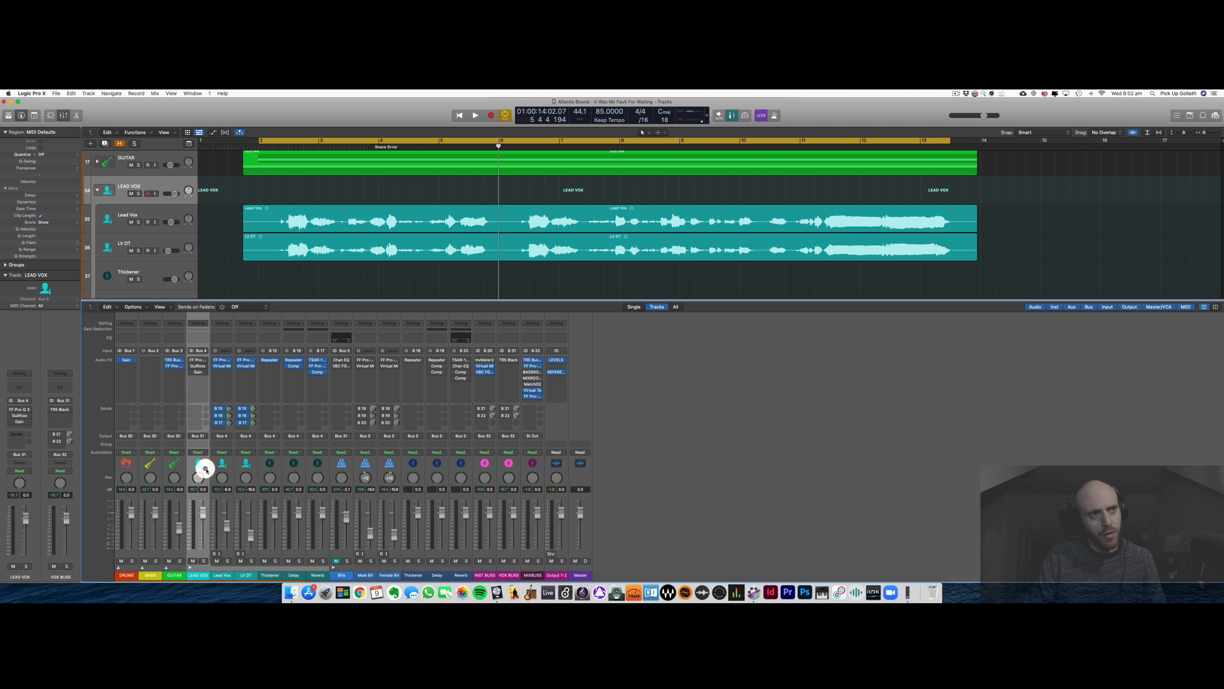
left_click(203, 560)
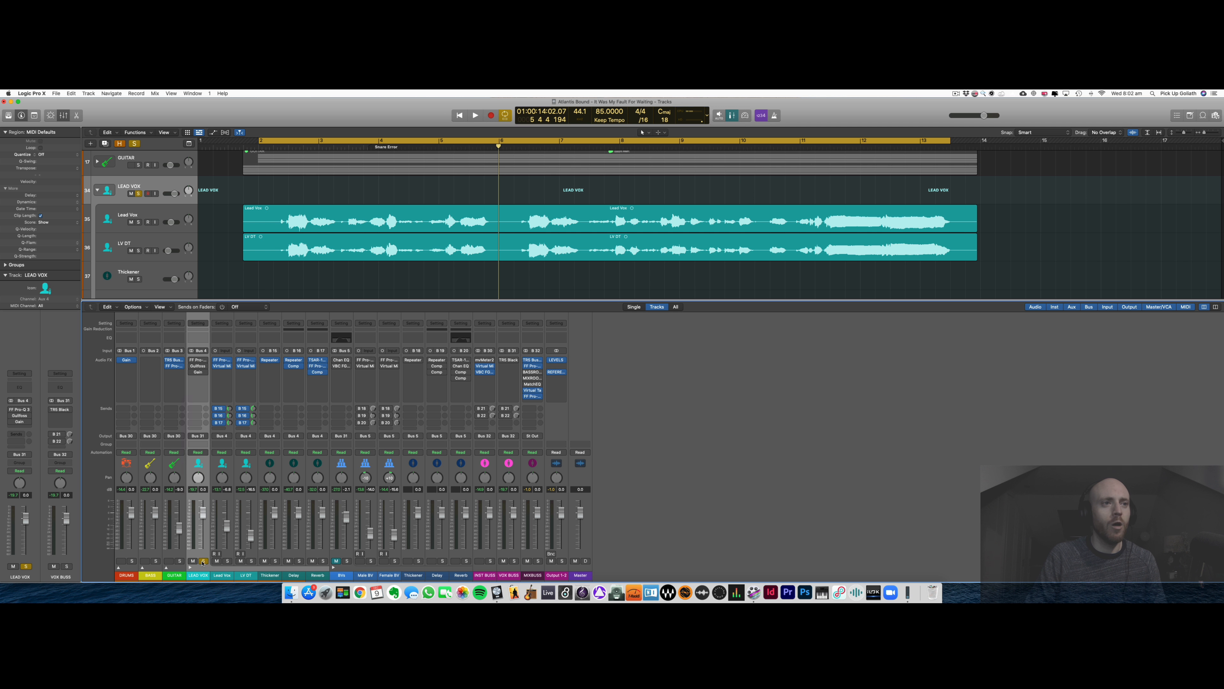
left_click(198, 360)
left_click_drag(645, 190, 829, 203)
double_click(596, 349)
left_click(602, 327)
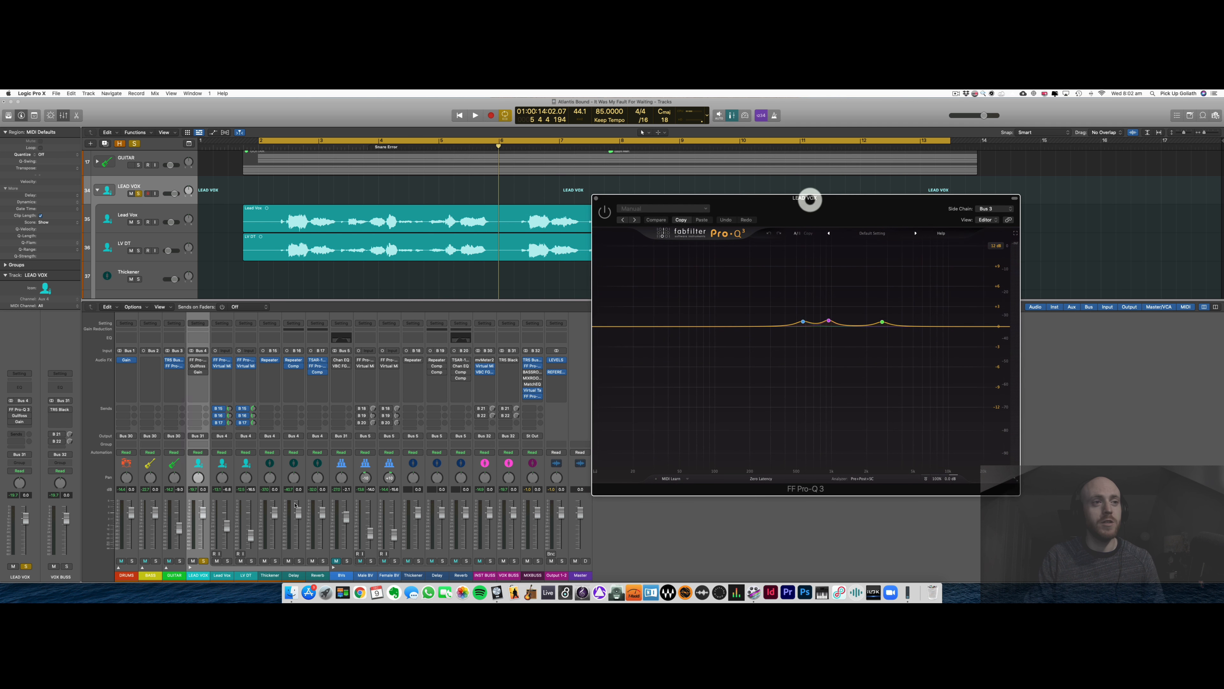
Expand the GUITAR stack and open its FF Pro-Q 3, arranging it side by side with the LEAD VOX equalizer.
left_click(166, 568)
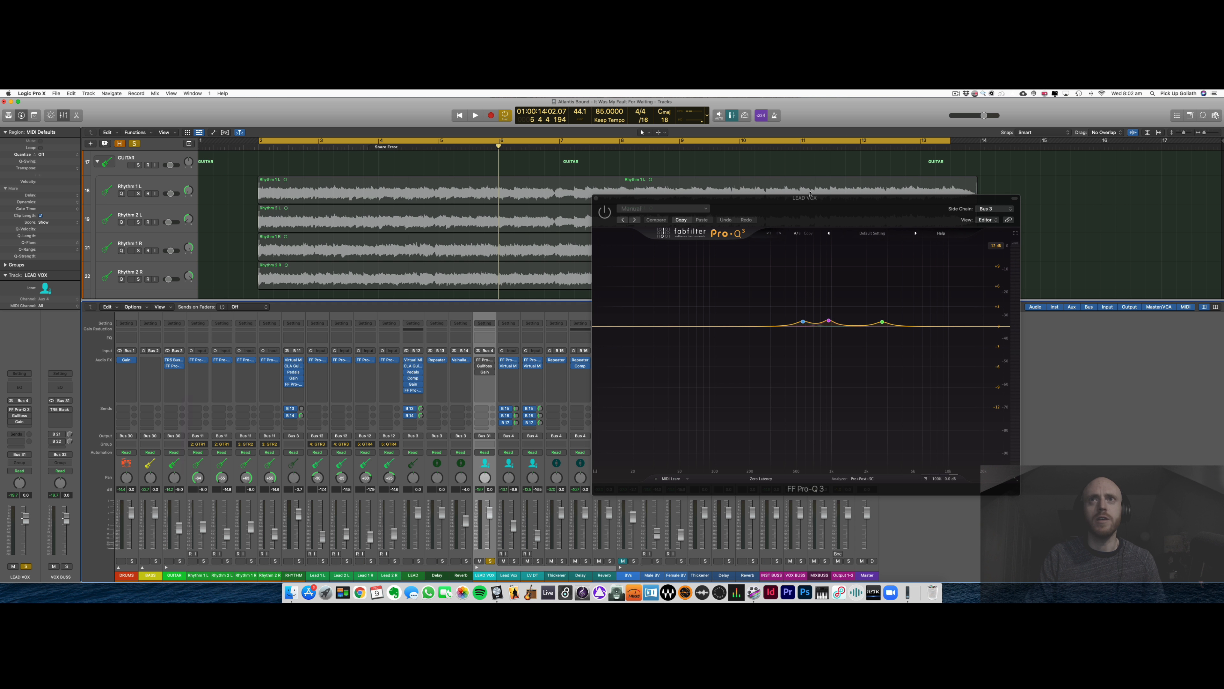
left_click_drag(774, 203, 844, 204)
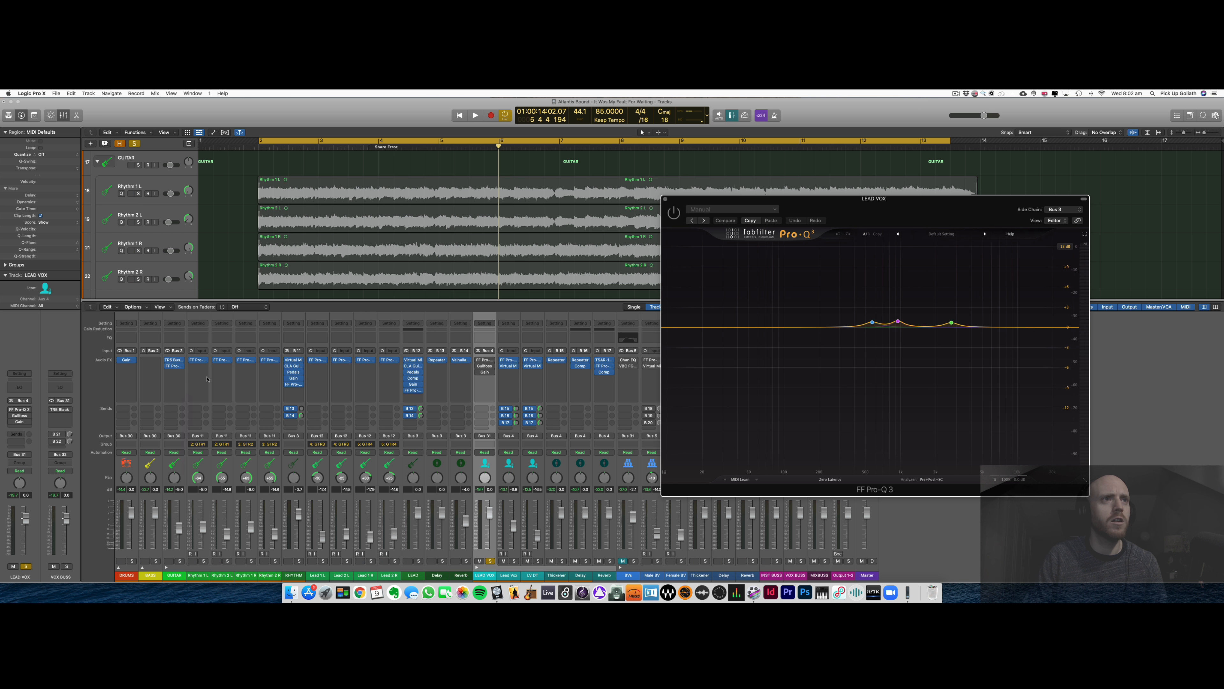
left_click(175, 366)
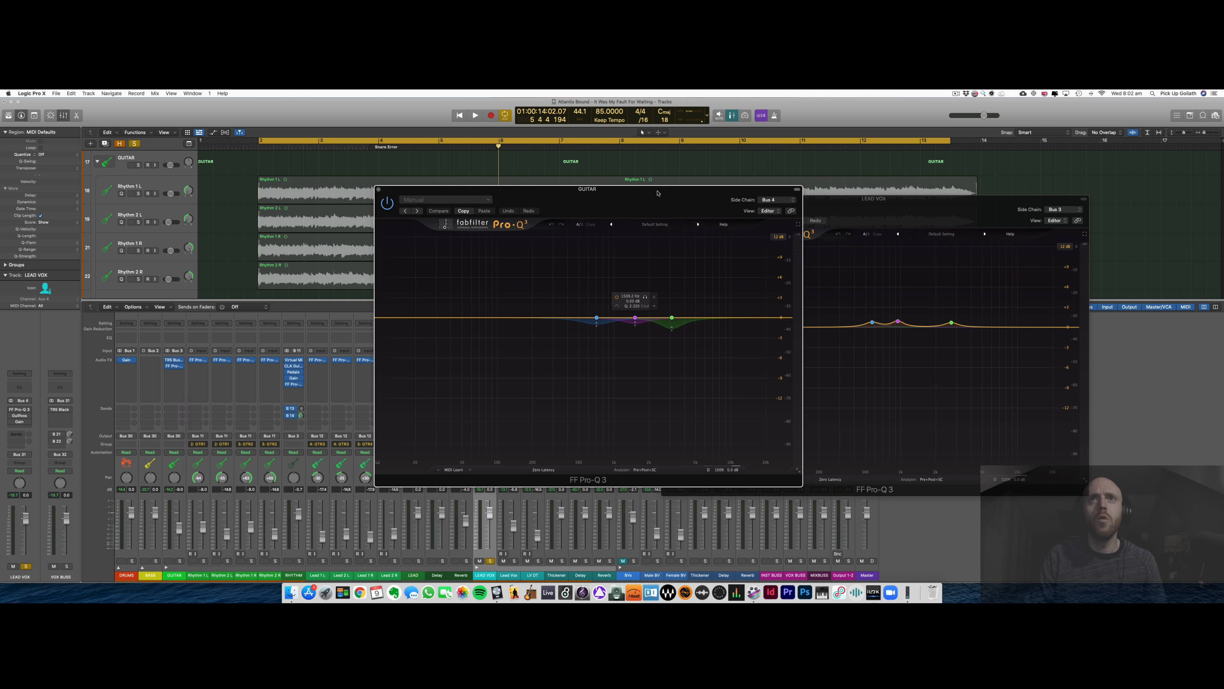
left_click(403, 211)
left_click_drag(836, 208, 782, 216)
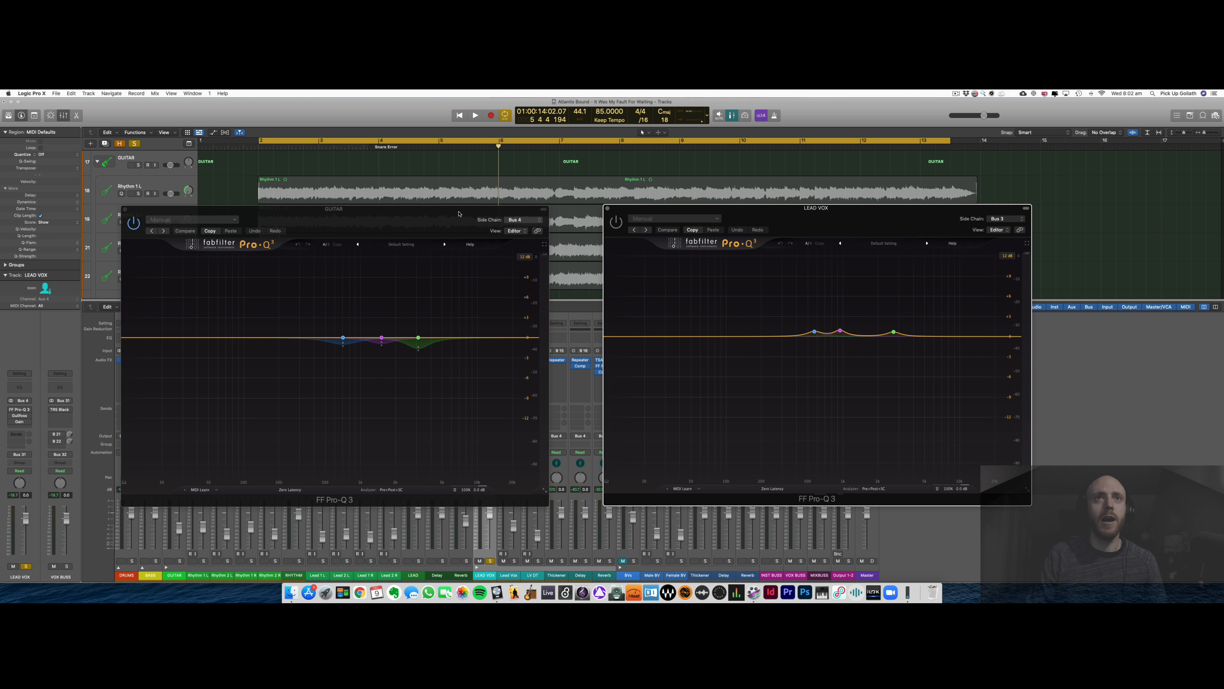
left_click_drag(463, 213, 475, 207)
left_click_drag(767, 216, 761, 206)
left_click_drag(454, 209, 457, 205)
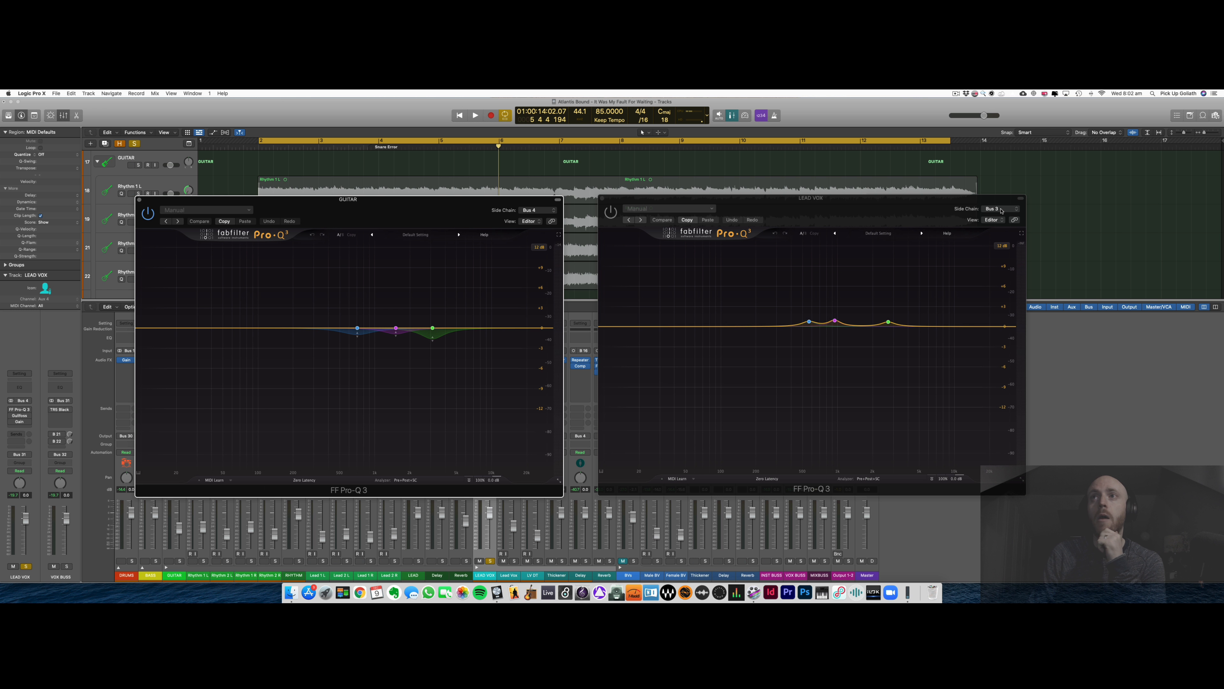
Inspect the side-chain sources of the LEAD VOX and GUITAR equalizers and the blue band of the GUITAR equalizer.
left_click(1001, 209)
left_click(1001, 209)
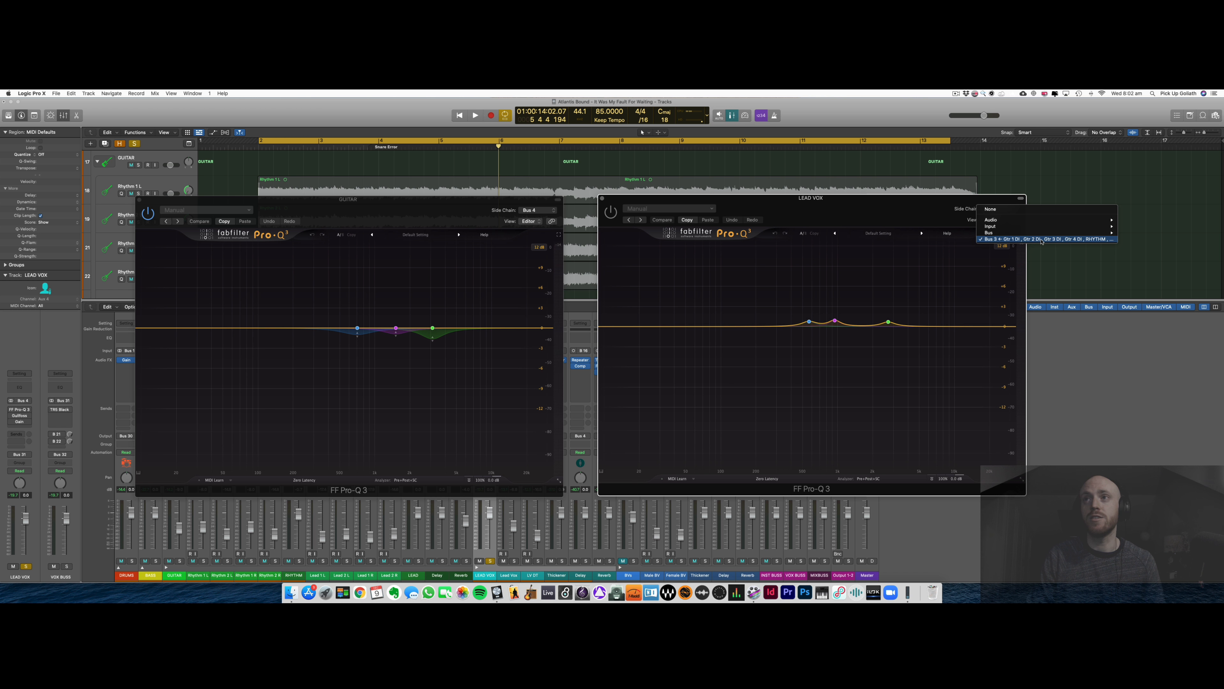
left_click(477, 203)
left_click(528, 210)
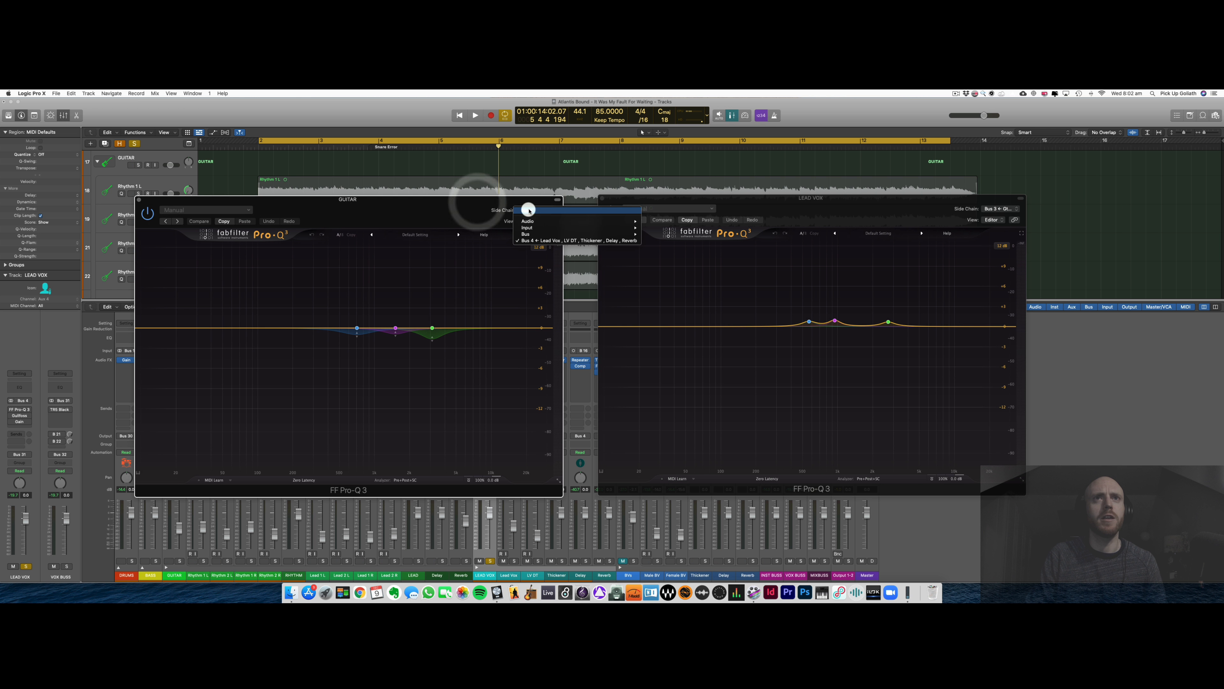
left_click(423, 206)
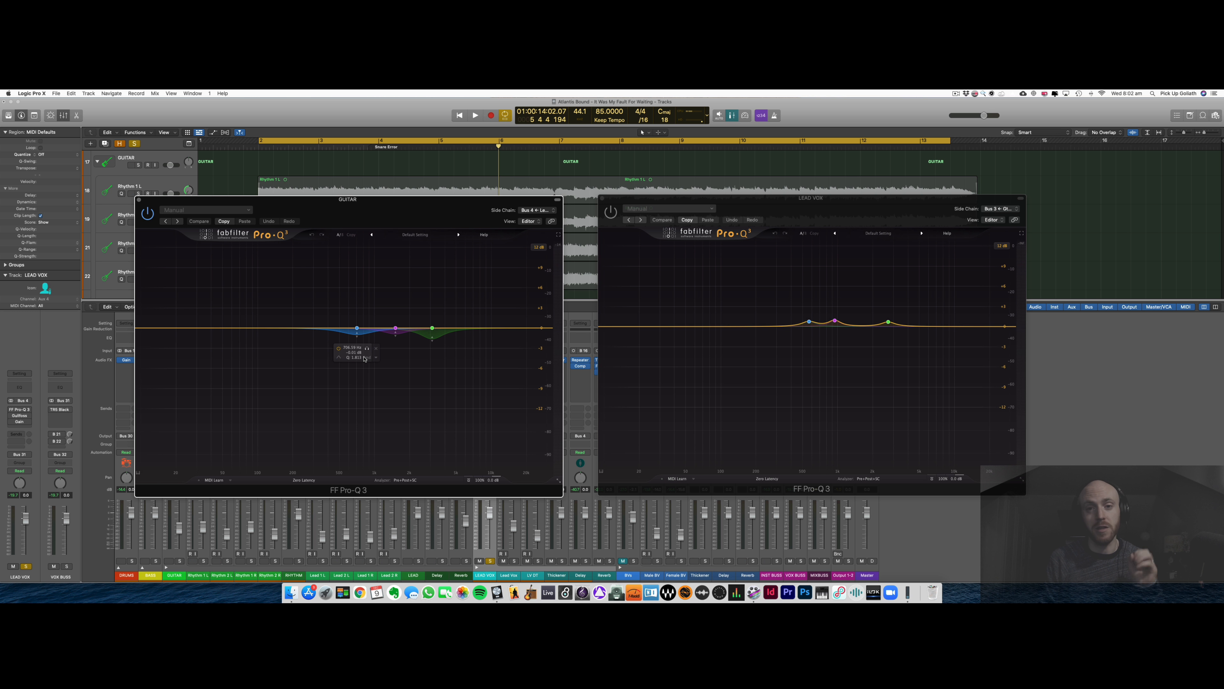
left_click(357, 328)
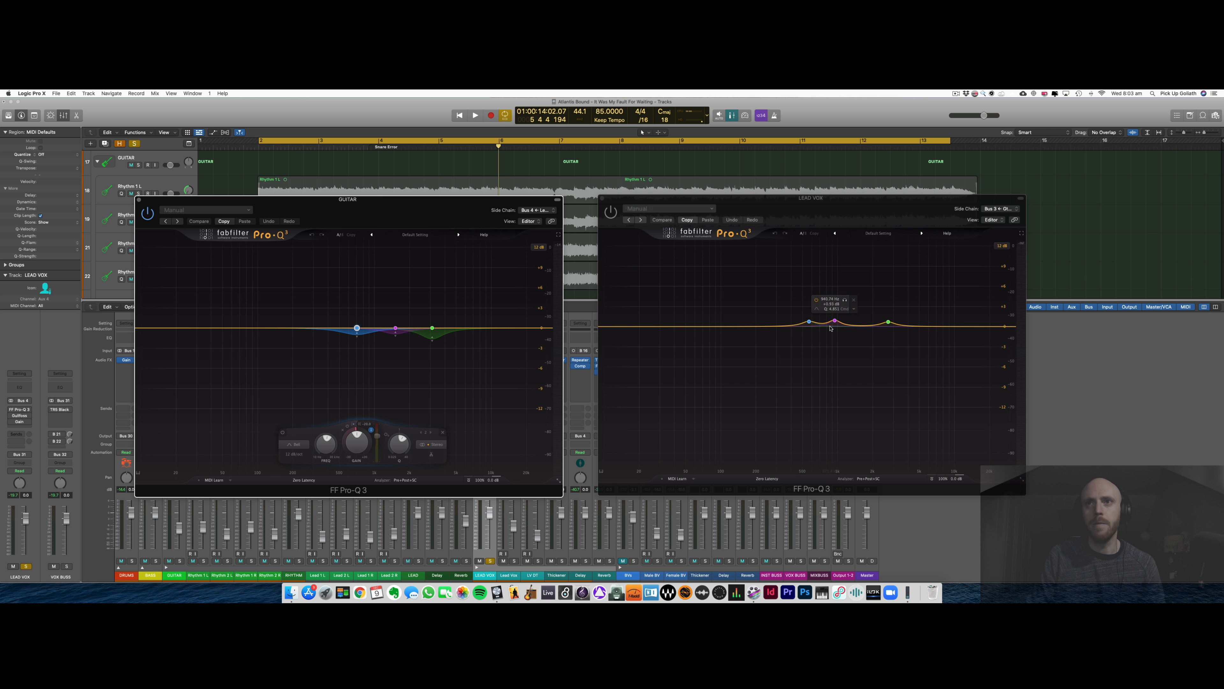
Select the blue band of the LEAD VOX equalizer, reposition the GUITAR equalizer window and solo the GUITAR stack together with the vocals.
left_click(809, 322)
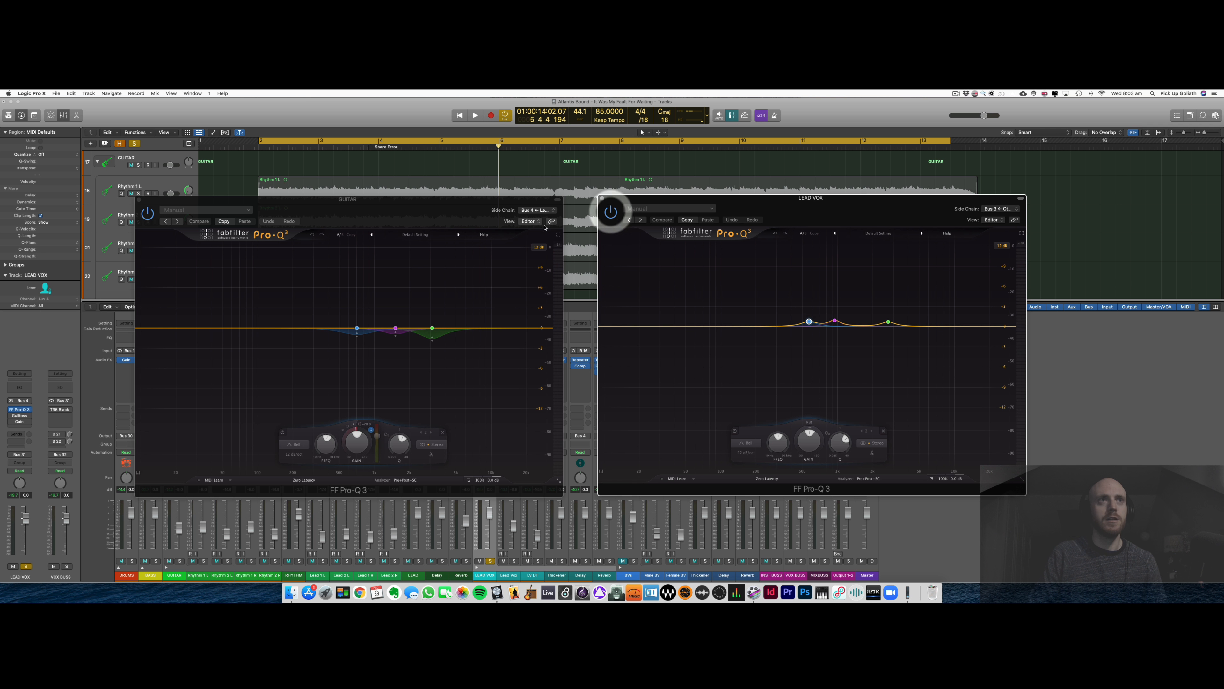
left_click_drag(432, 212, 452, 211)
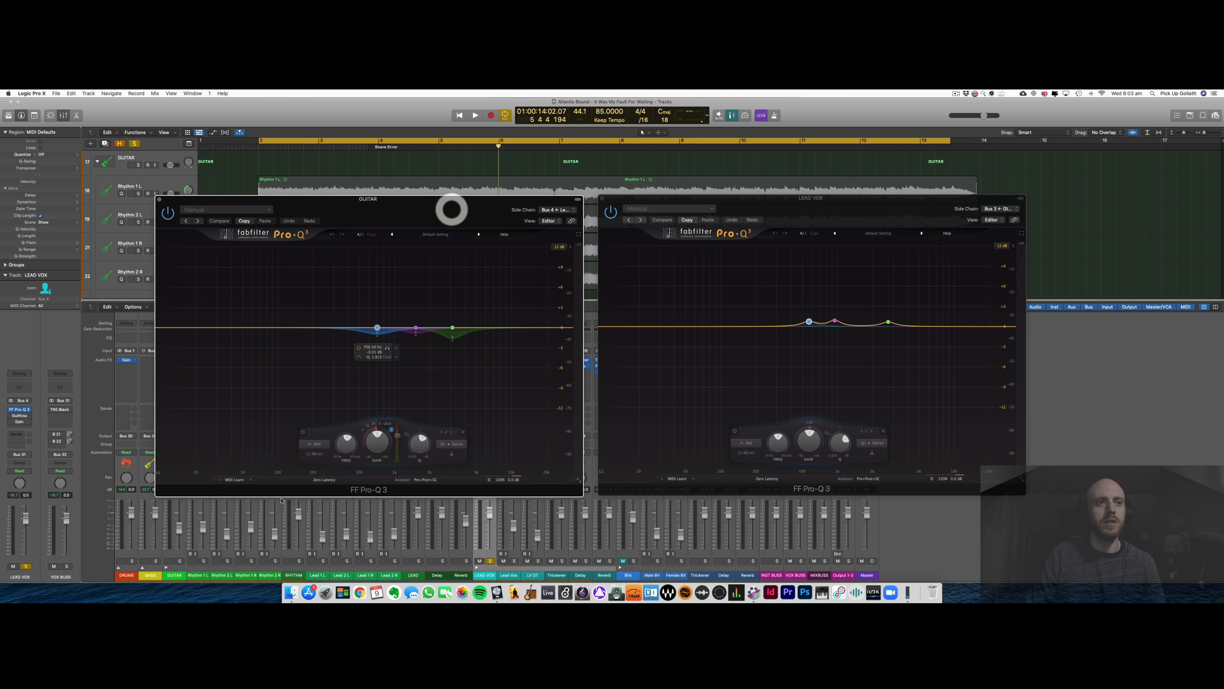
left_click(179, 560)
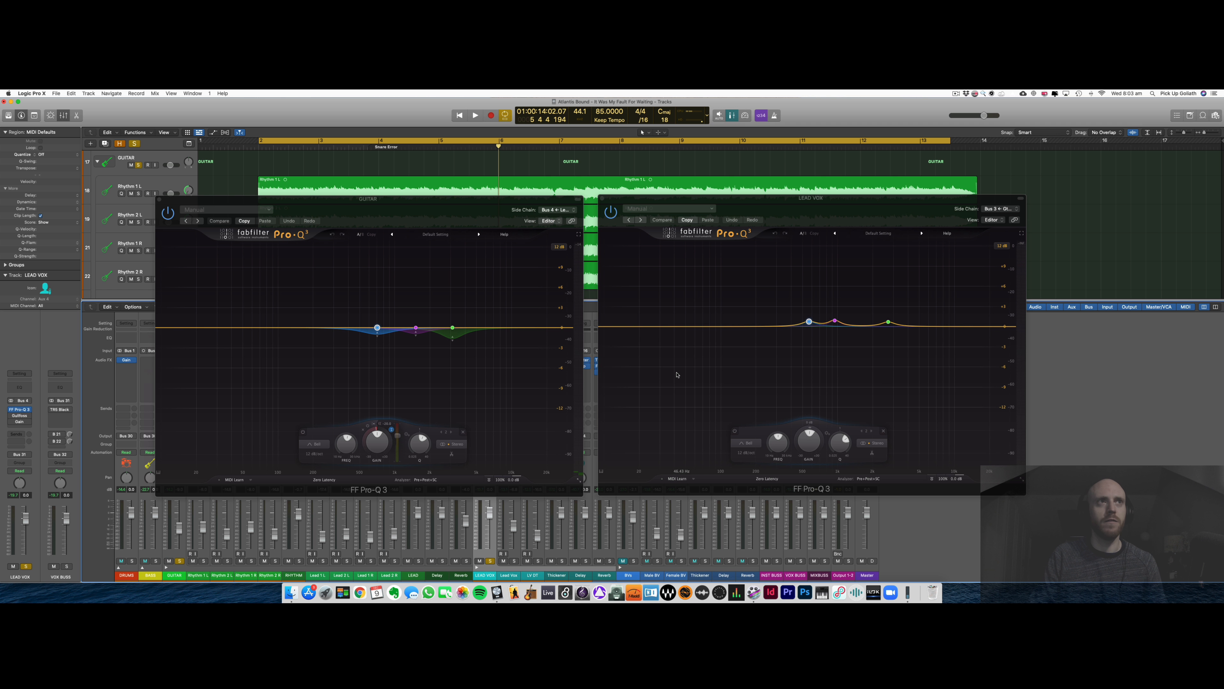
Play the soloed guitars and vocals, comparing both Pro-Q 3 equalizers bypassed and enabled in turn, and leave both enabled.
left_click(168, 213)
left_click(612, 213)
left_click(611, 212)
key("space")
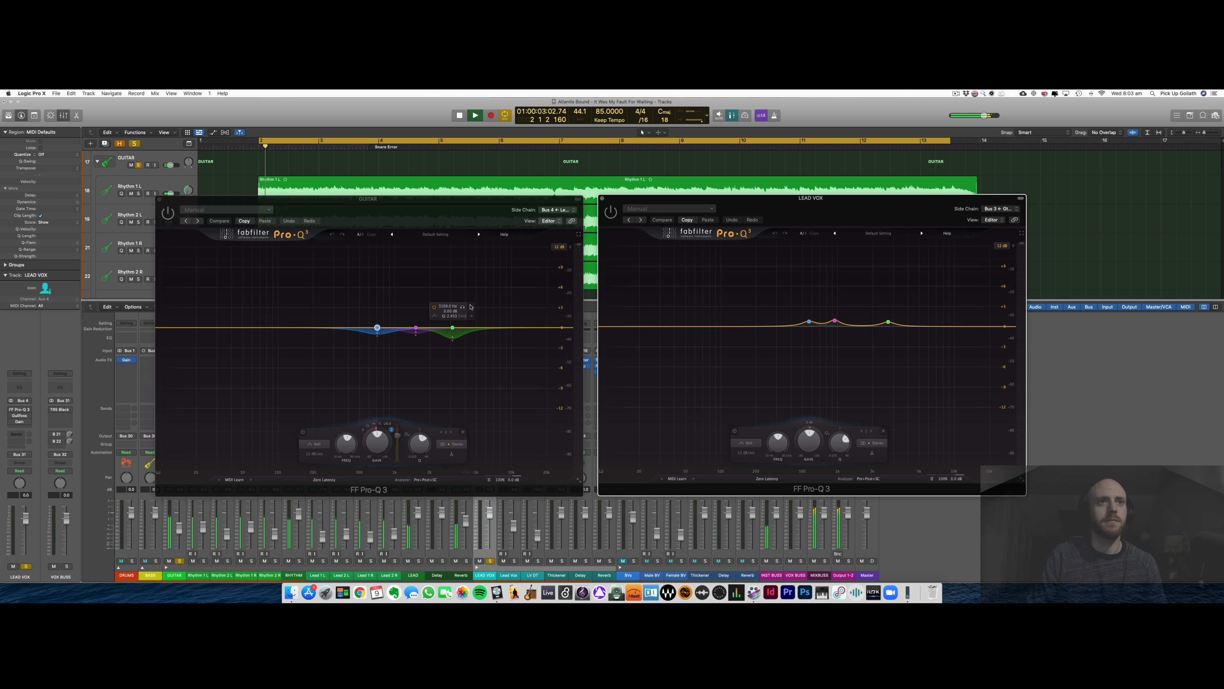
mouse_move(365, 318)
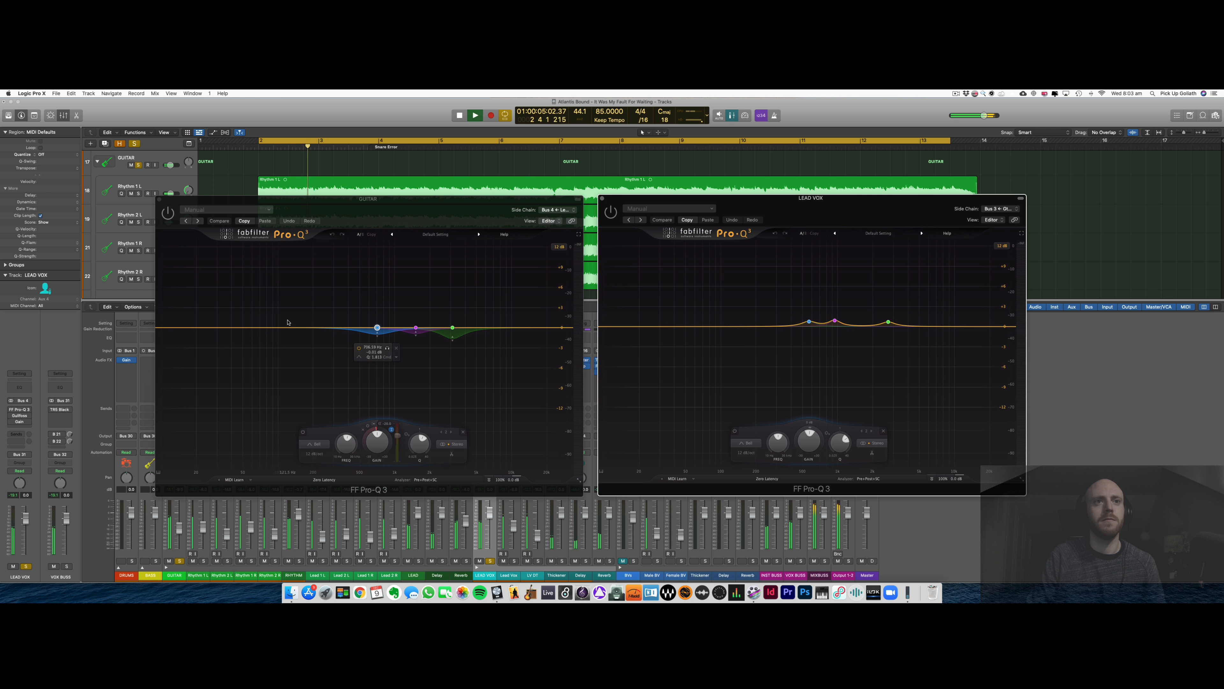
left_click(169, 214)
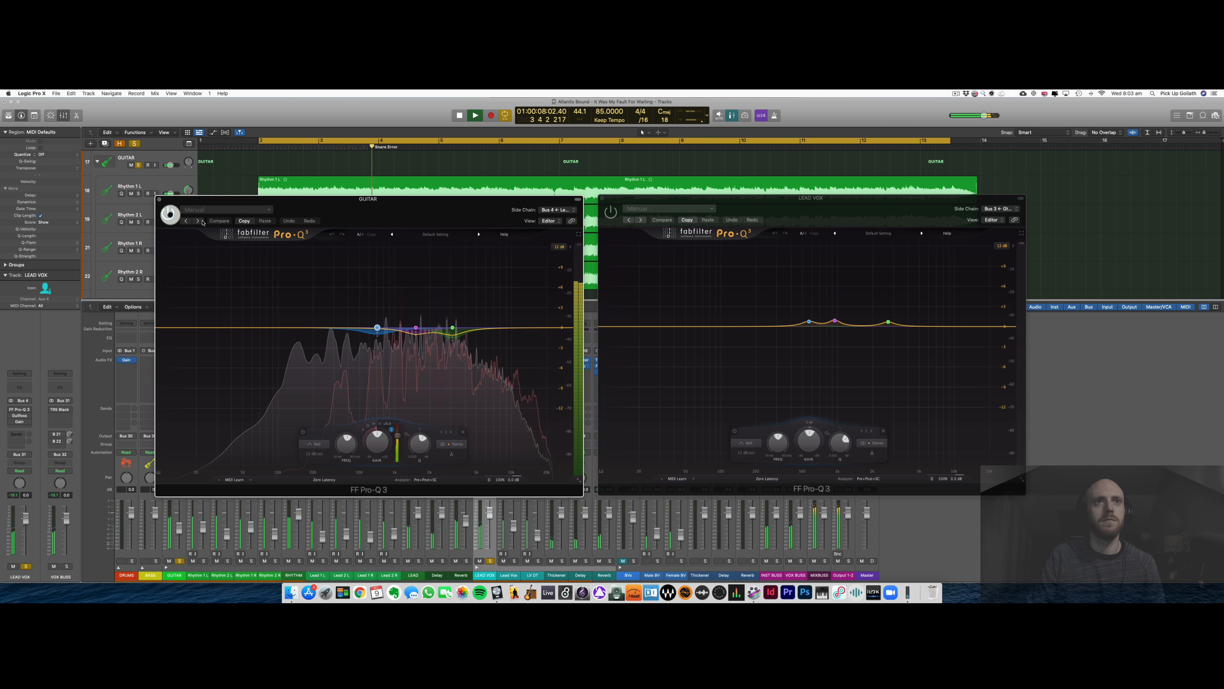
left_click(611, 212)
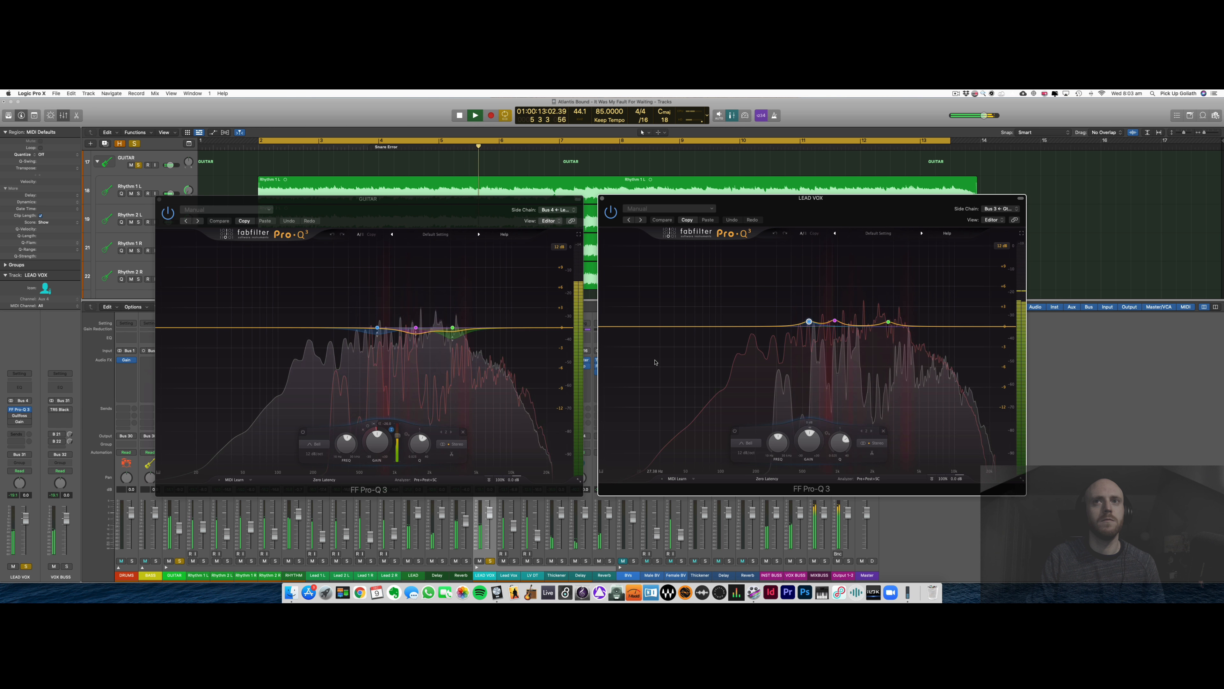
left_click(611, 214)
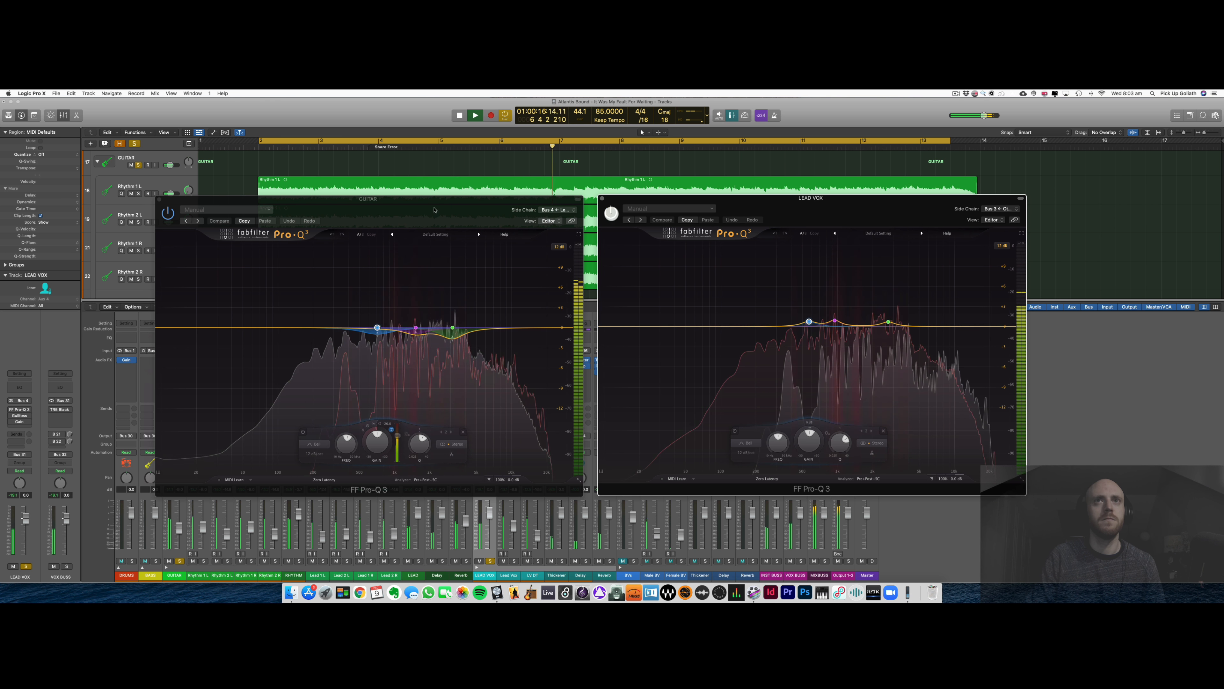
left_click(168, 213)
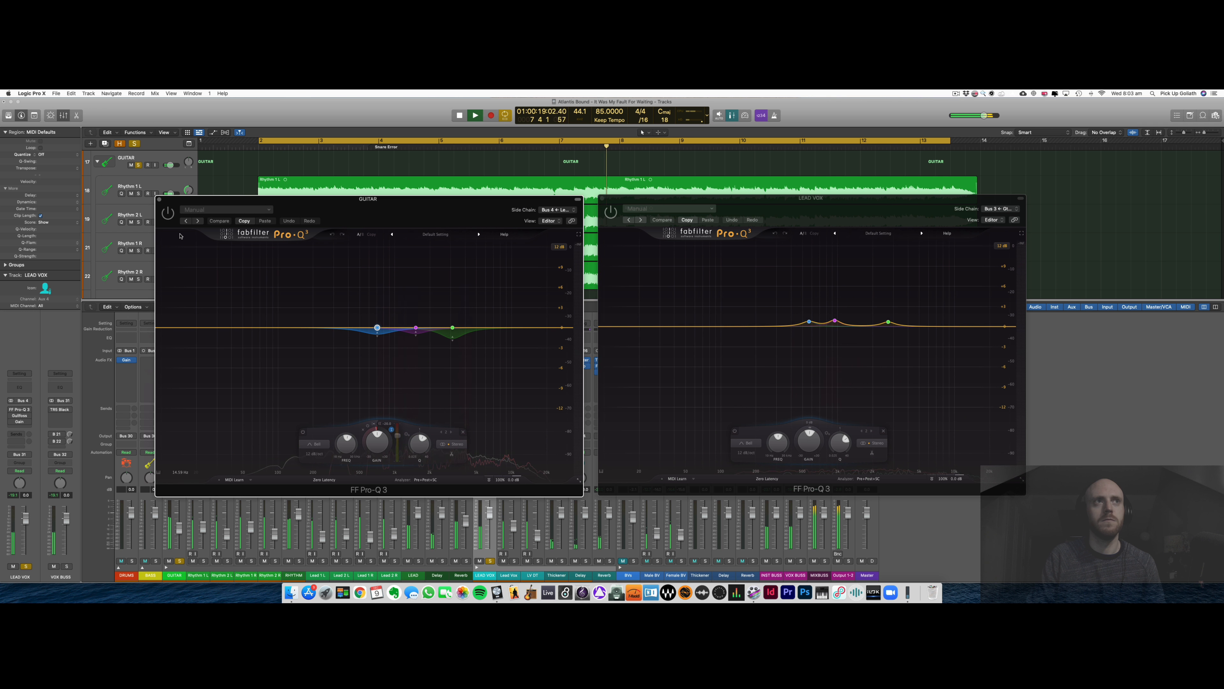
left_click(168, 214)
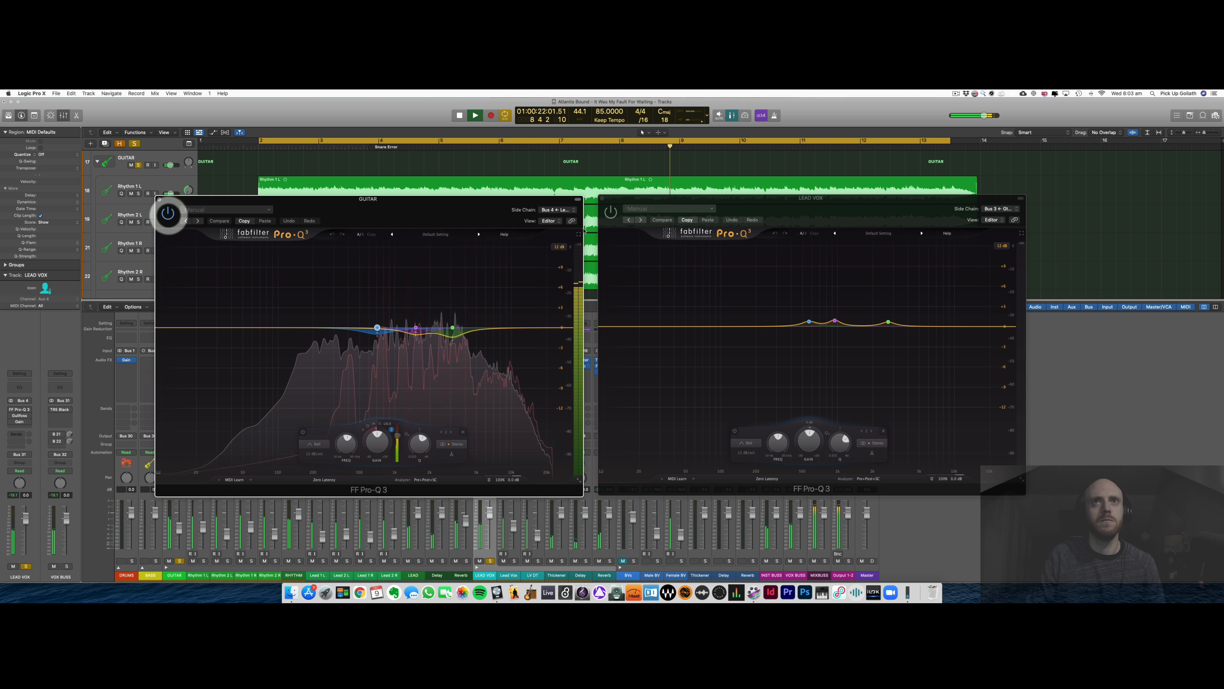
left_click(611, 214)
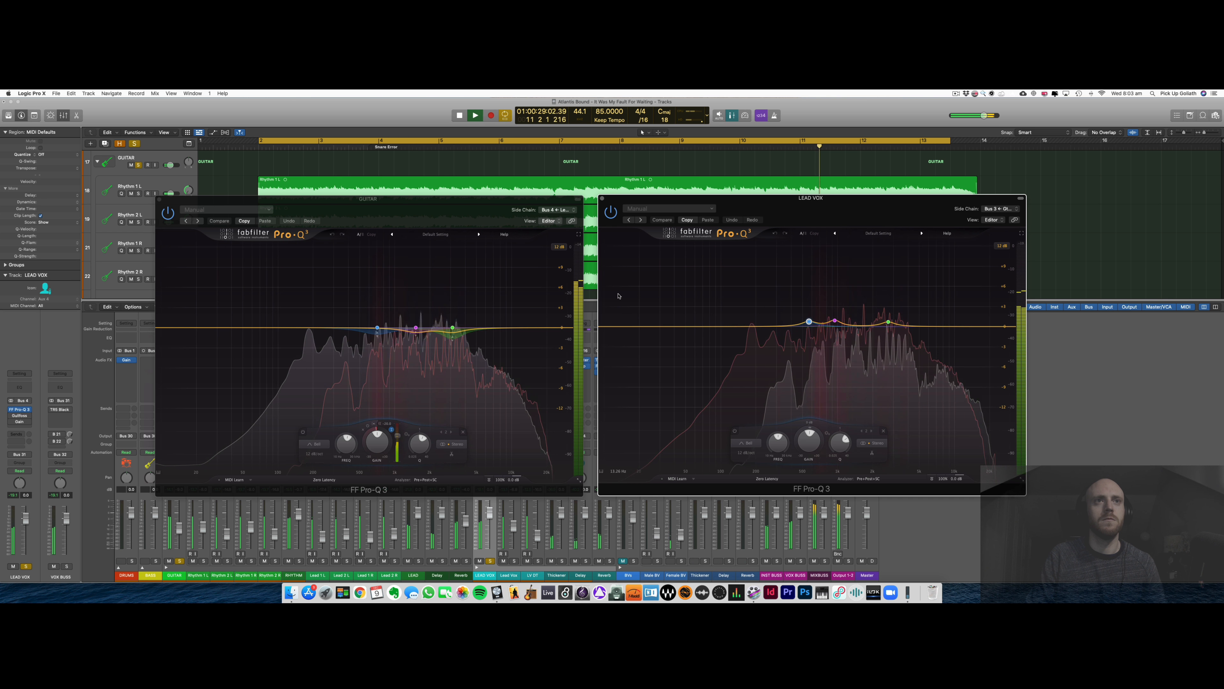
Slightly deepen the dynamic range of the blue band in the GUITAR equalizer, stop playback and close both equalizers.
left_click(376, 328)
left_click_drag(377, 431, 373, 433)
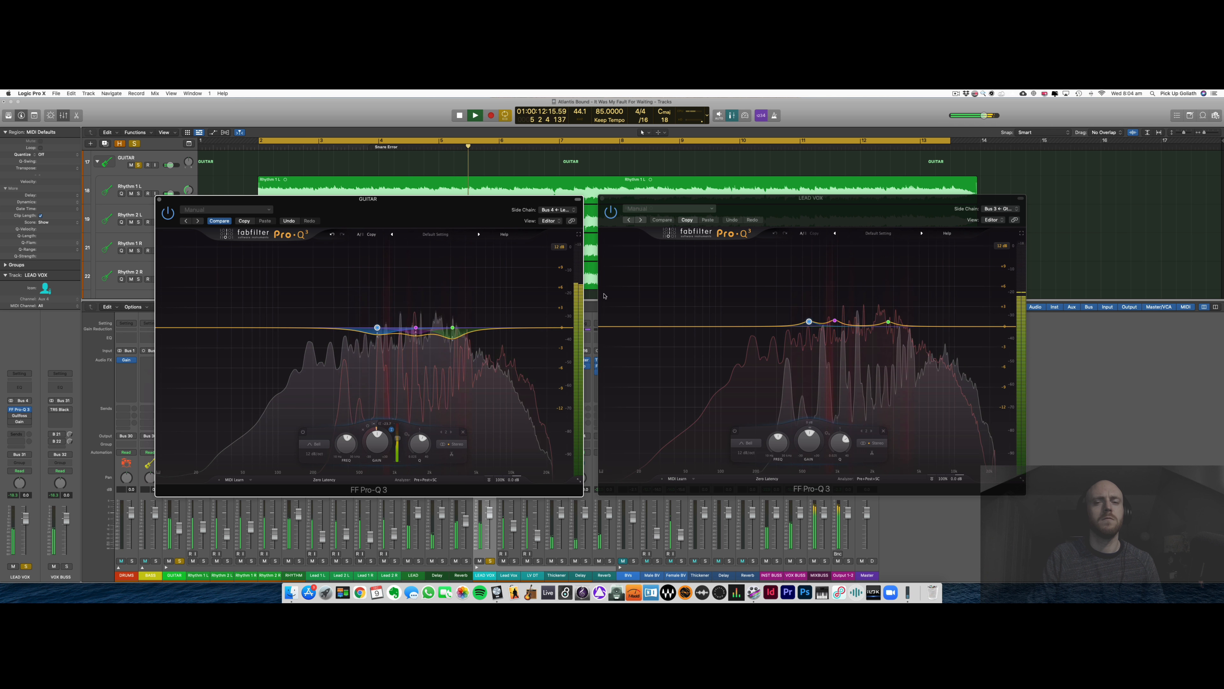
key("space")
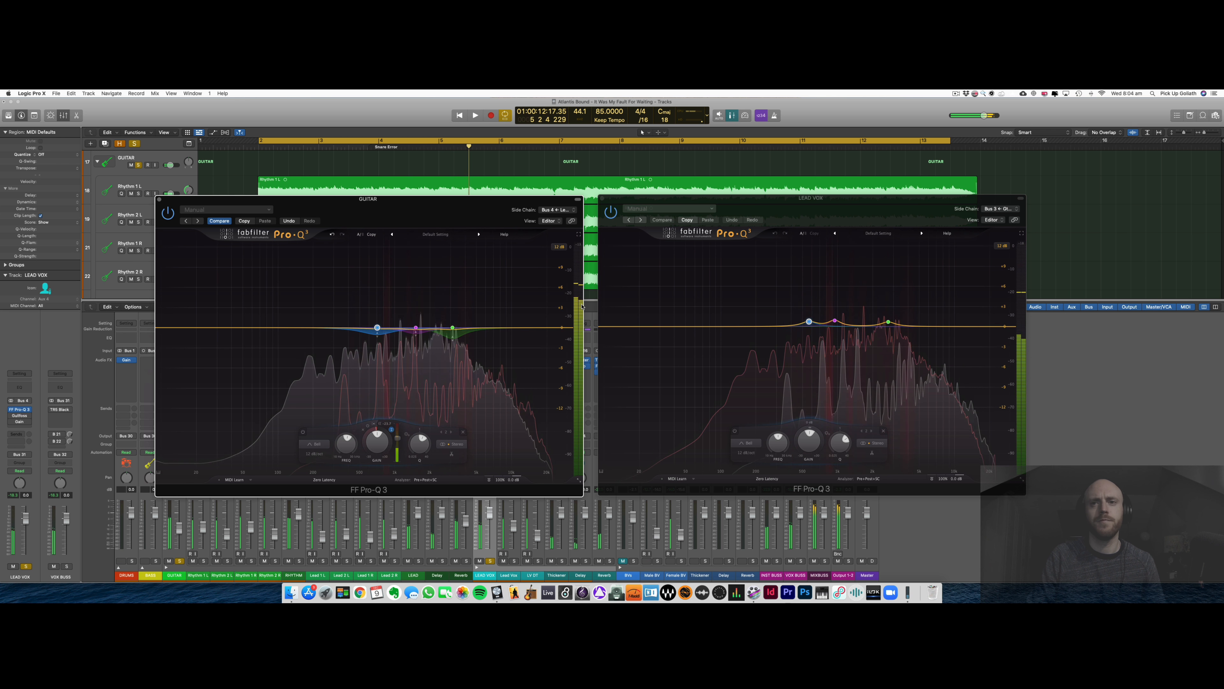
left_click(603, 199)
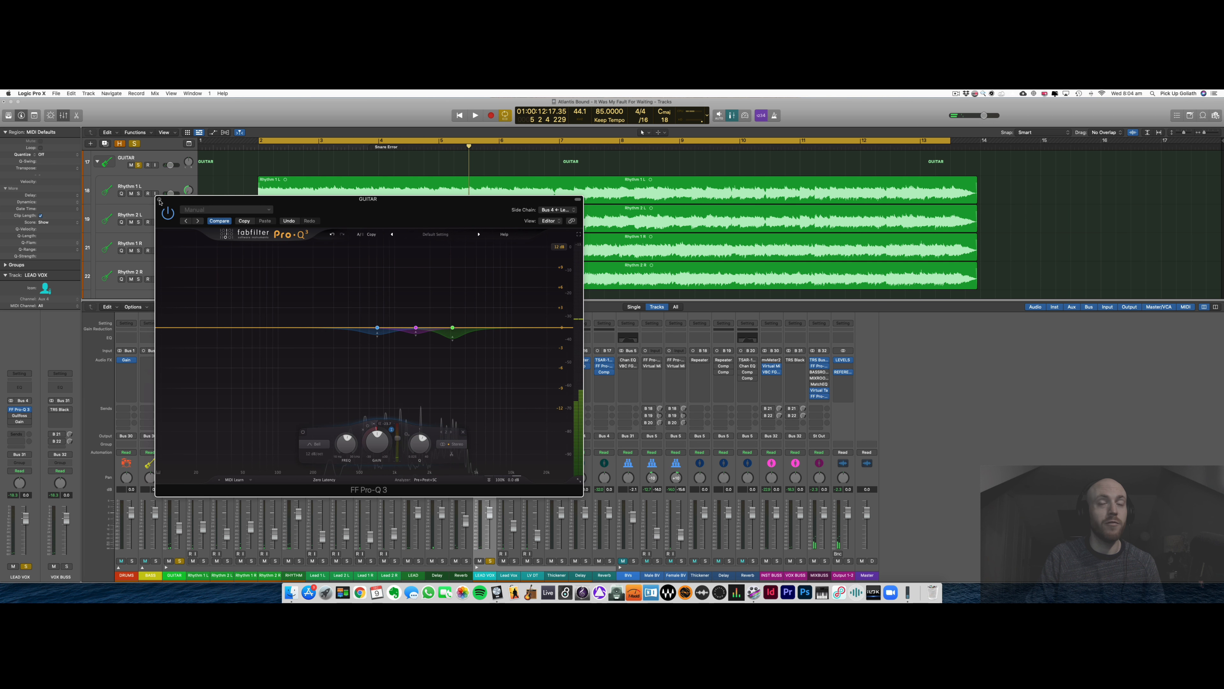
left_click(160, 200)
left_click(968, 398)
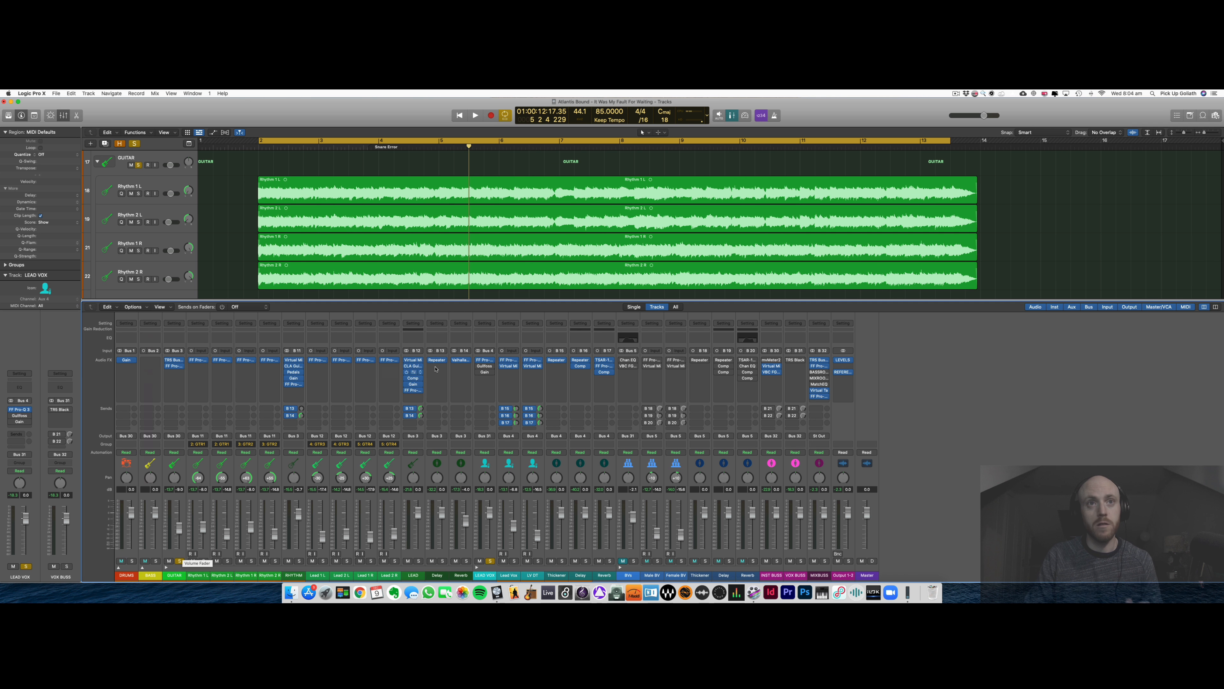
Open Gullfoss on the LEAD VOX bus, unsolo the GUITAR stack and move the plug-in window down over the mixer.
left_click(486, 366)
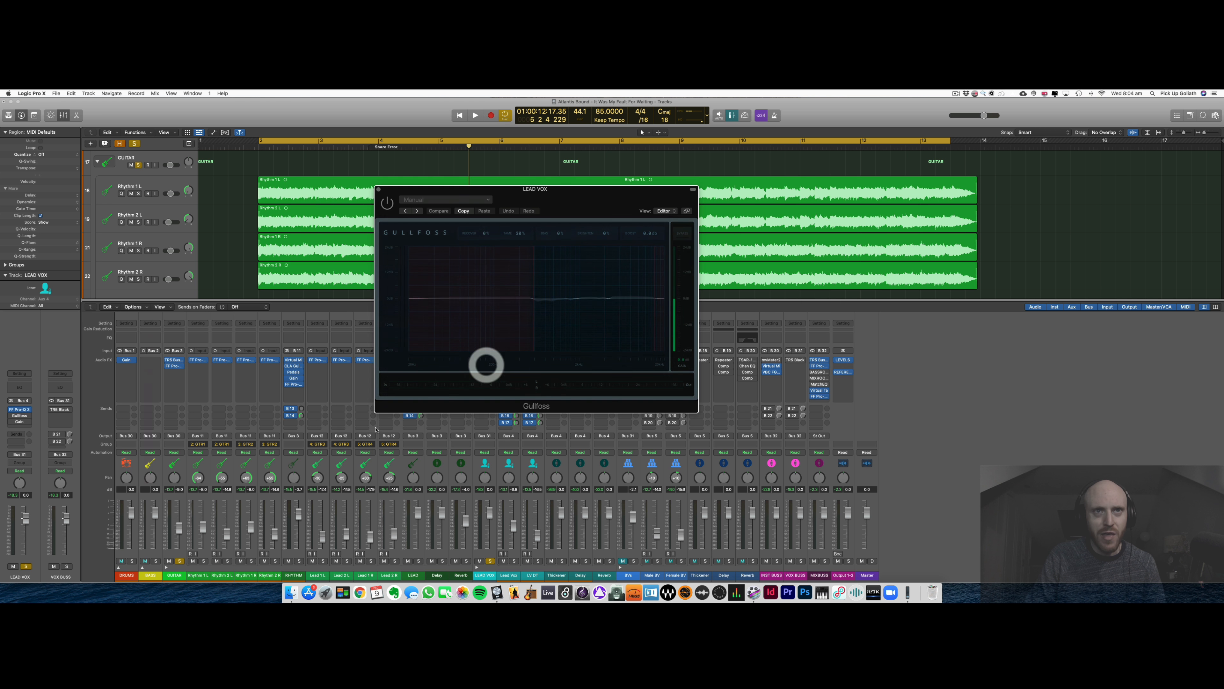
left_click(179, 561)
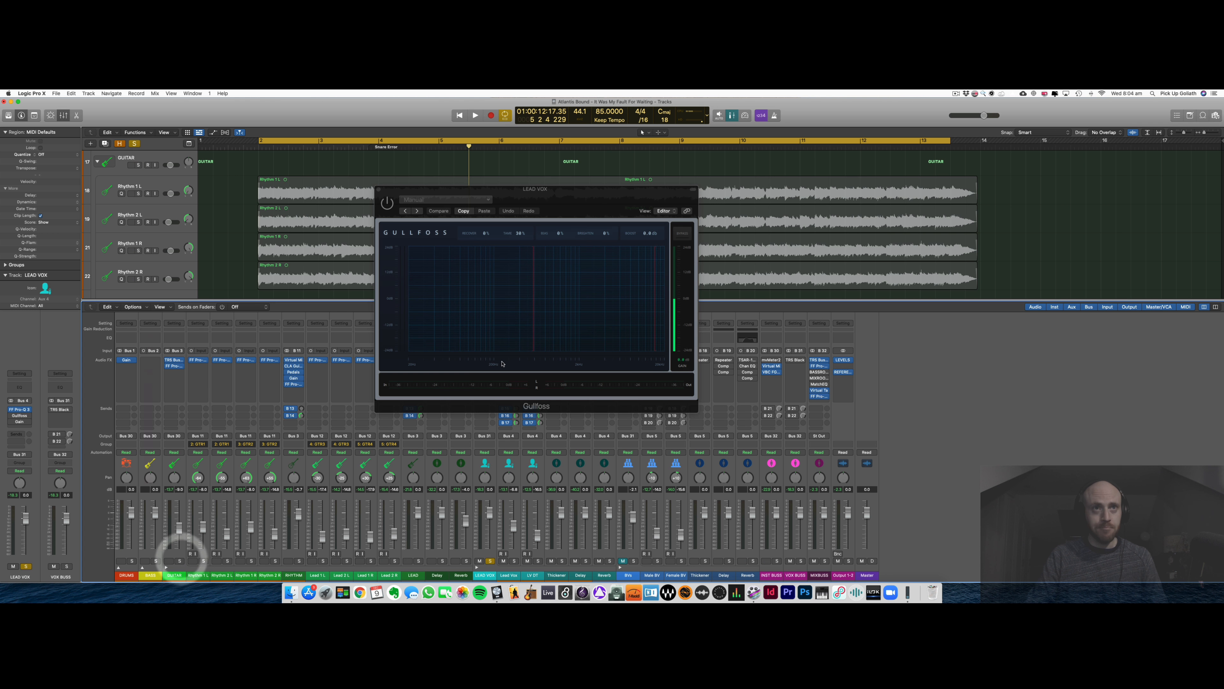
left_click_drag(551, 193, 561, 261)
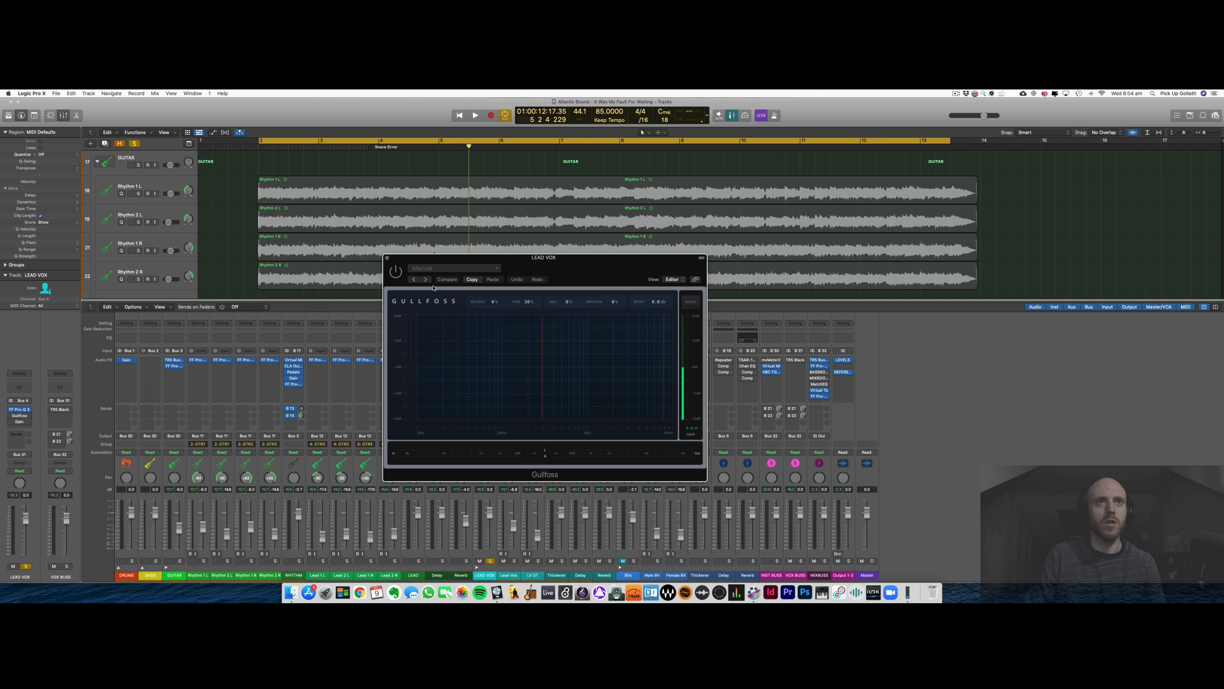
left_click_drag(465, 263, 532, 312)
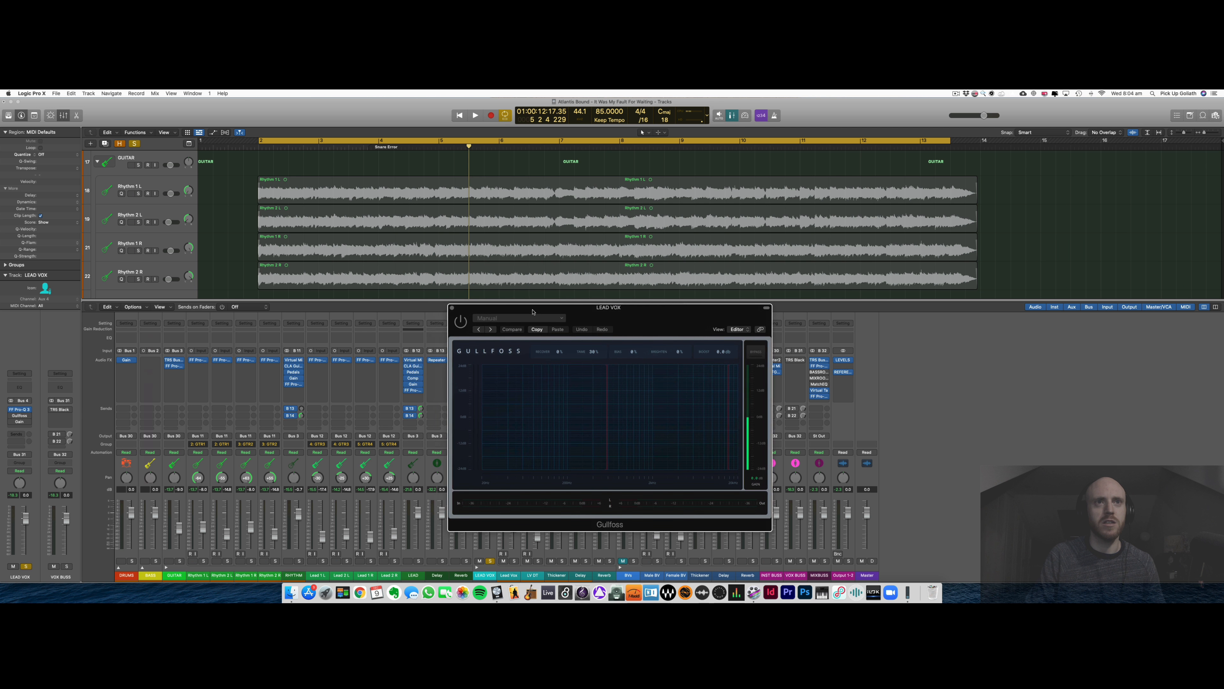
Compare the soloed lead vocals with Gullfoss bypassed and enabled during playback, leave it enabled and close its window.
key("space")
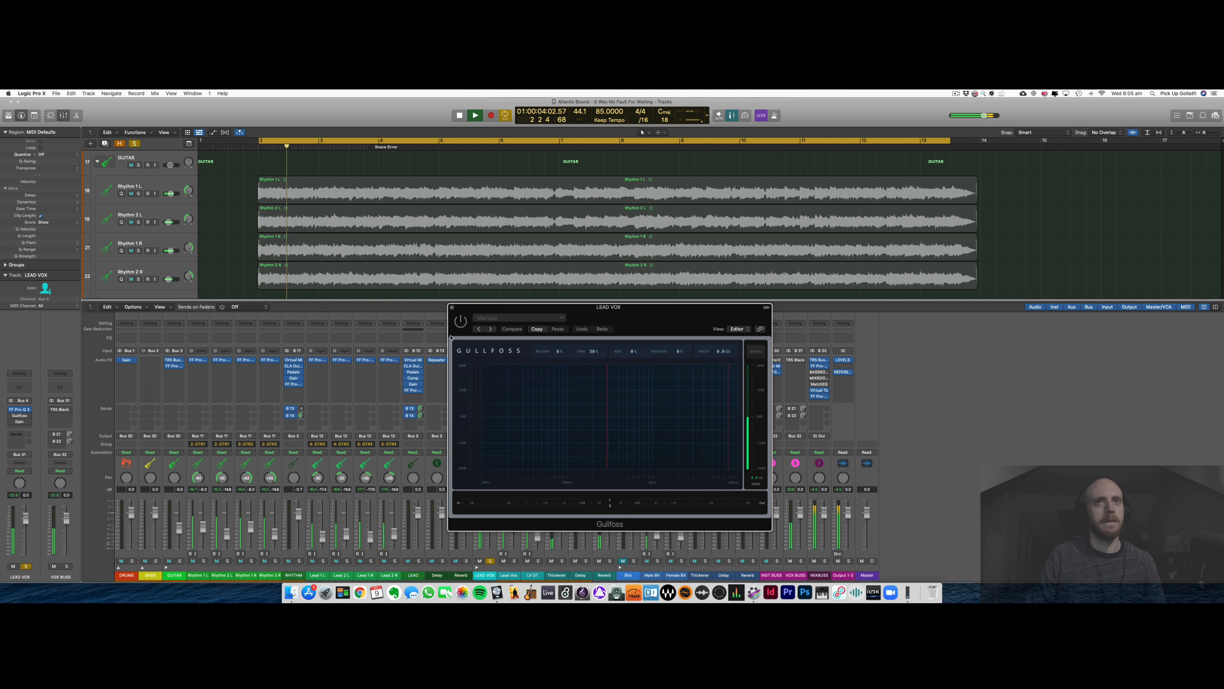
left_click(460, 323)
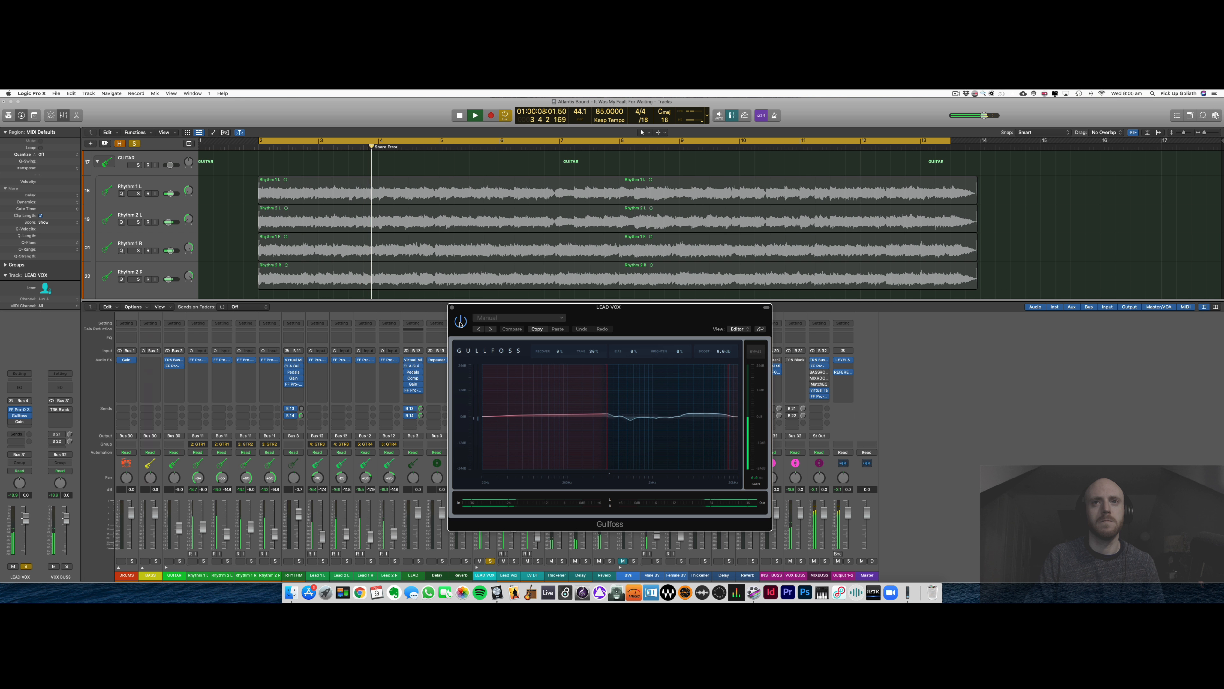
left_click(460, 323)
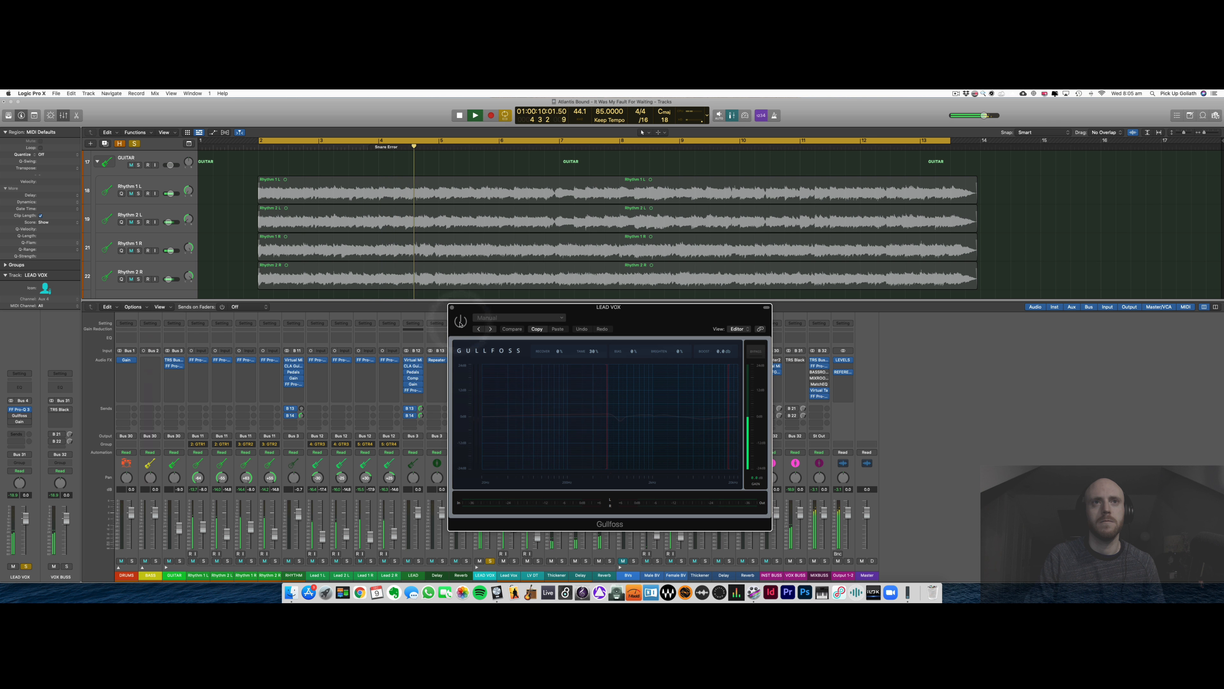
left_click(461, 323)
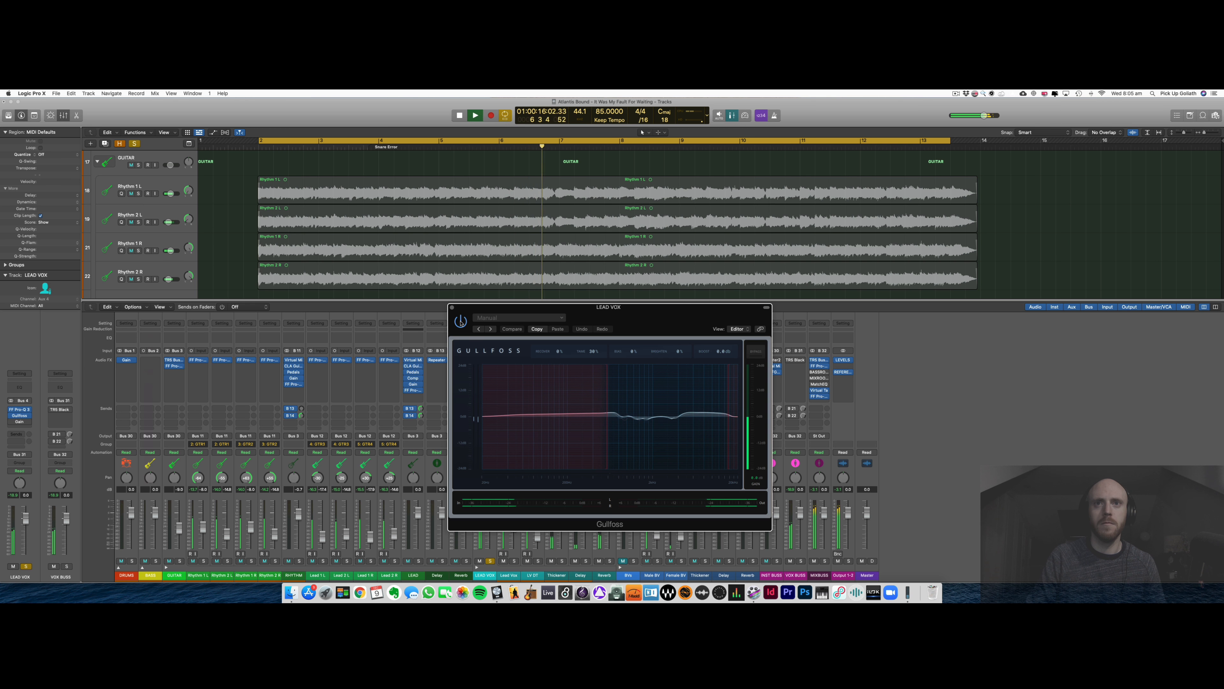
left_click(460, 322)
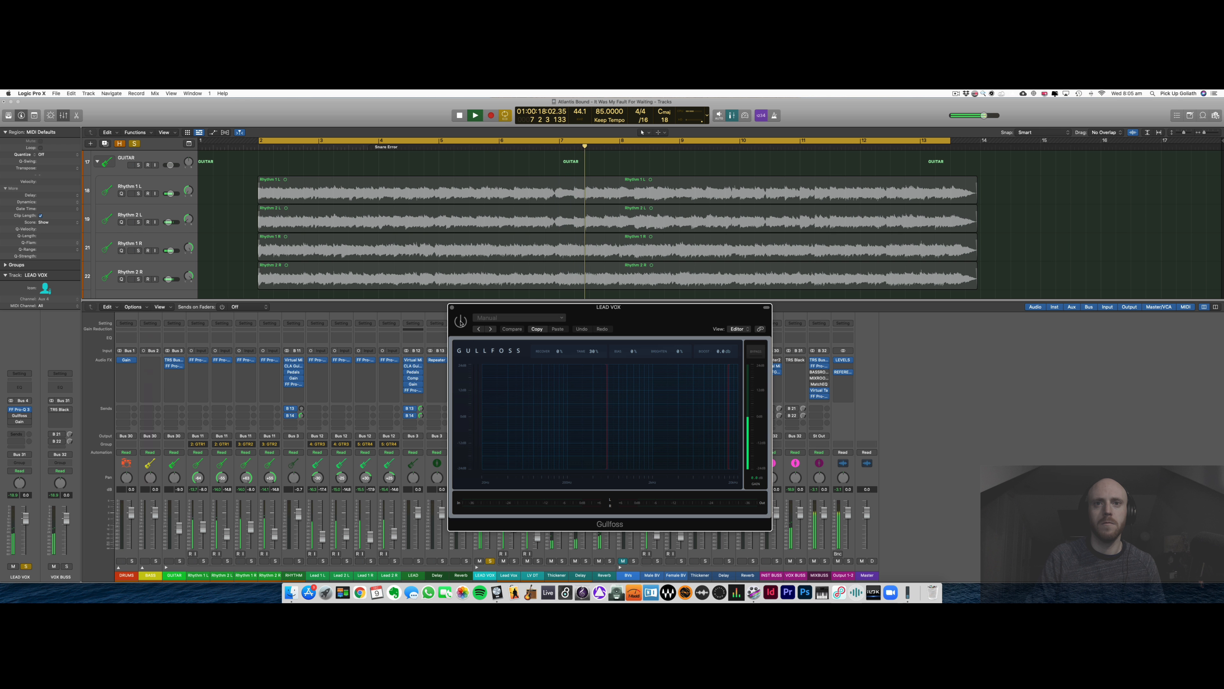
left_click(460, 322)
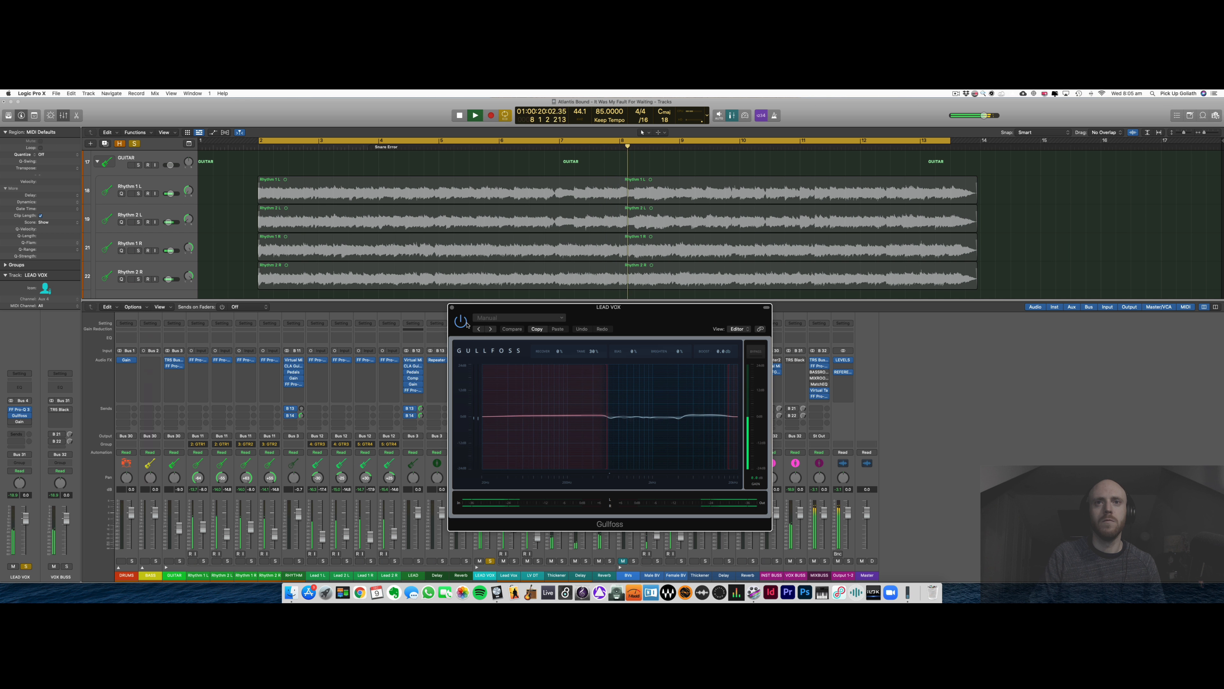
left_click_drag(573, 309, 539, 305)
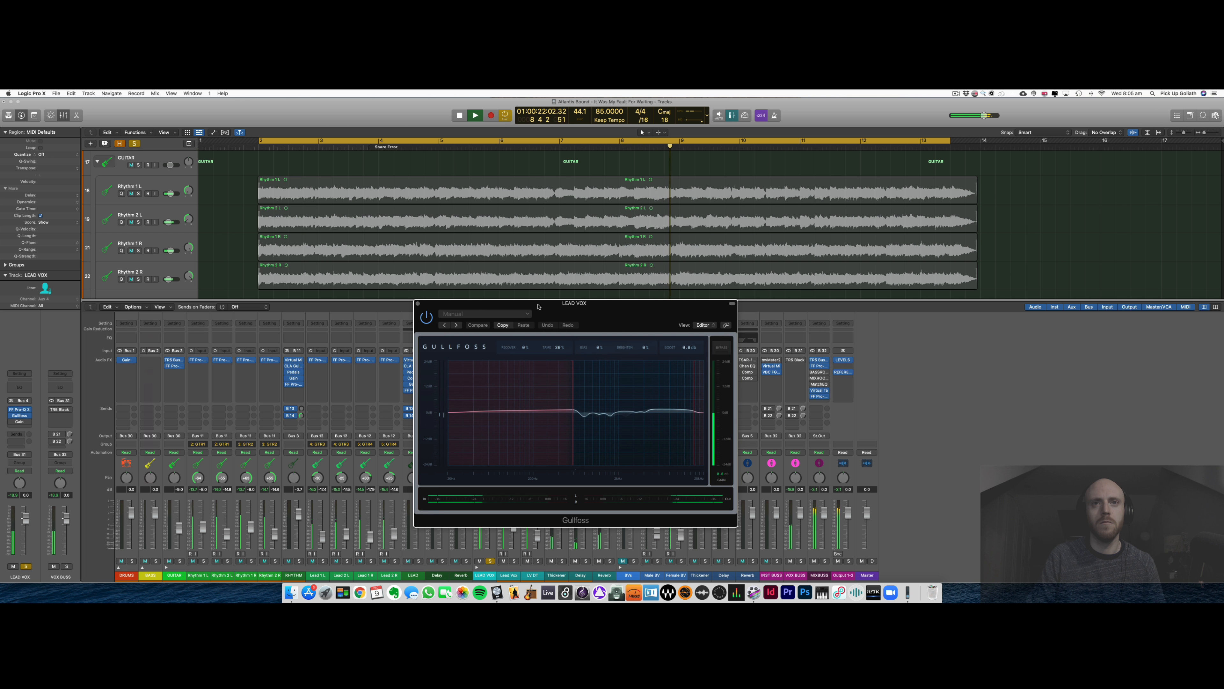
left_click_drag(538, 305, 556, 301)
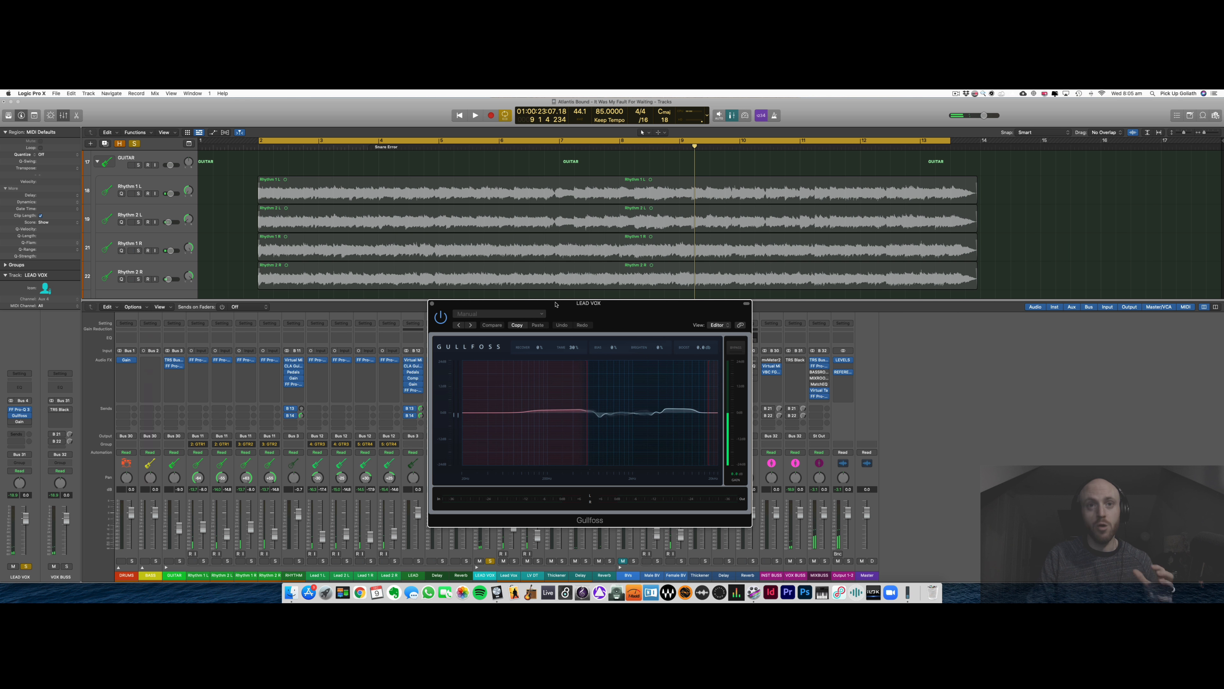
left_click(433, 303)
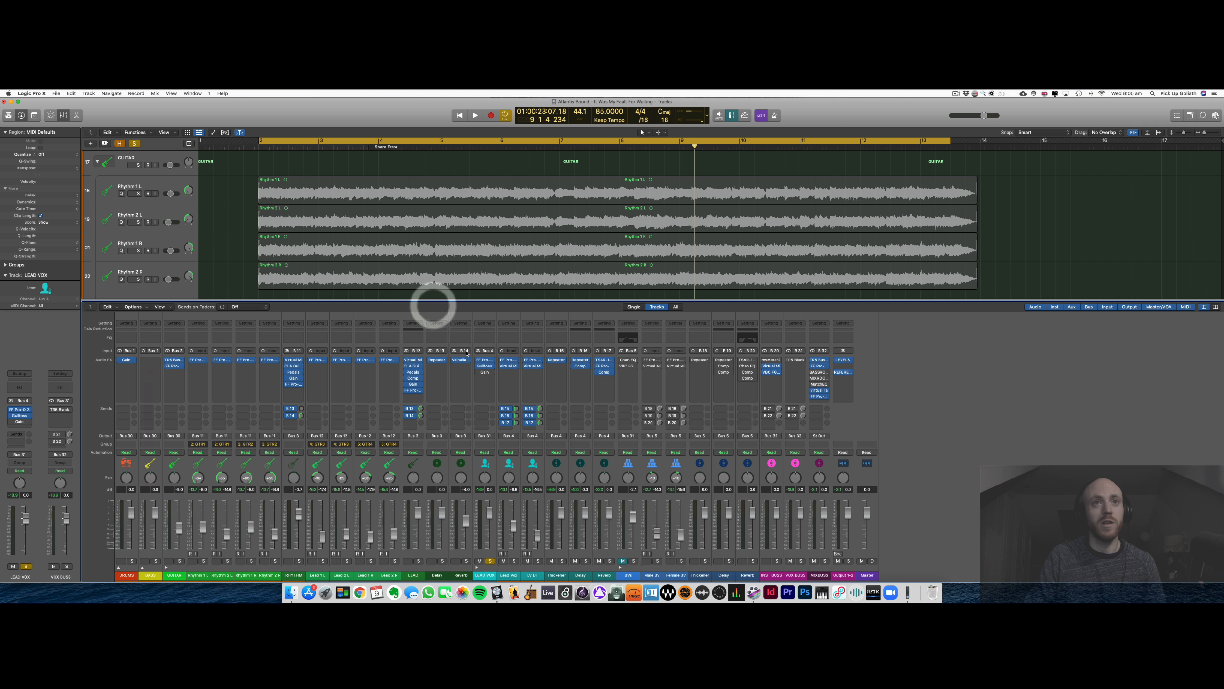
Enable the Gain plug-in on the LEAD VOX bus, then unsolo the bus and audition the vocals in the full mix.
left_click(486, 373)
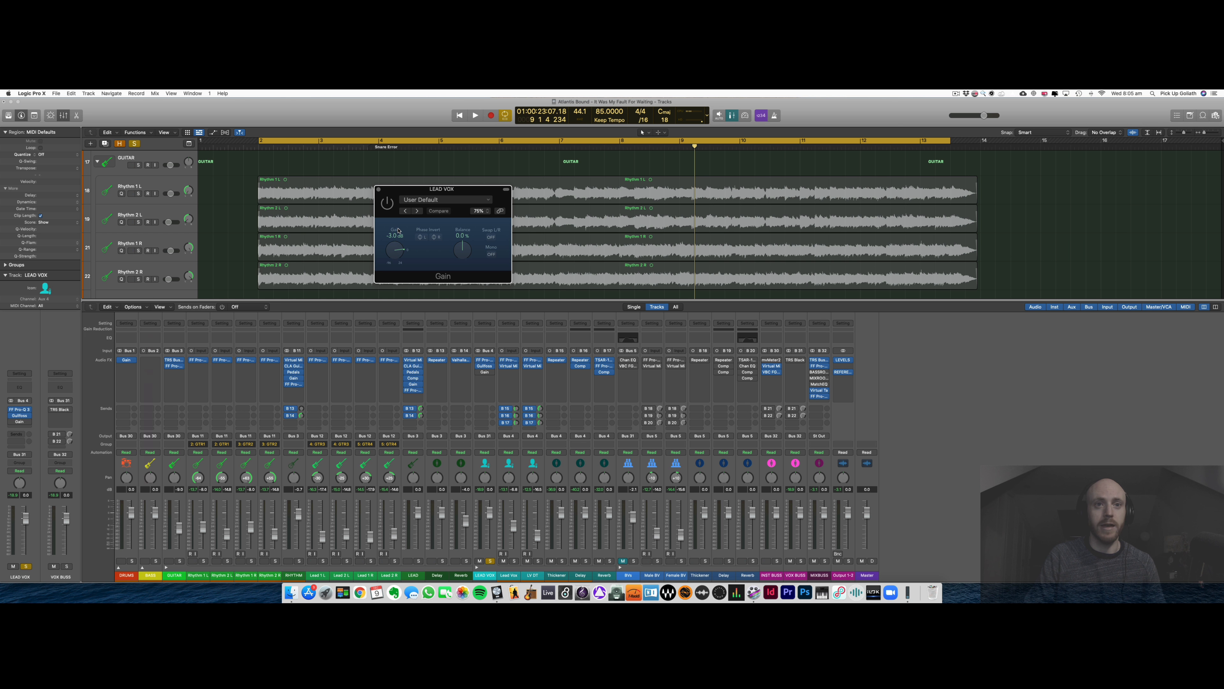
left_click(386, 205)
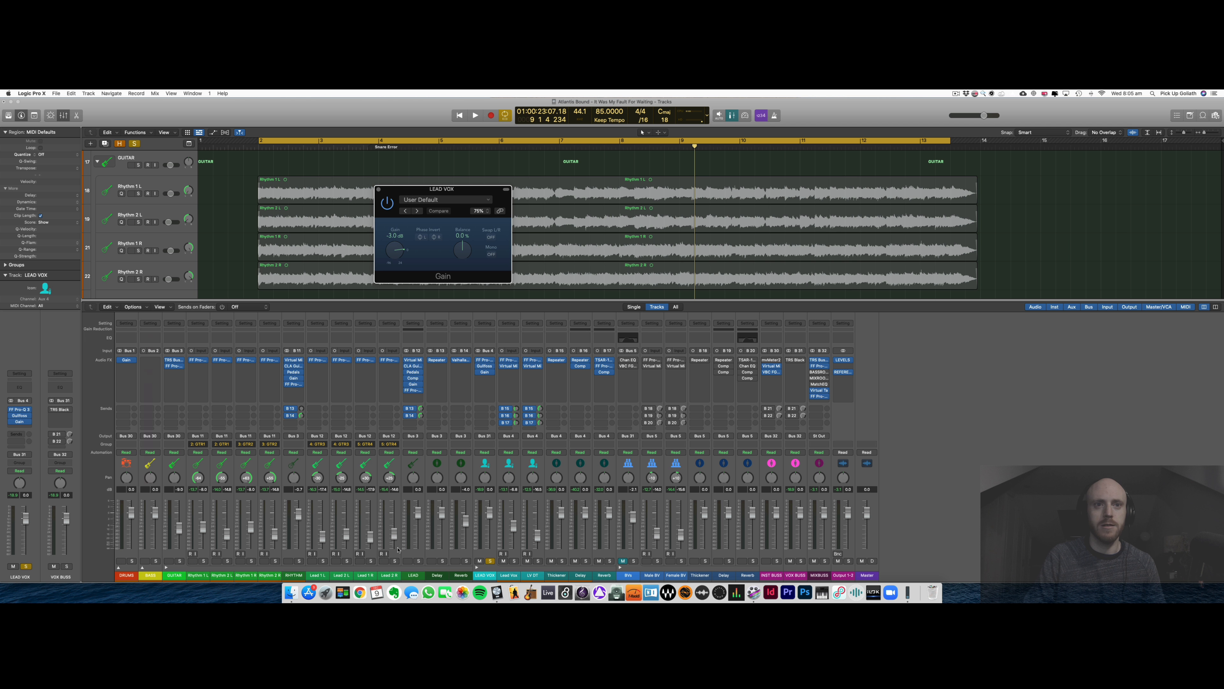
left_click(491, 561)
key("space")
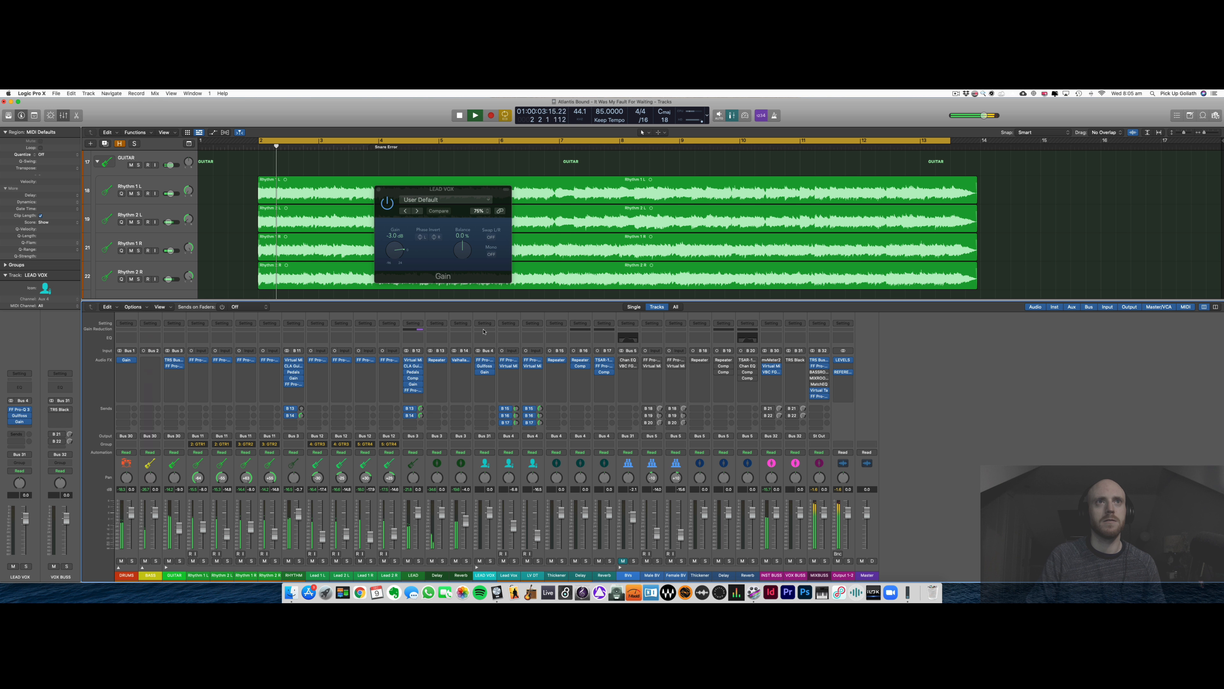
left_click(379, 190)
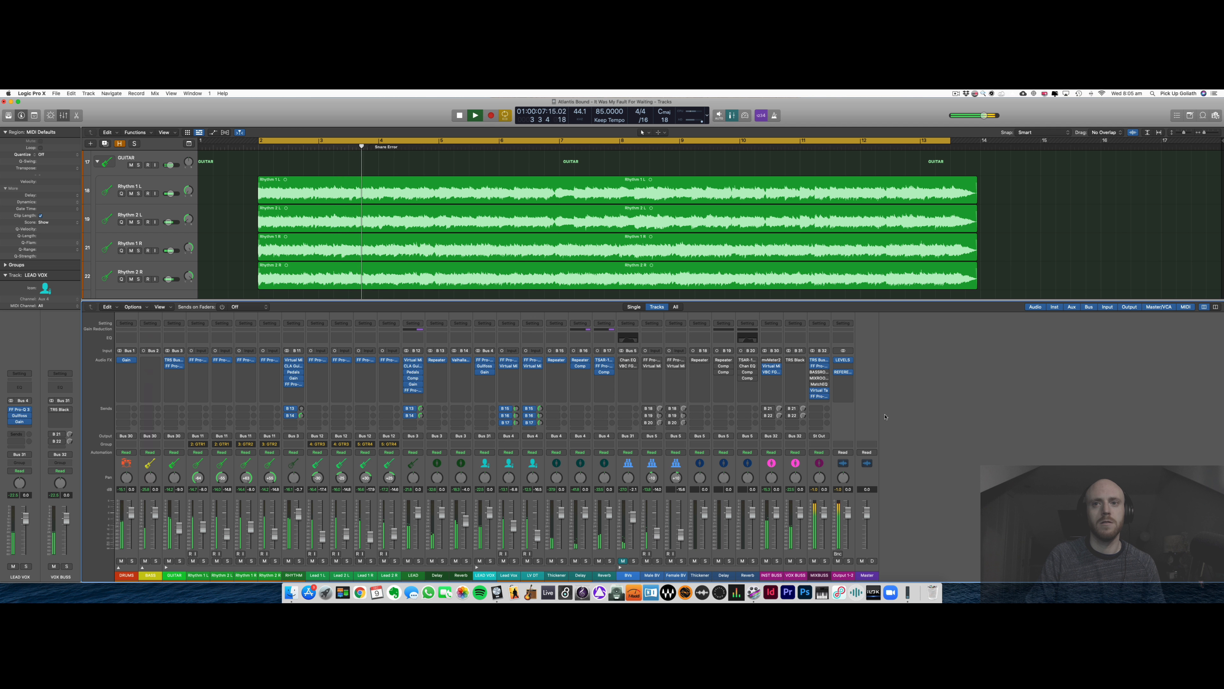
left_click(954, 452)
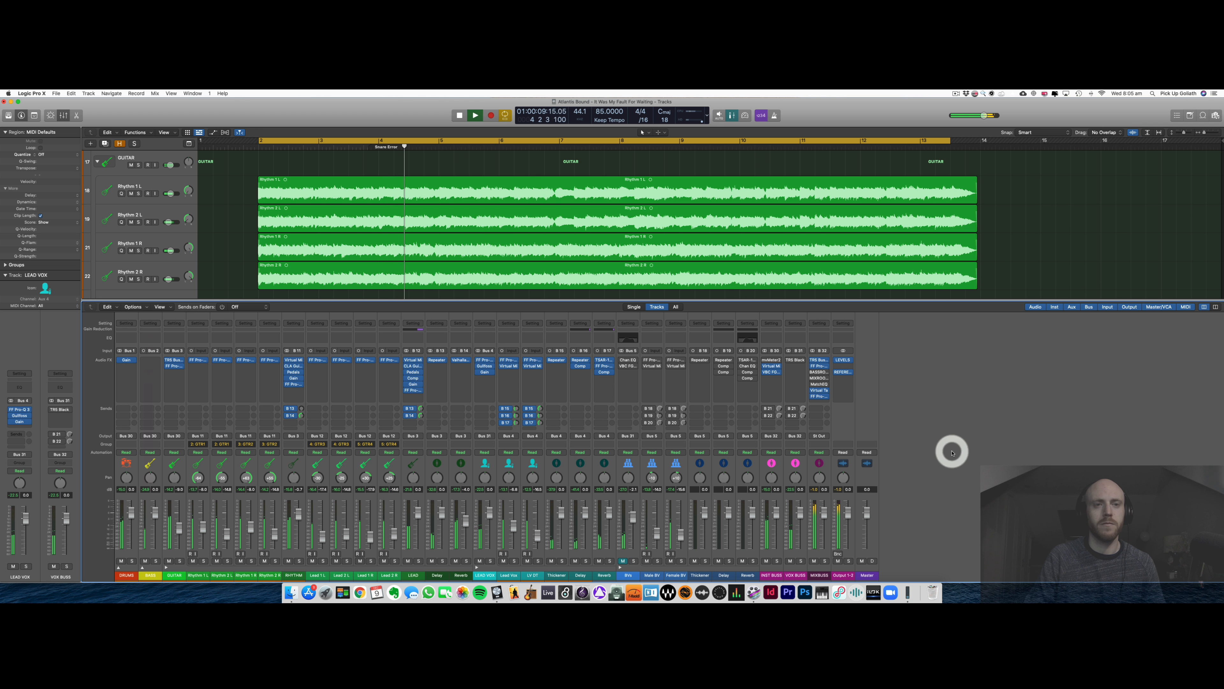
key("space")
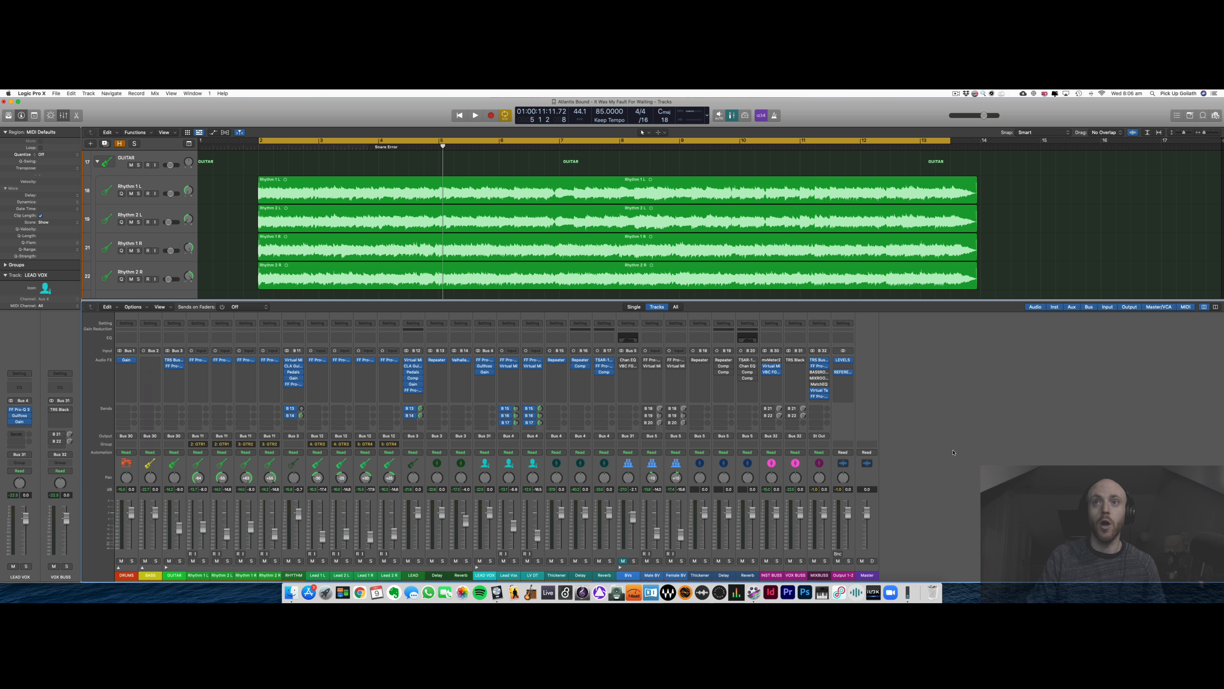
Review the Black 76 settings on the VOX BUSS, close the plug-in window and select the VOX BUSS channel.
left_click(795, 361)
left_click_drag(526, 204, 607, 263)
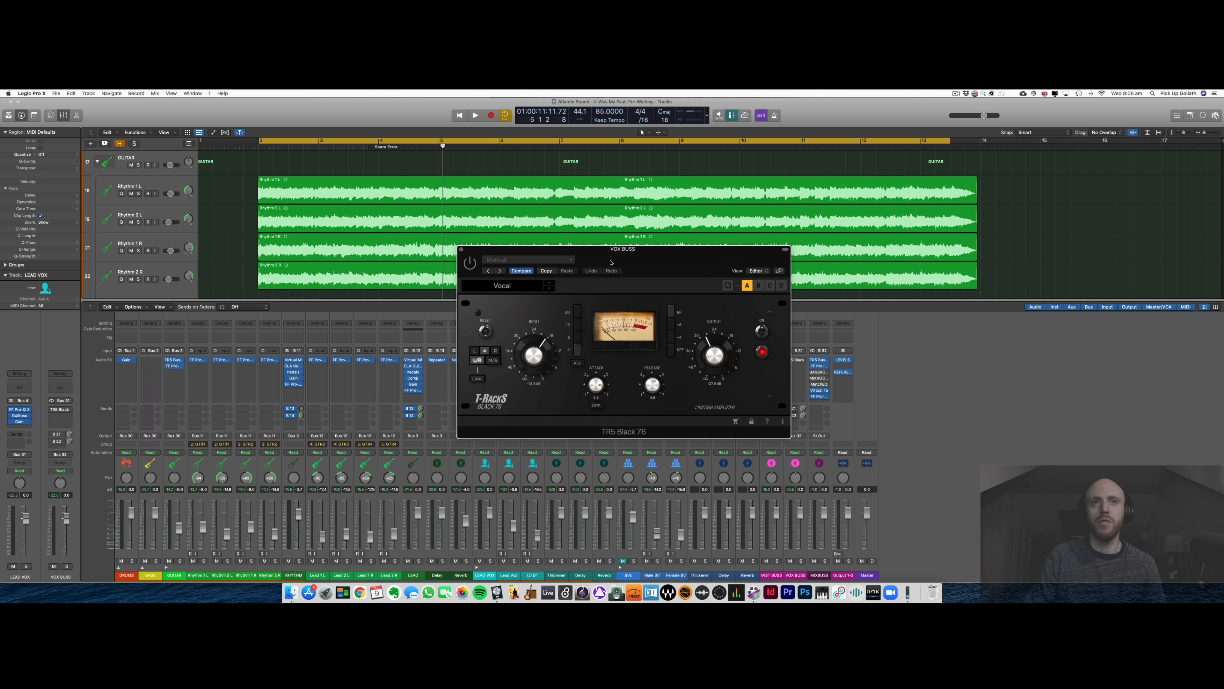
left_click(461, 250)
left_click(788, 464)
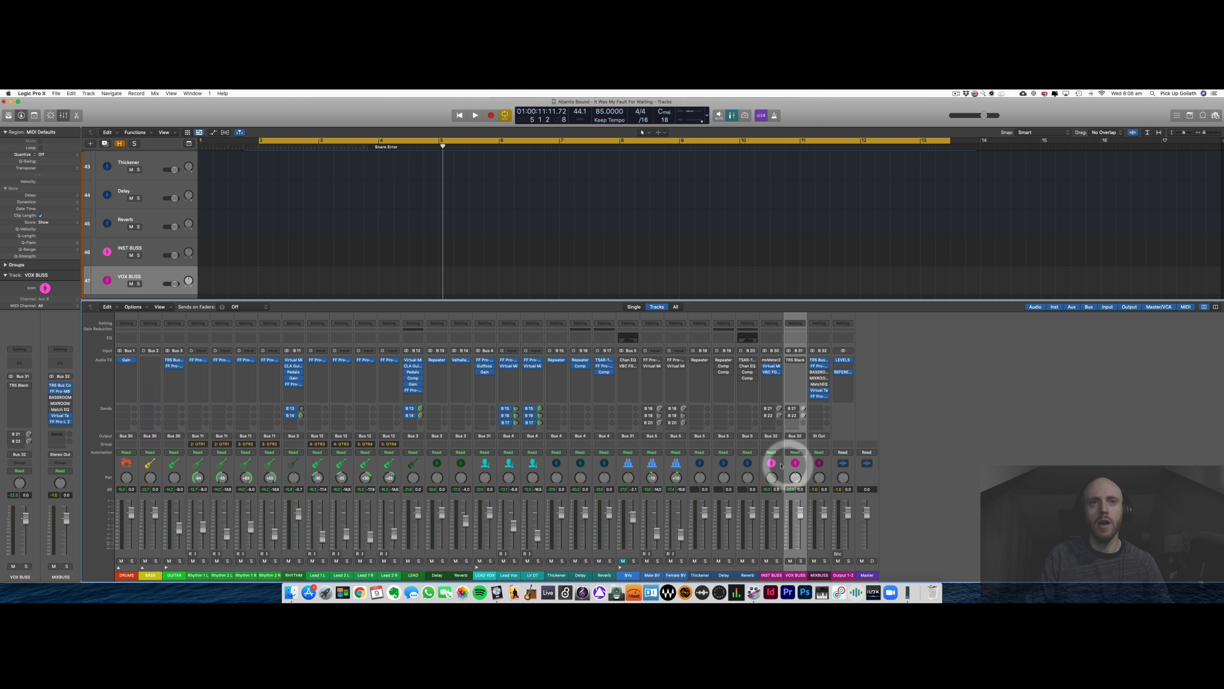
Unmute the BVs stack, select its channel and solo it.
left_click(488, 499)
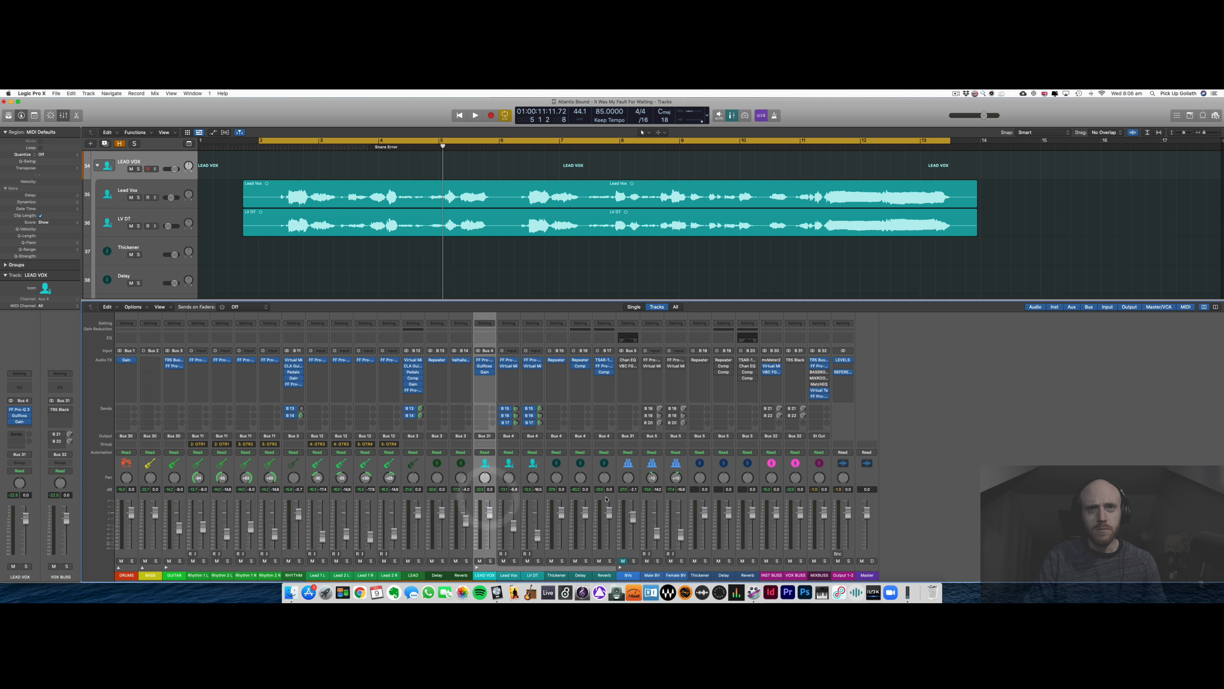
left_click(623, 561)
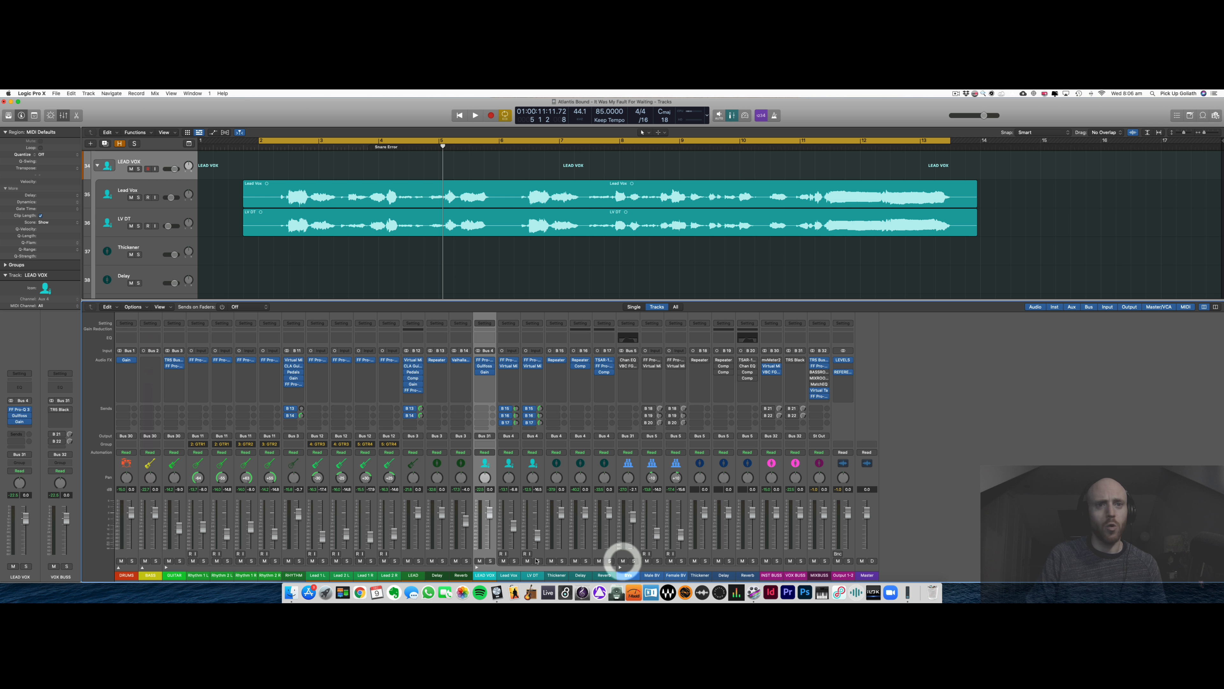
left_click(632, 554)
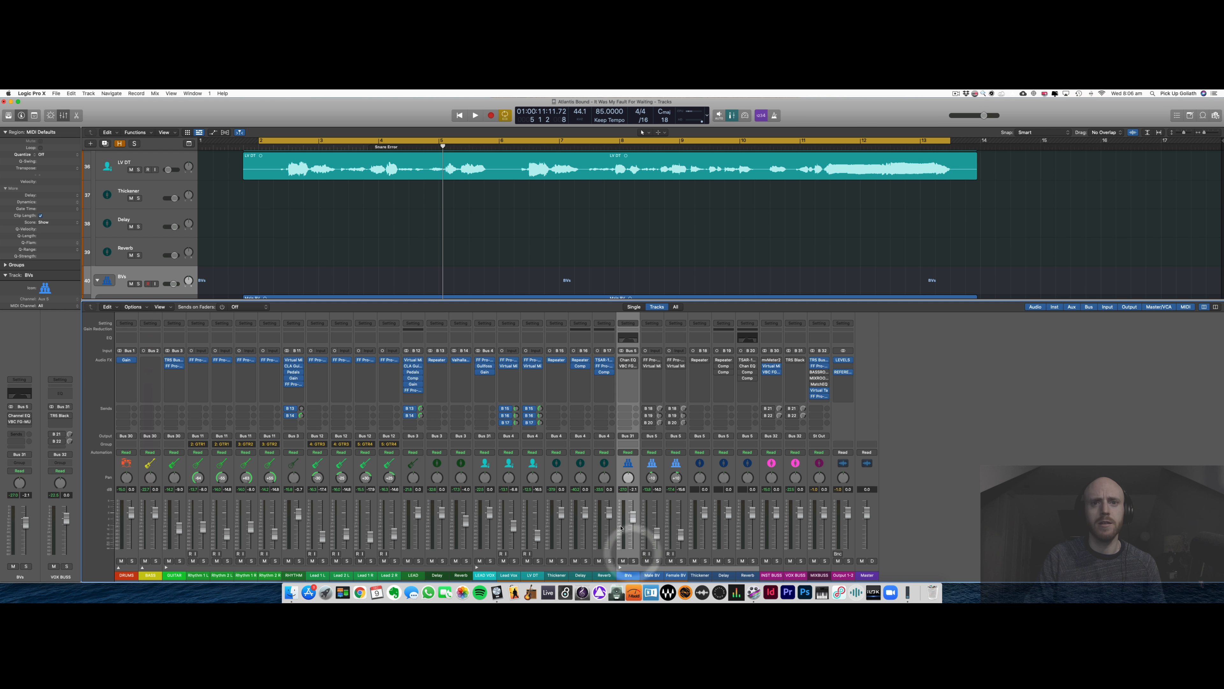
left_click(634, 561)
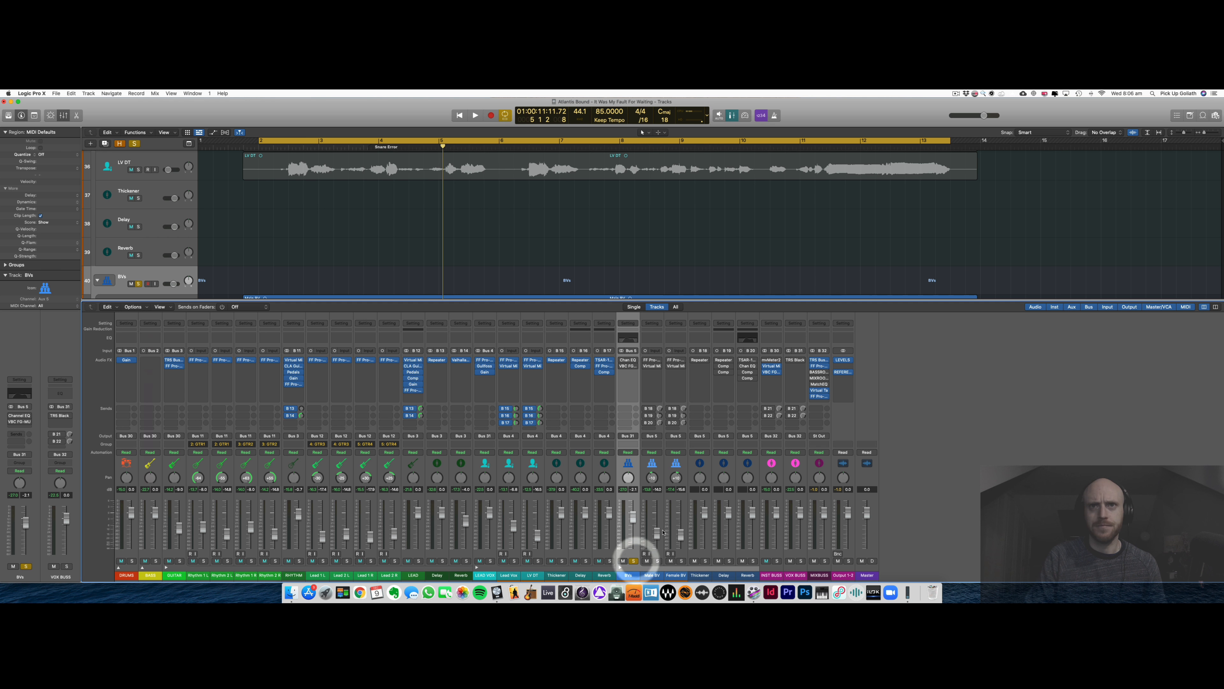
Review the Pro-Q 3 curve and the Virtual Mix Rack chain on the Male BV channel, closing each window.
left_click(652, 361)
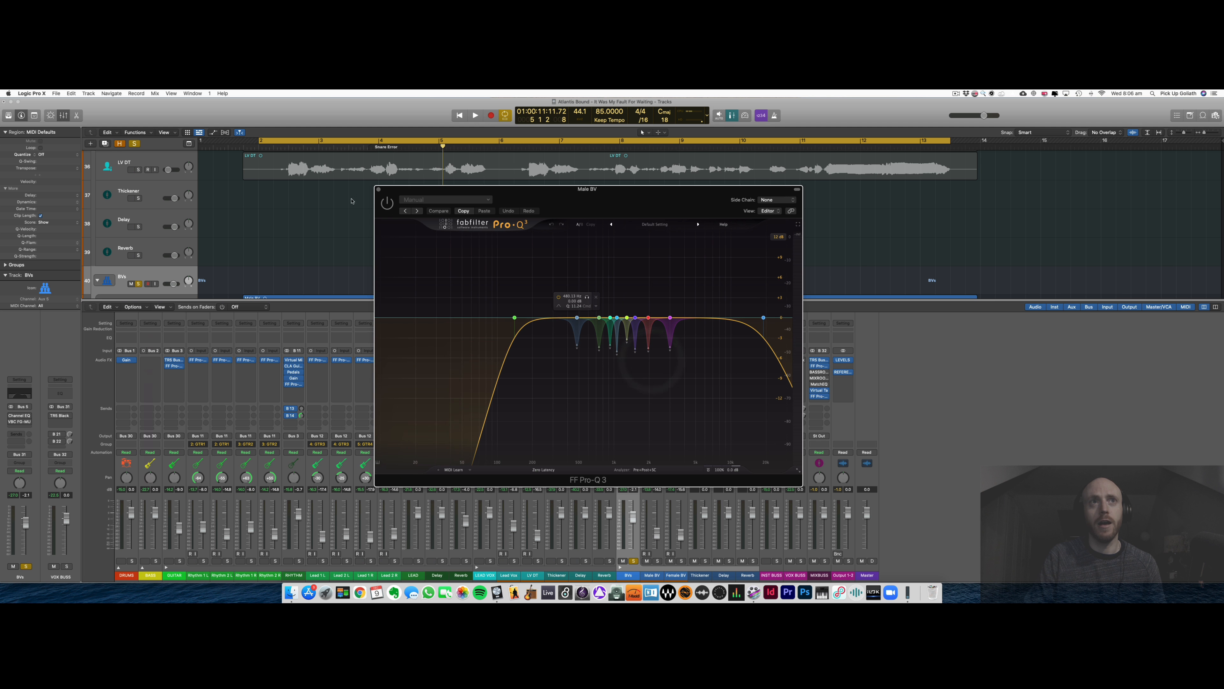
left_click(378, 189)
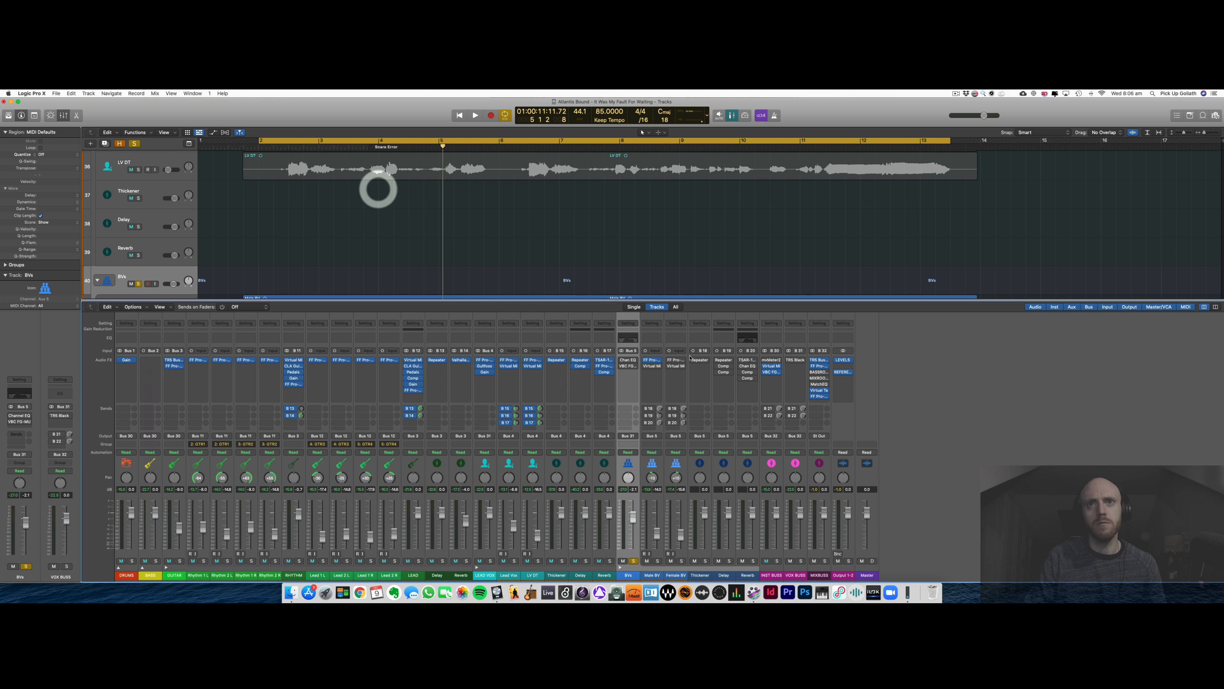
left_click(652, 367)
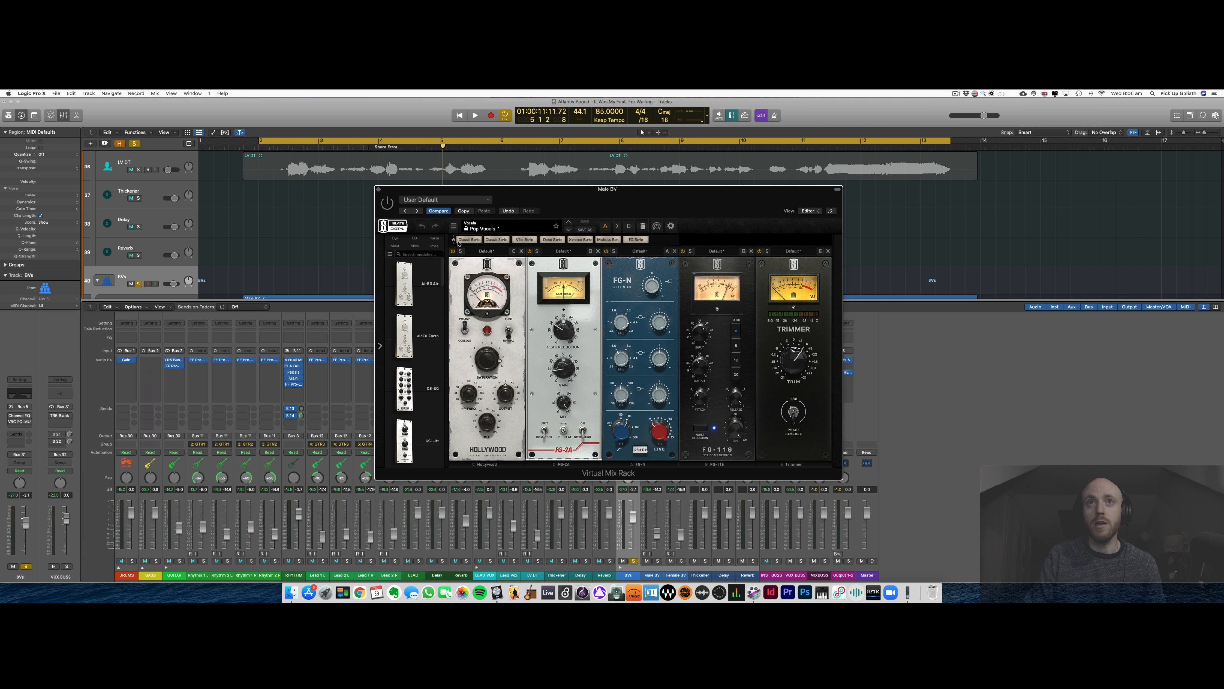
left_click_drag(499, 204, 284, 207)
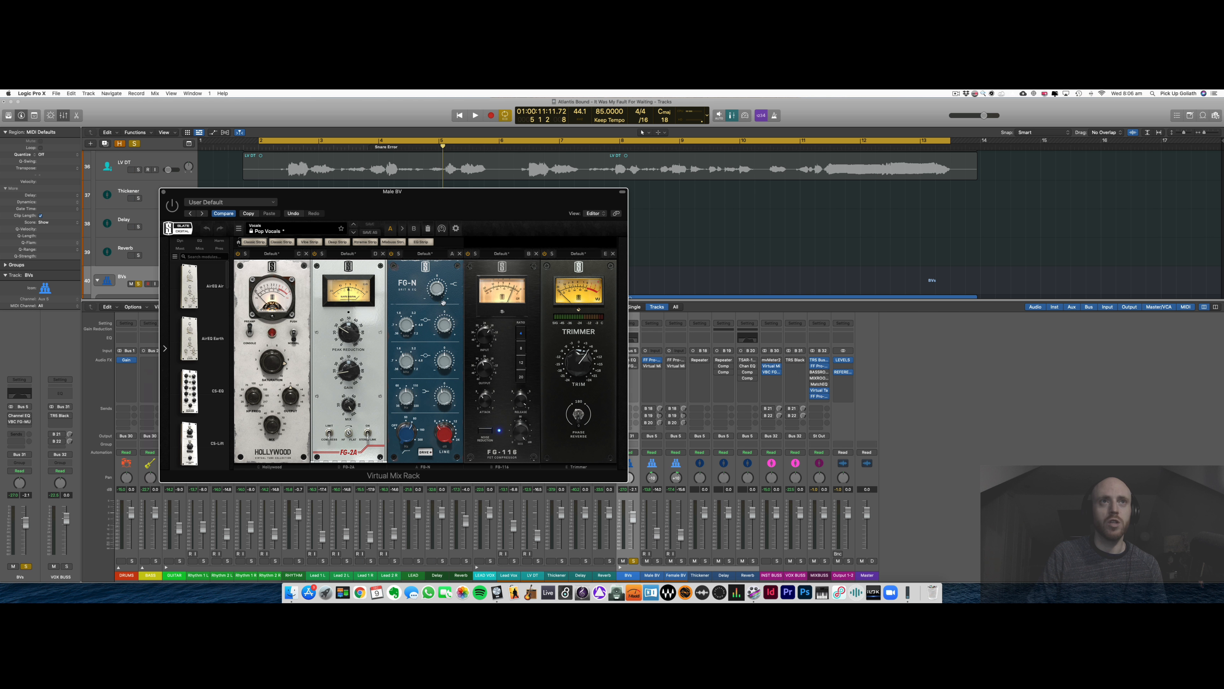
left_click(163, 192)
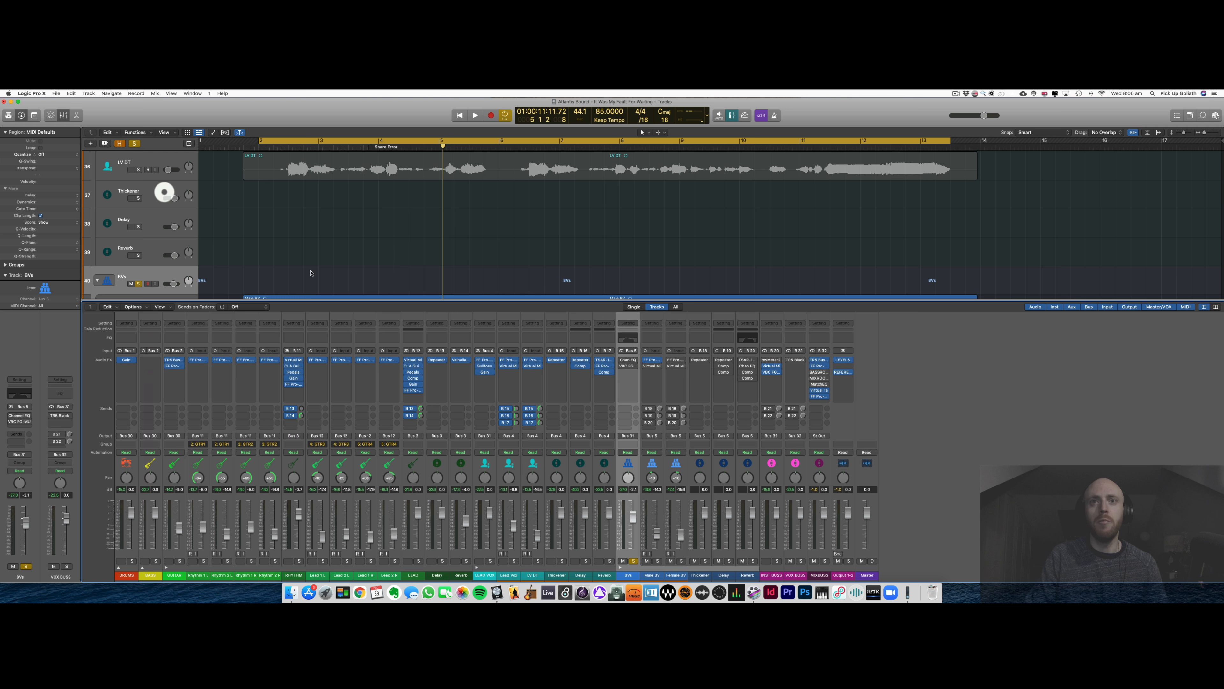
Enable Pro-Q 3 and Virtual Mix Rack on the Male BV and Female BV channels, and check the Female BV rack.
left_click(646, 365)
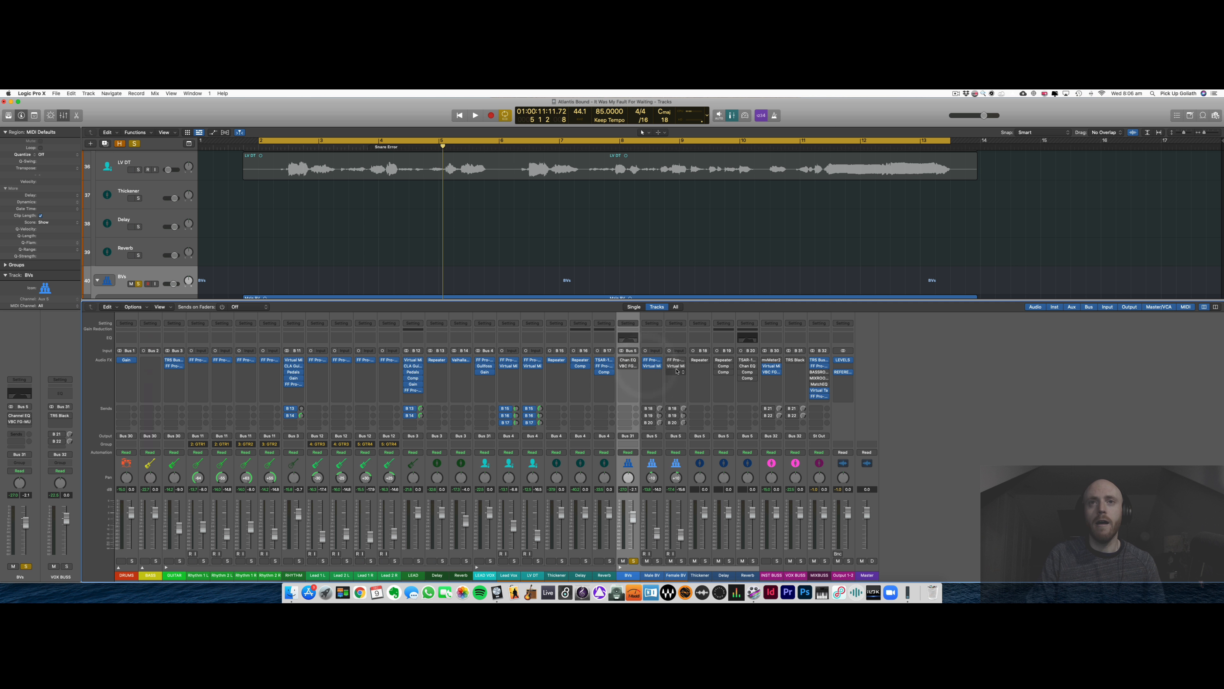
left_click(670, 359)
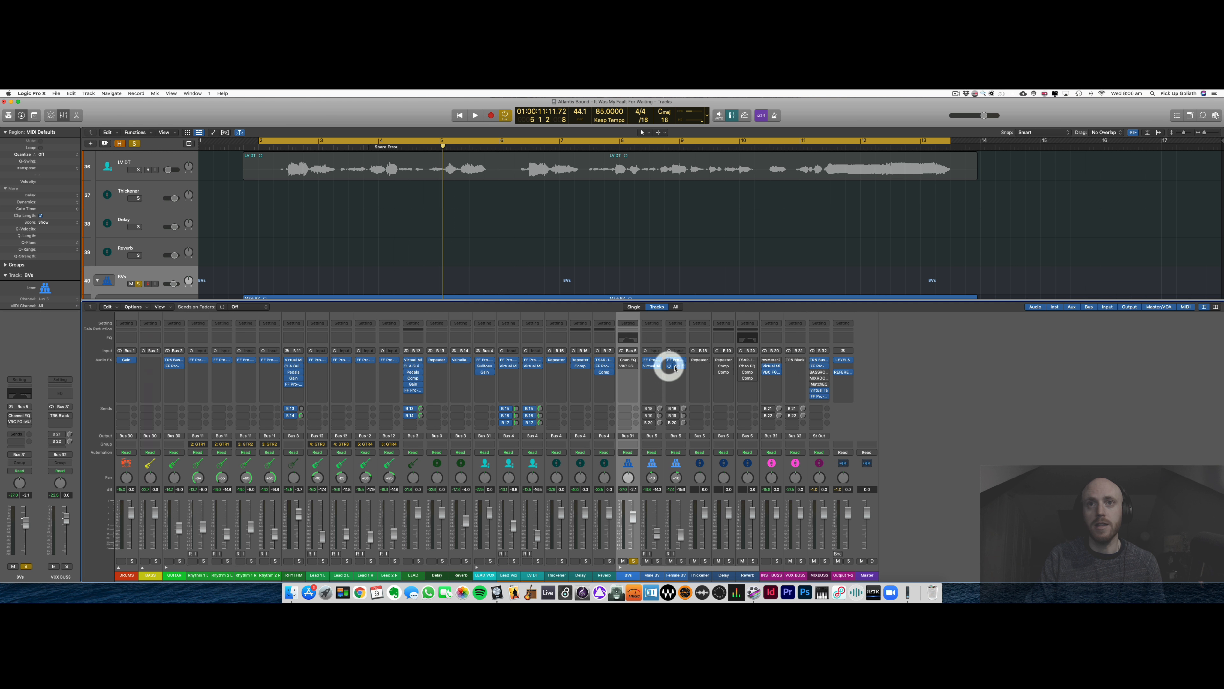
left_click(675, 367)
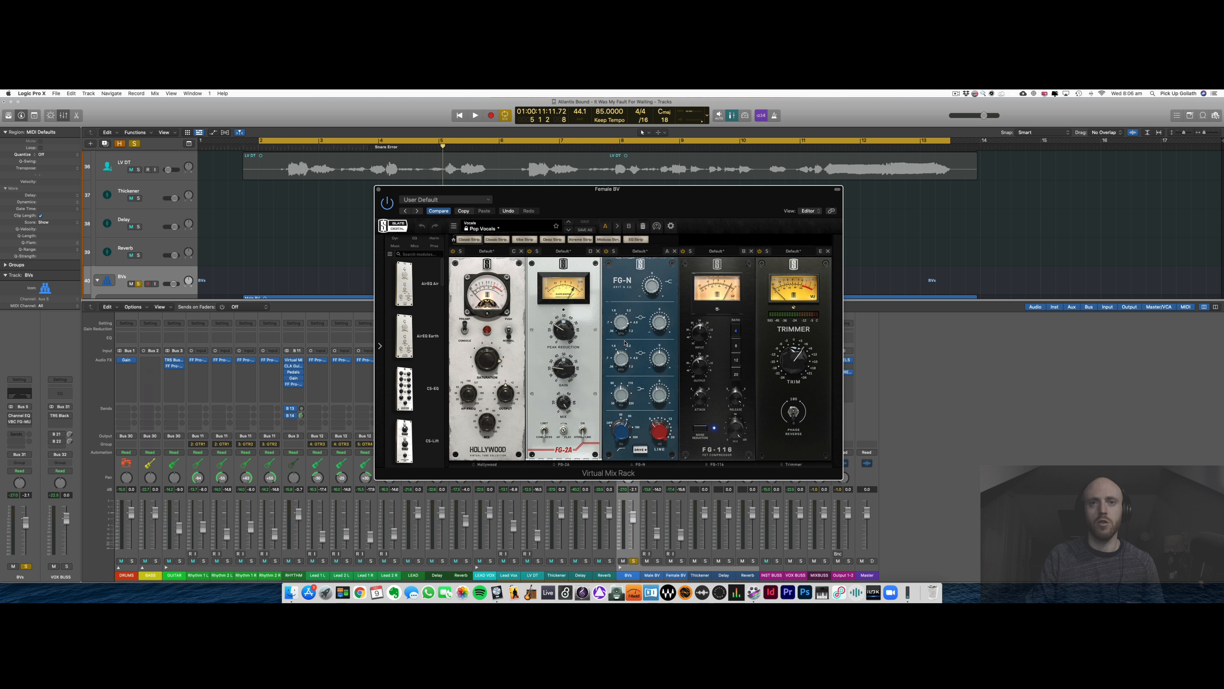
left_click(379, 189)
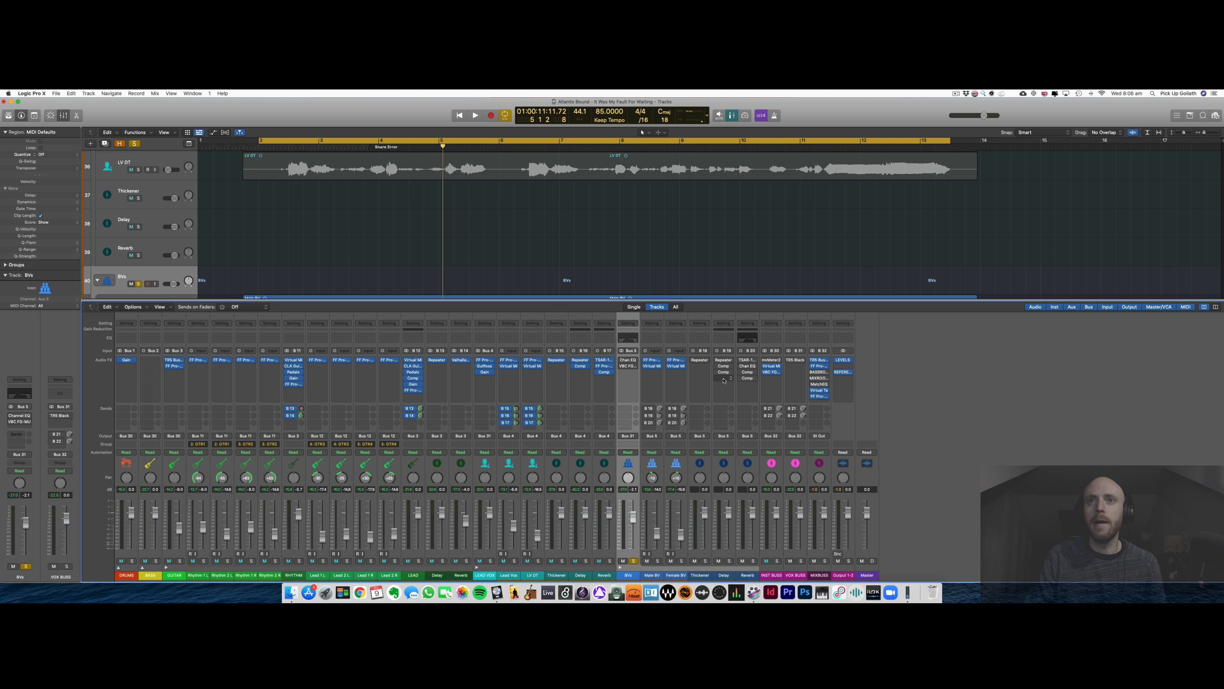
Examine the Repeater settings on the backing vocals' Thickener and Delay channels and the TSAR-1R settings on their Reverb channel.
left_click(700, 361)
left_click_drag(453, 213, 311, 216)
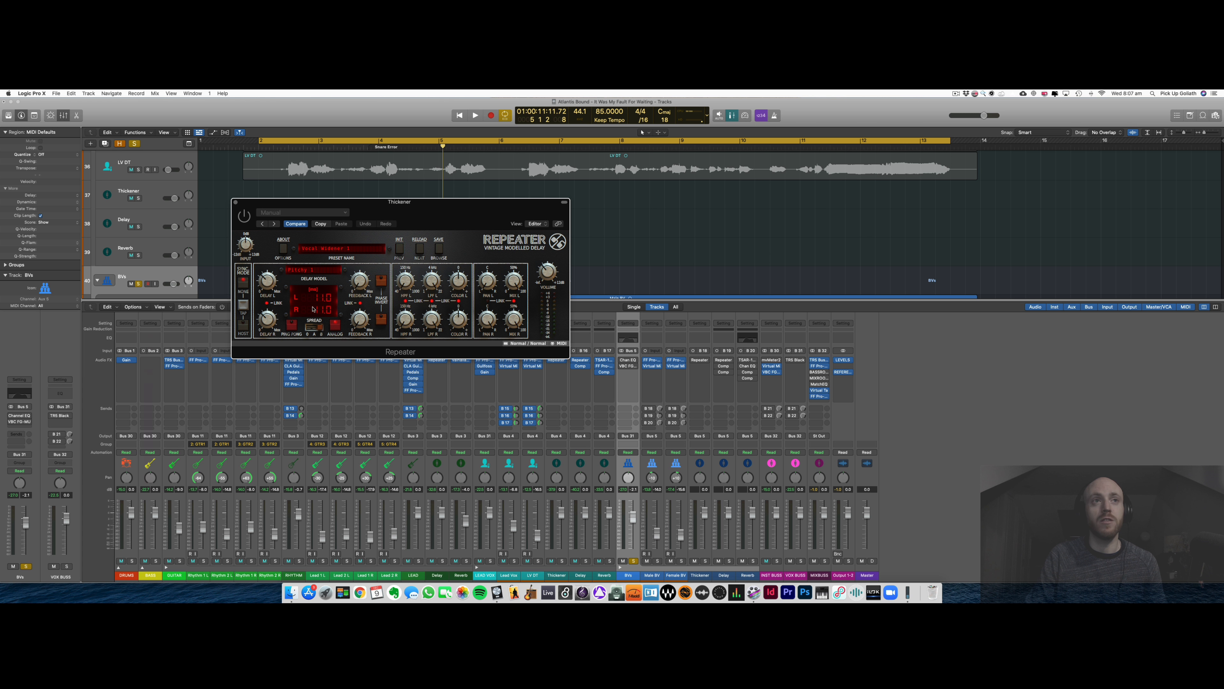
left_click(236, 203)
left_click(723, 360)
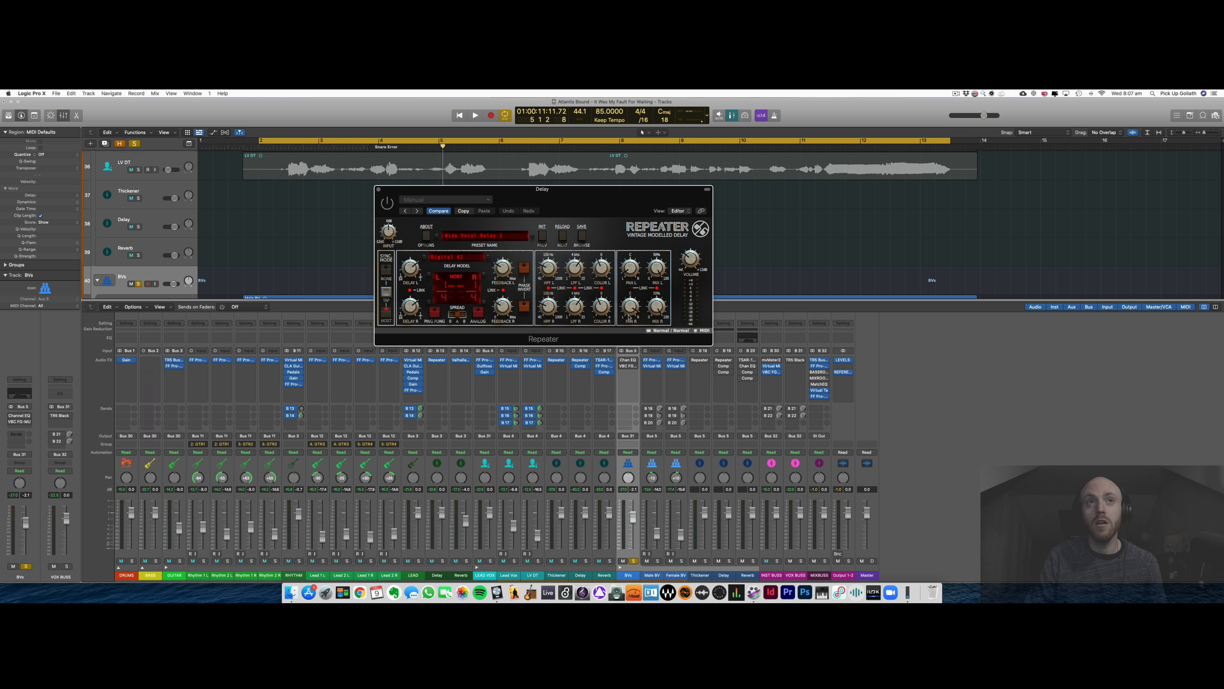
left_click(378, 190)
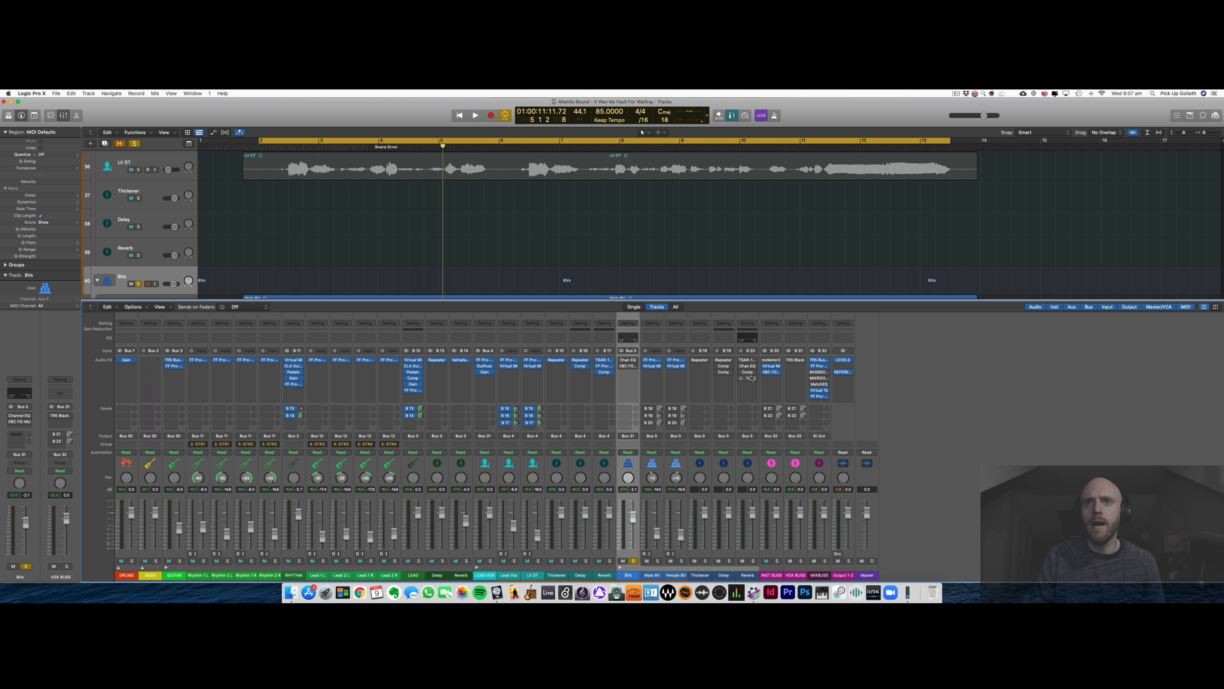
left_click(748, 360)
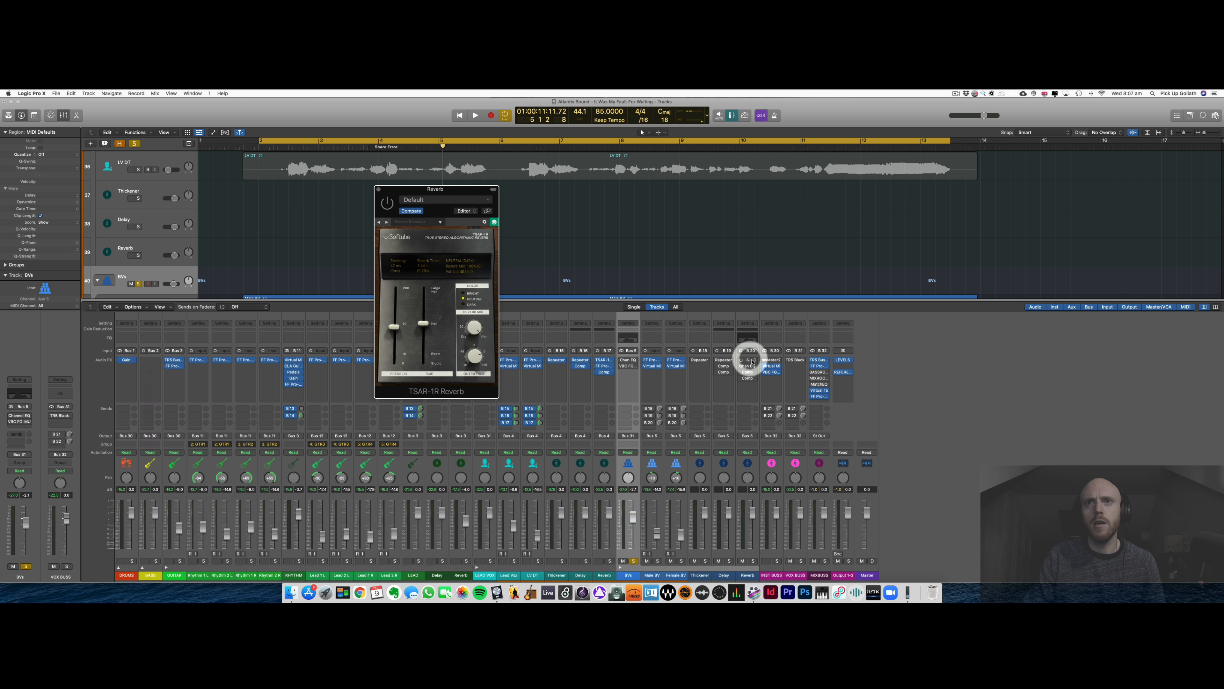
left_click(378, 189)
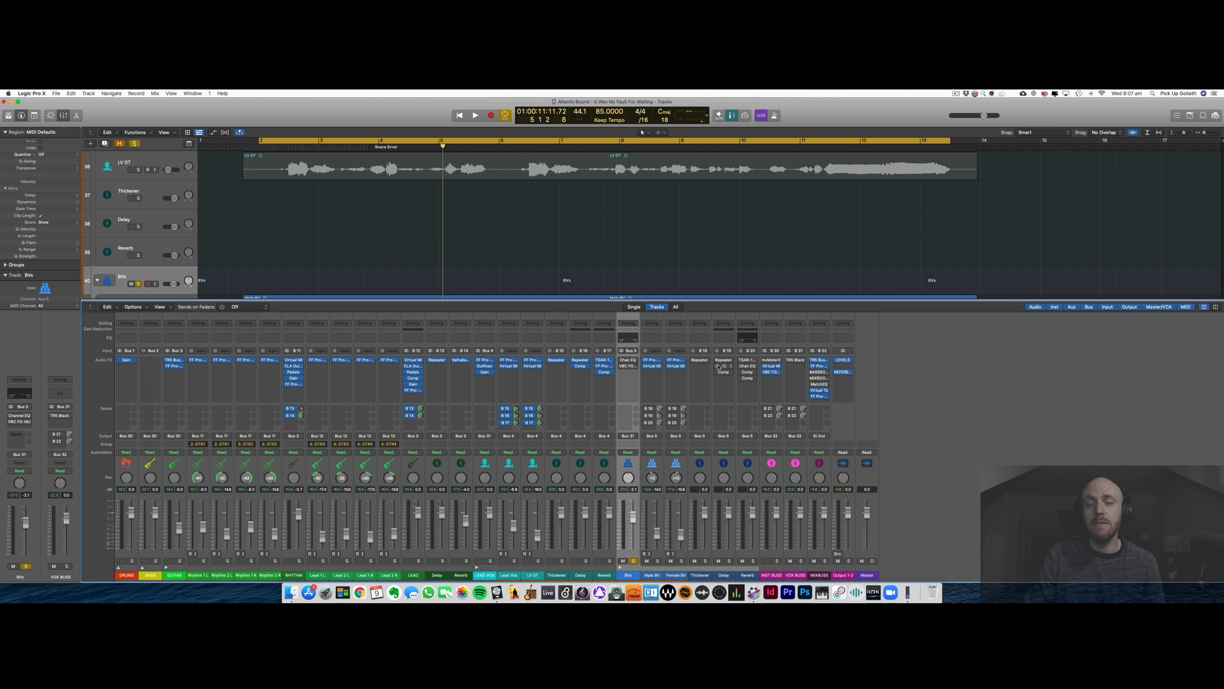
Enable all plug-ins on the backing vocals' Thickener, Delay and Reverb channels.
left_click_drag(717, 362, 739, 379)
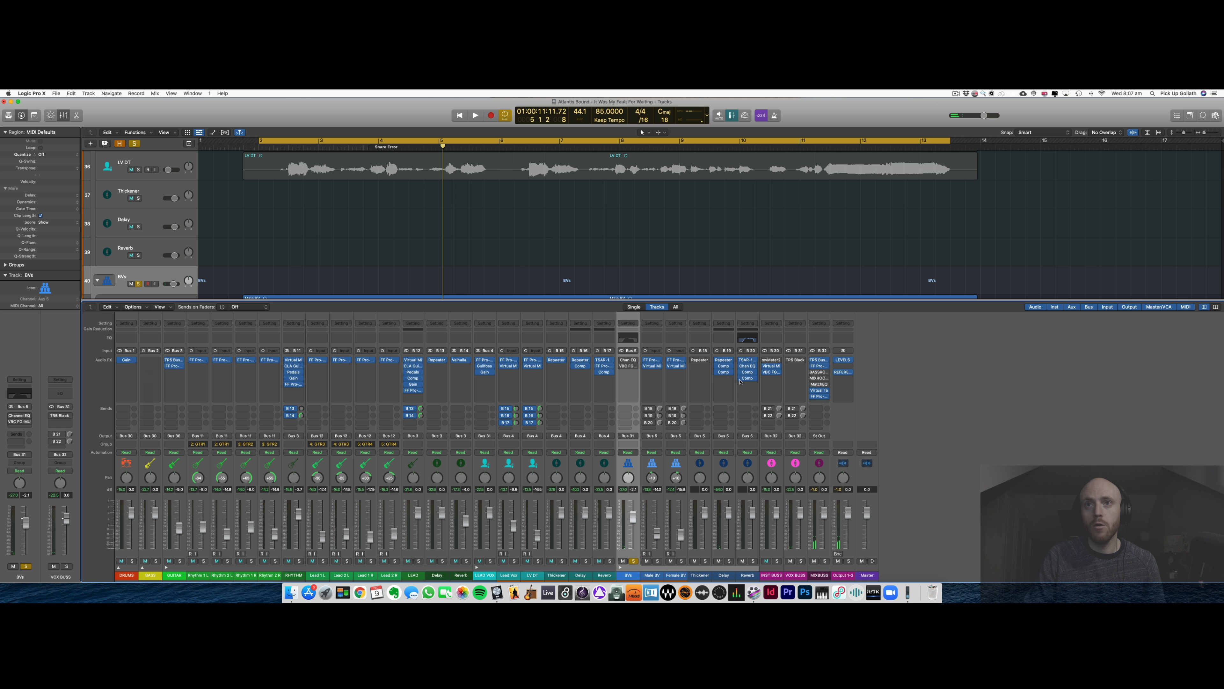
left_click(693, 359)
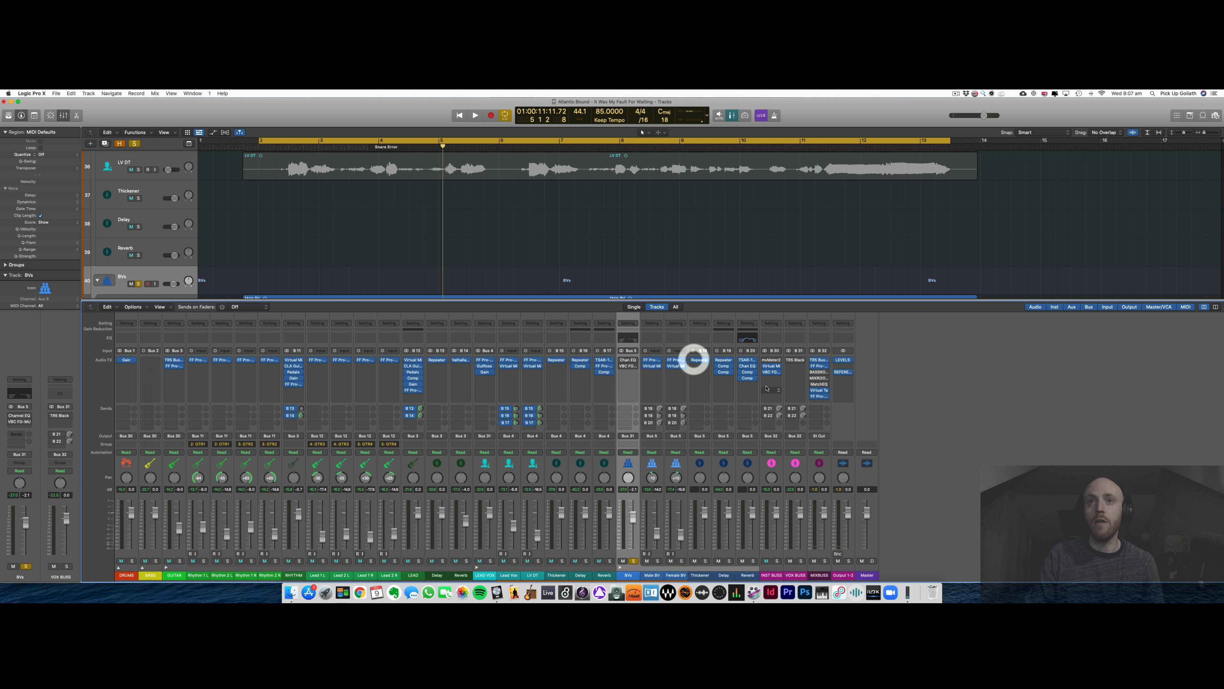
Check the side-chain sources of both compressors on the backing vocals' Delay channel and close their windows.
left_click(725, 366)
left_click_drag(577, 202, 420, 201)
left_click(558, 196)
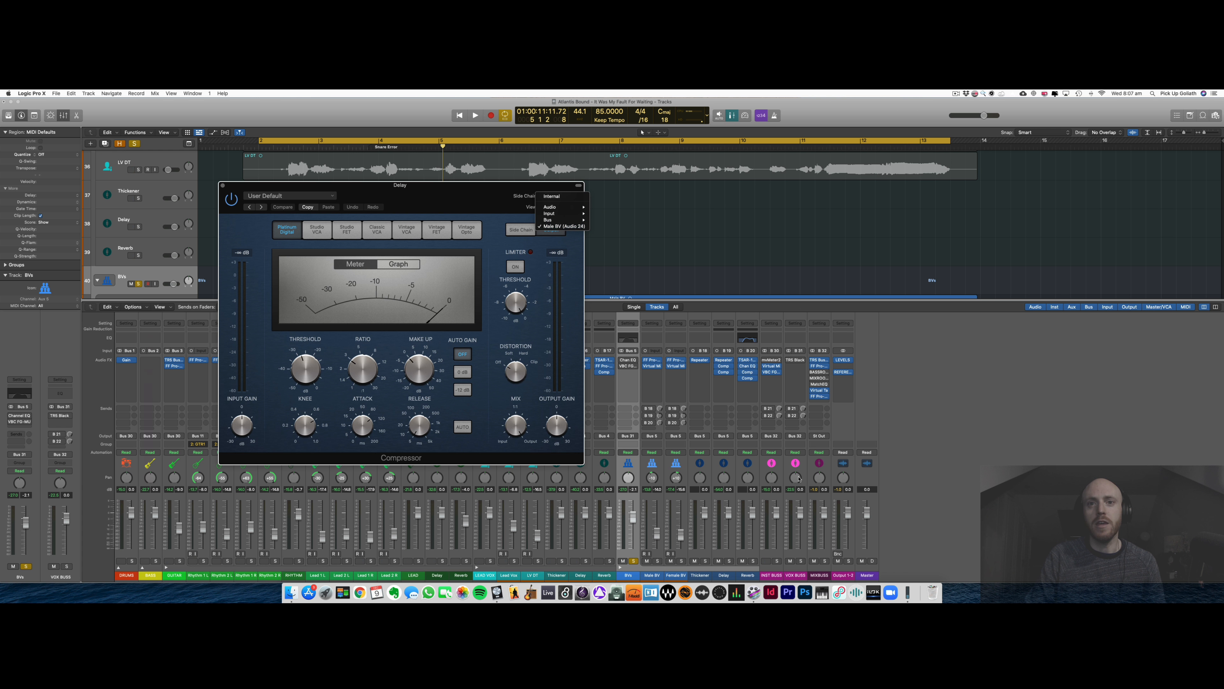
left_click(723, 373)
left_click(723, 372)
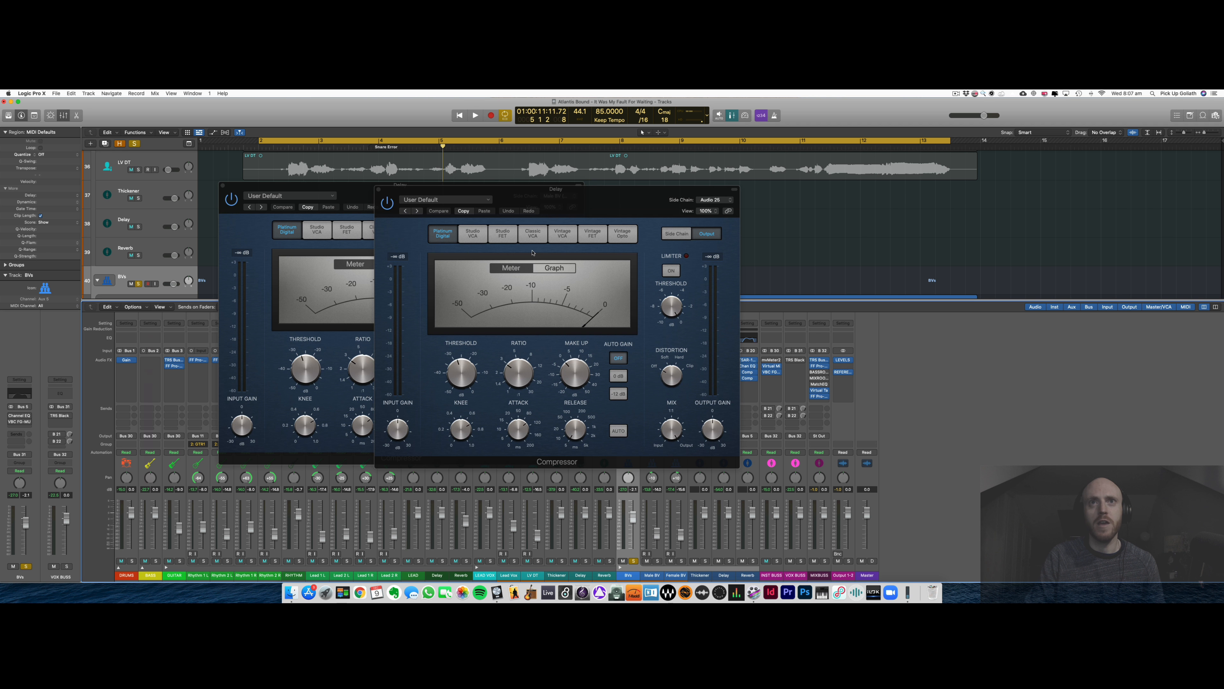
left_click(711, 200)
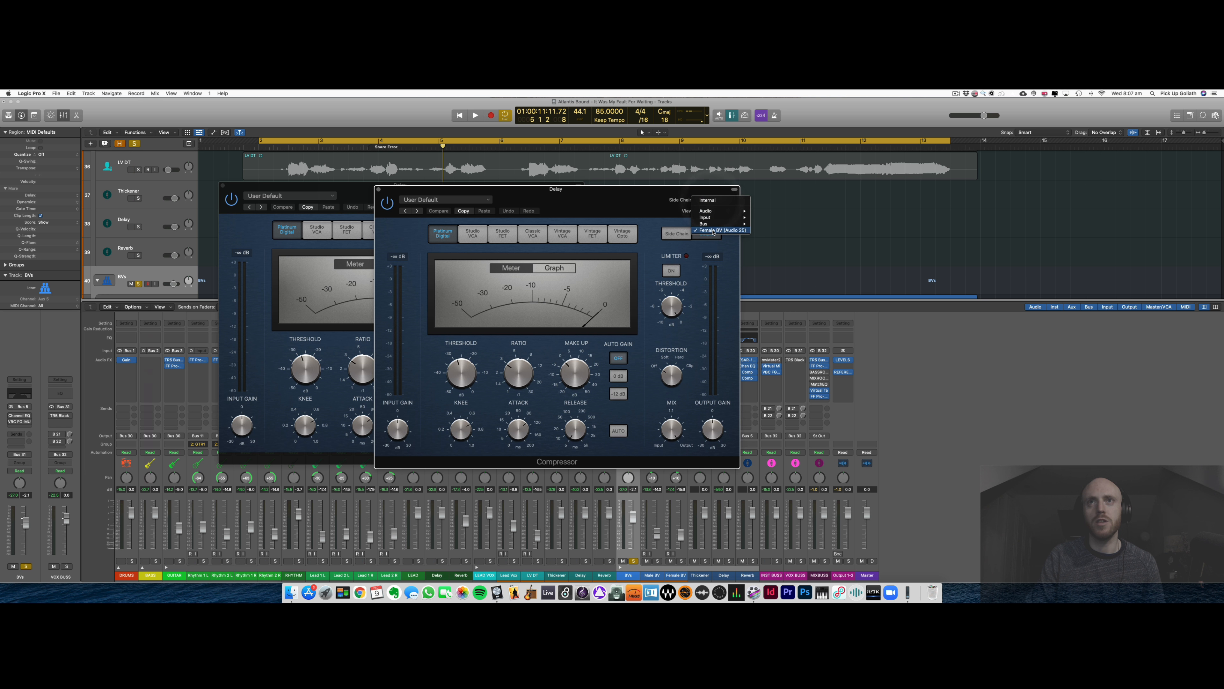
left_click(379, 190)
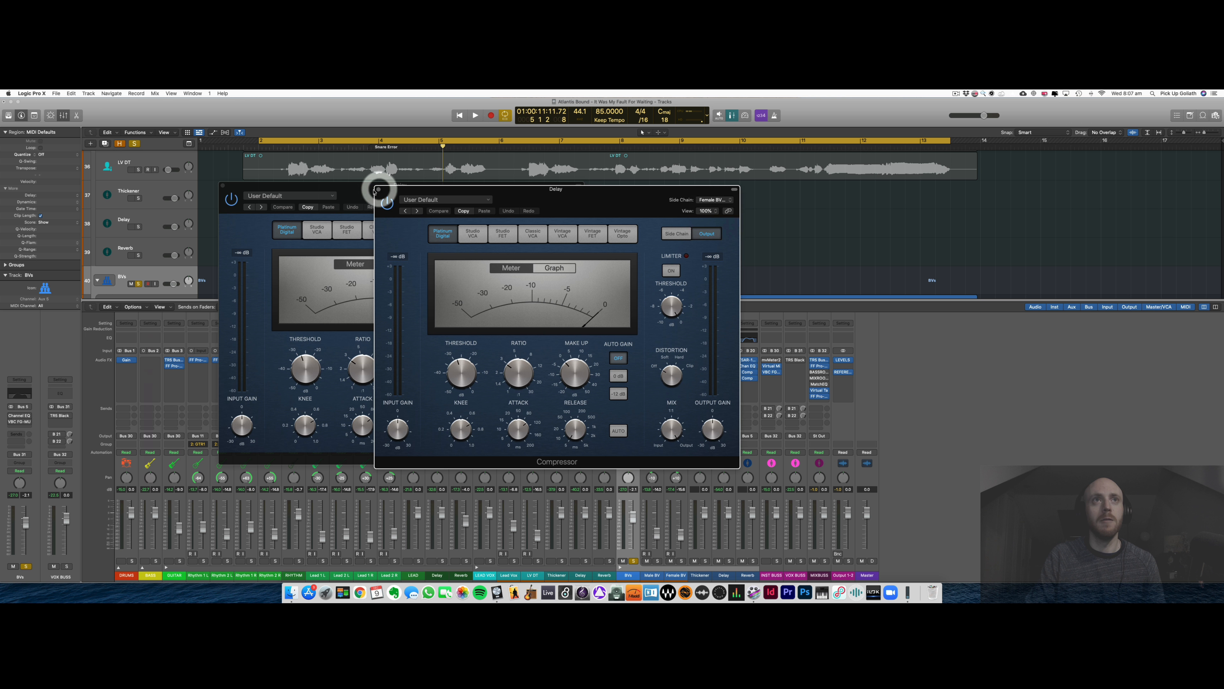
left_click(378, 189)
left_click(224, 186)
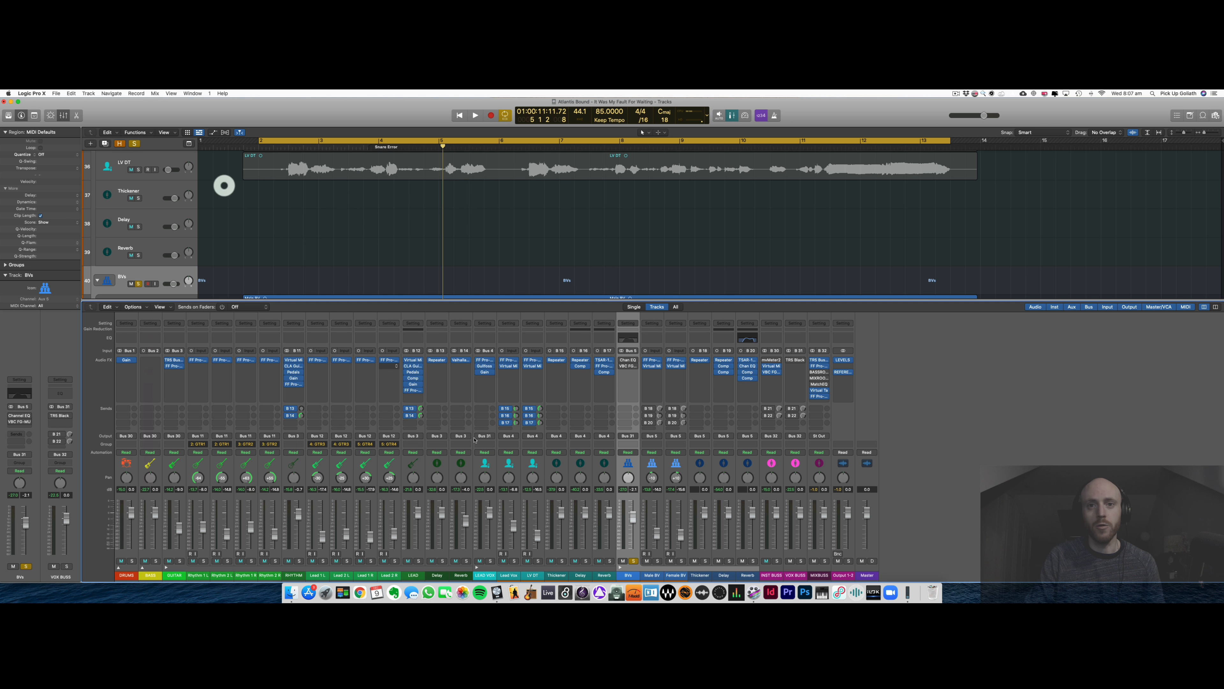
Bring the backing vocal tracks into view and enable all effect sends on the Male BV and Female BV channels.
scroll(521, 258, "down", 1)
scroll(521, 258, "down", 8)
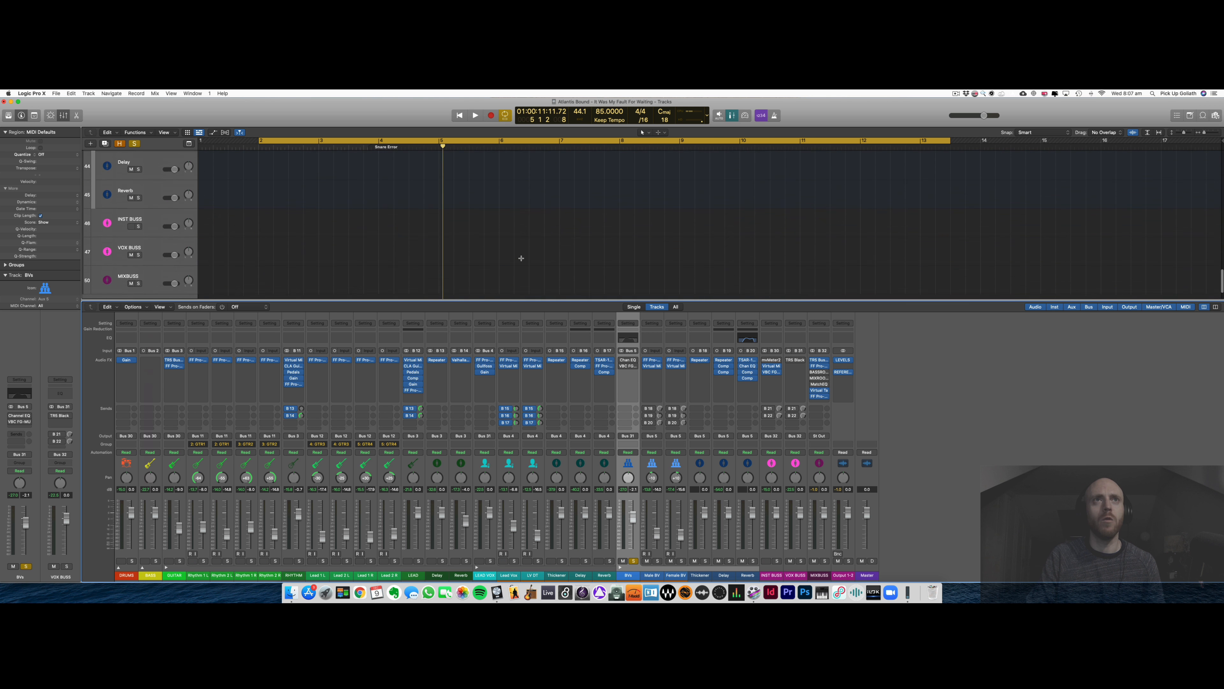
scroll(519, 260, "up", 5)
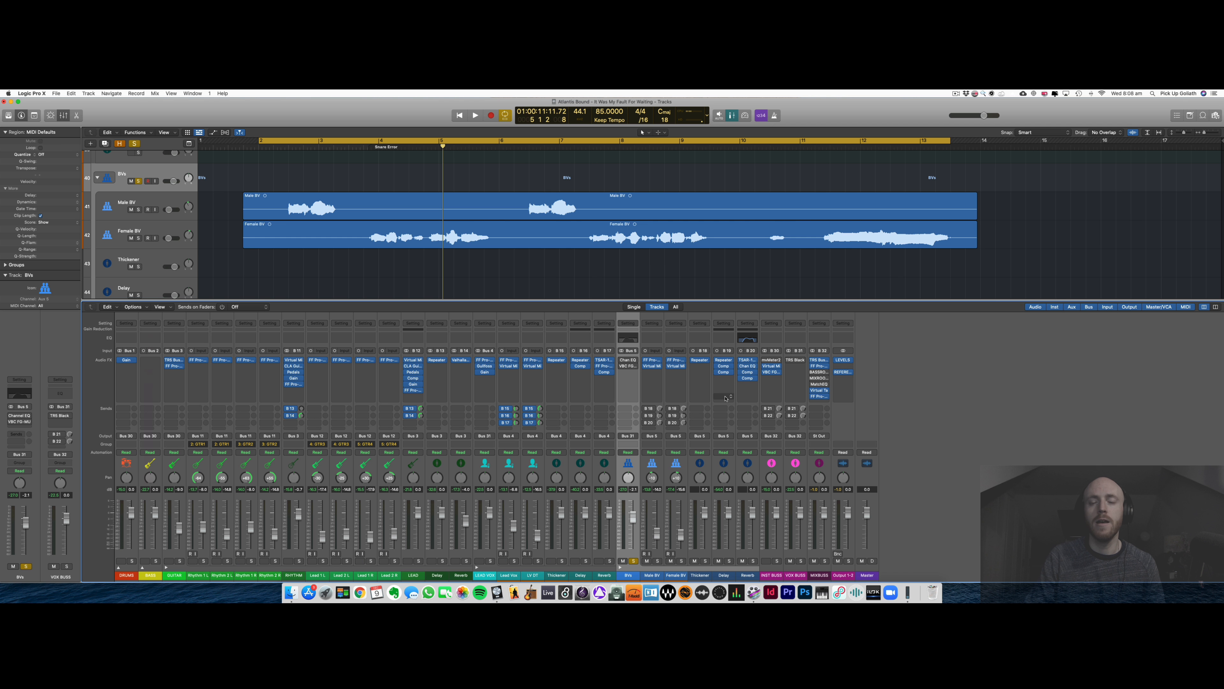
mouse_move(642, 425)
left_mouse_down()
mouse_move(668, 411)
mouse_move(666, 429)
left_mouse_up()
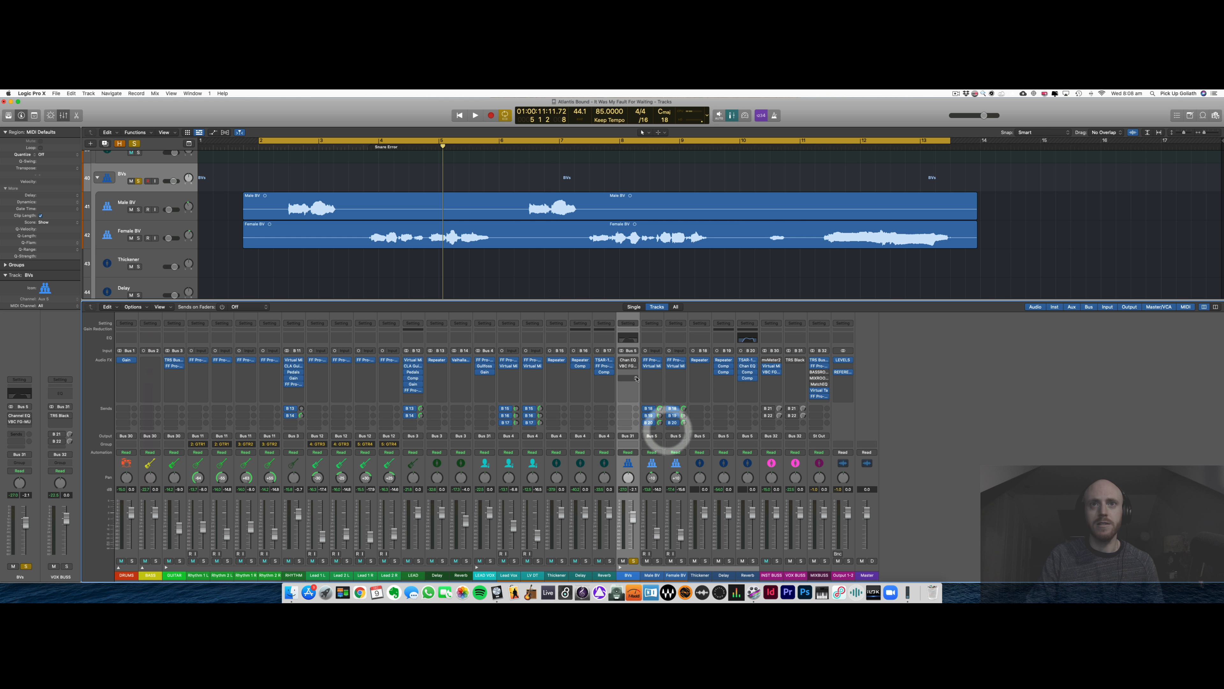
left_click(636, 461)
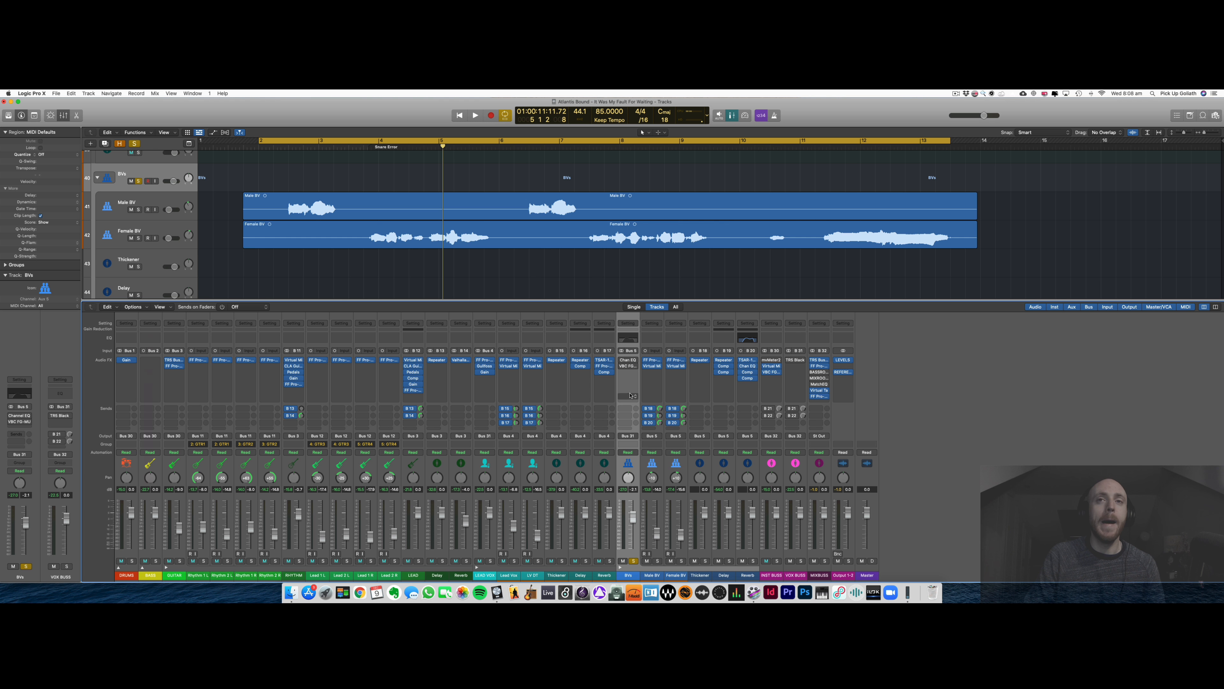
Open Channel EQ on the BVs bus, move its window over the mixer and enable the equalizer during soloed playback.
left_click(627, 361)
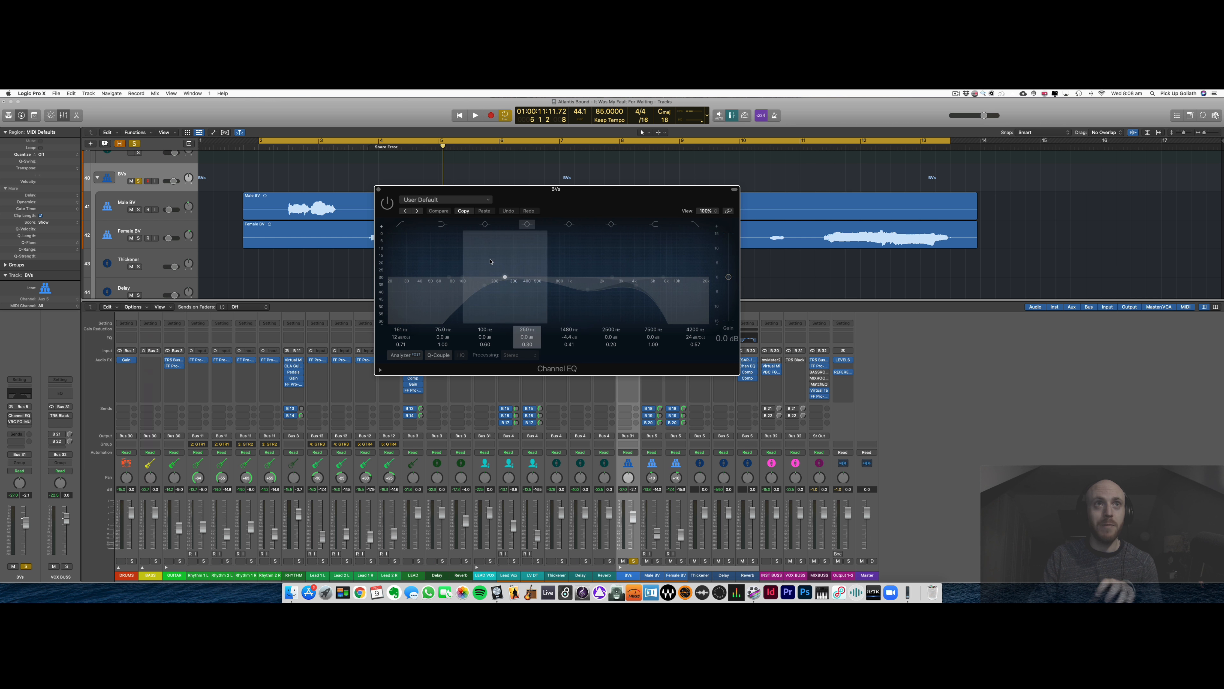
left_click_drag(400, 191, 325, 244)
left_click(358, 240)
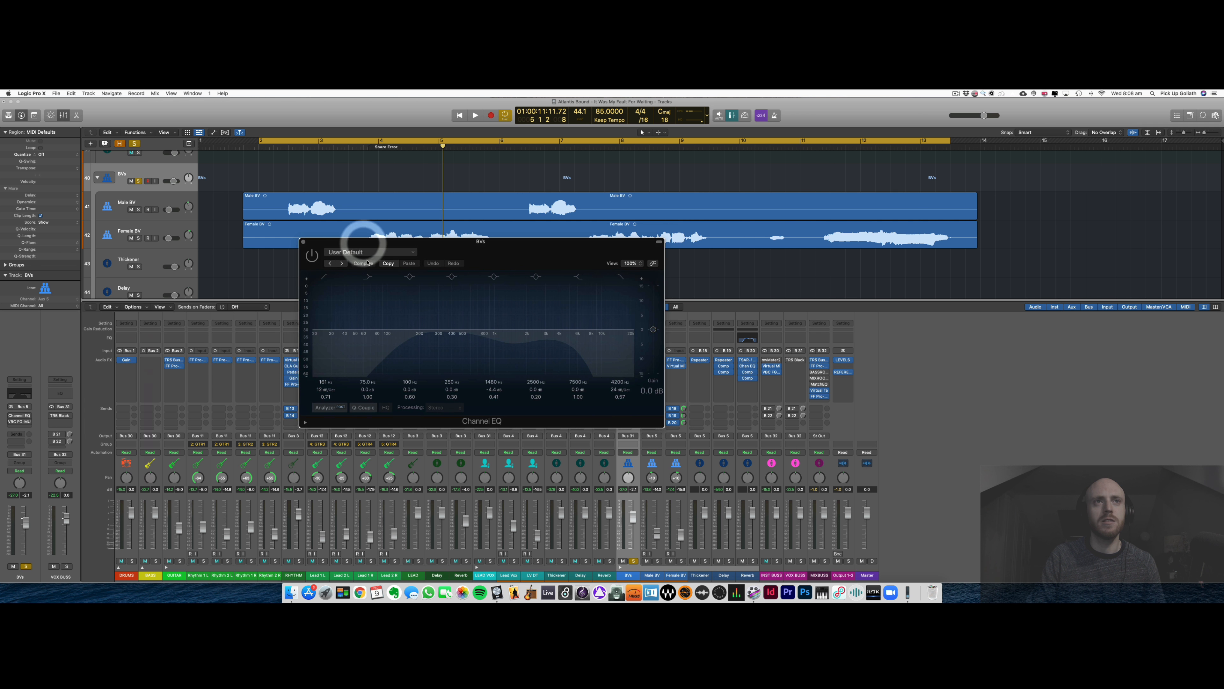
key("space")
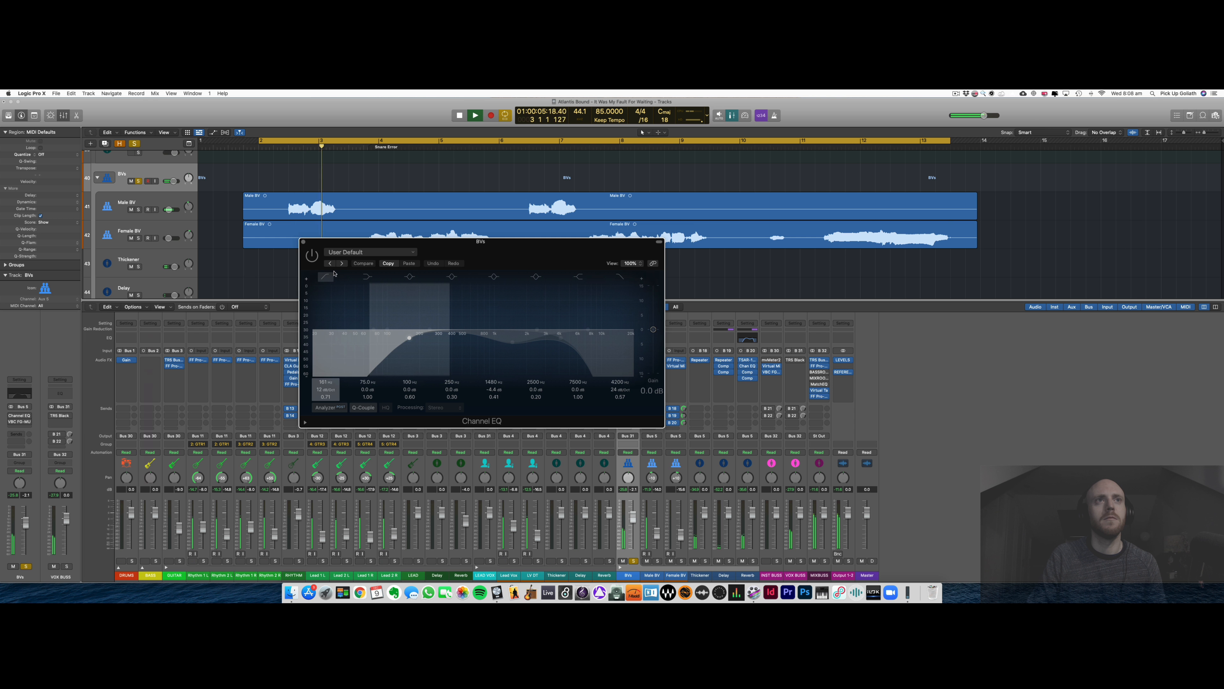
left_click(311, 256)
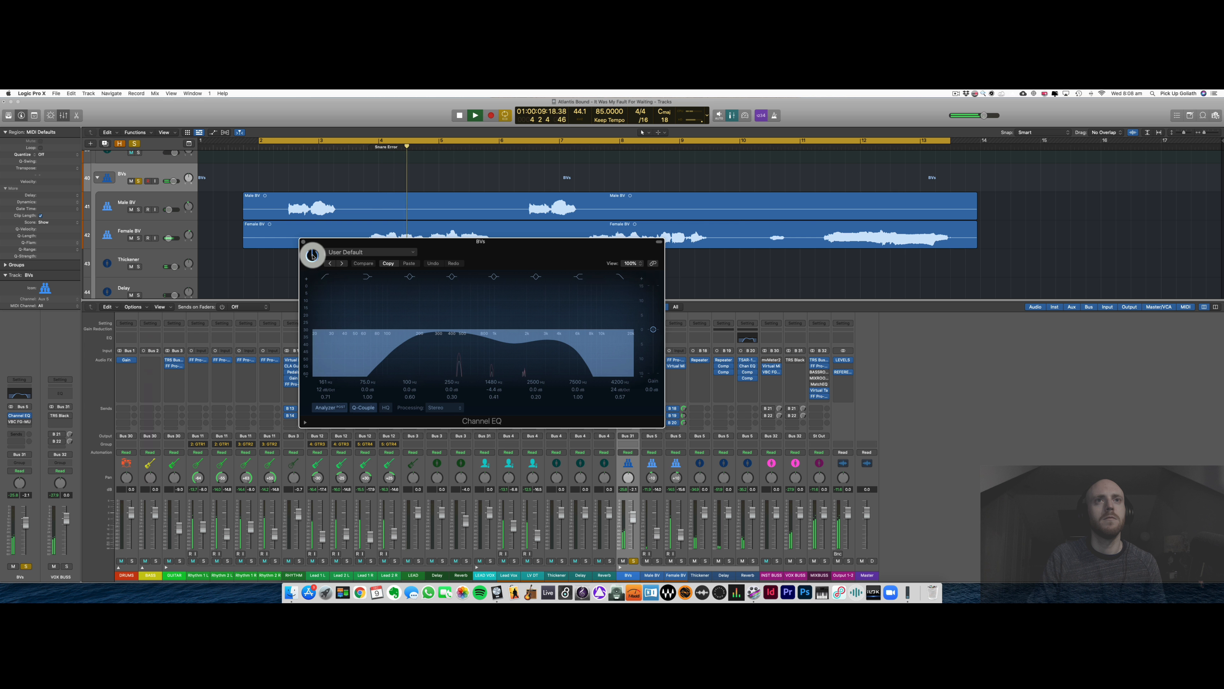
Solo the LEAD VOX bus alongside the BVs bus, bypass the BVs Channel EQ and start playback.
left_click_drag(332, 242, 308, 238)
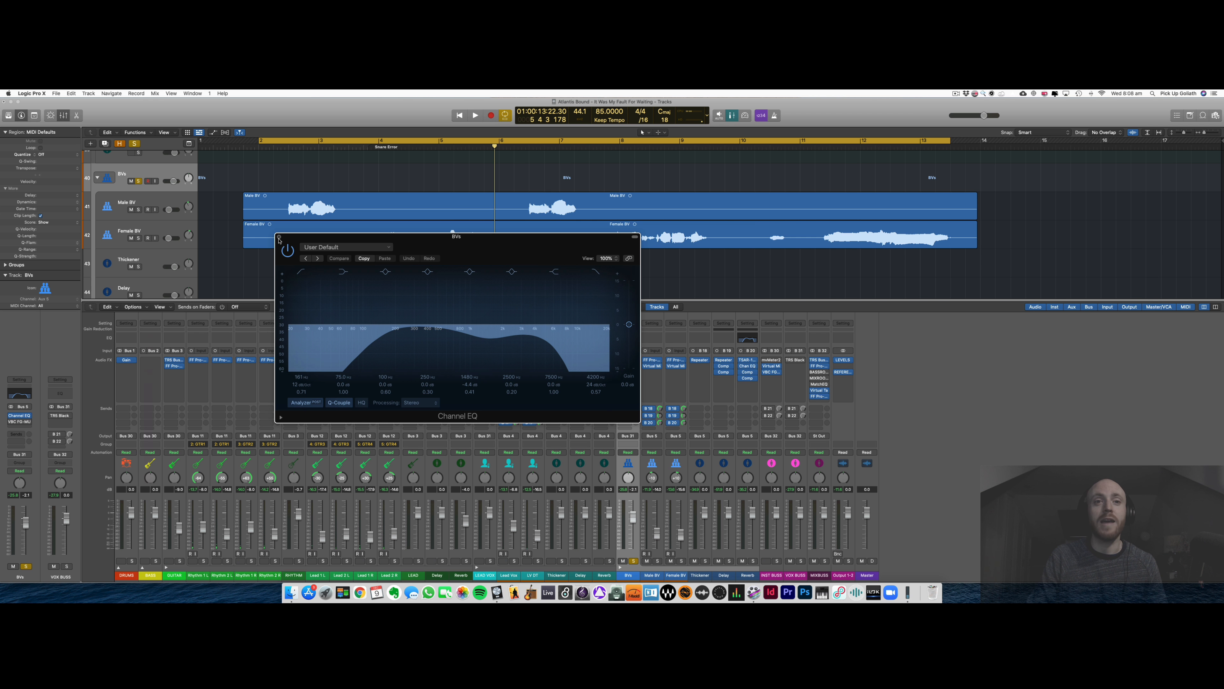
left_click(491, 560)
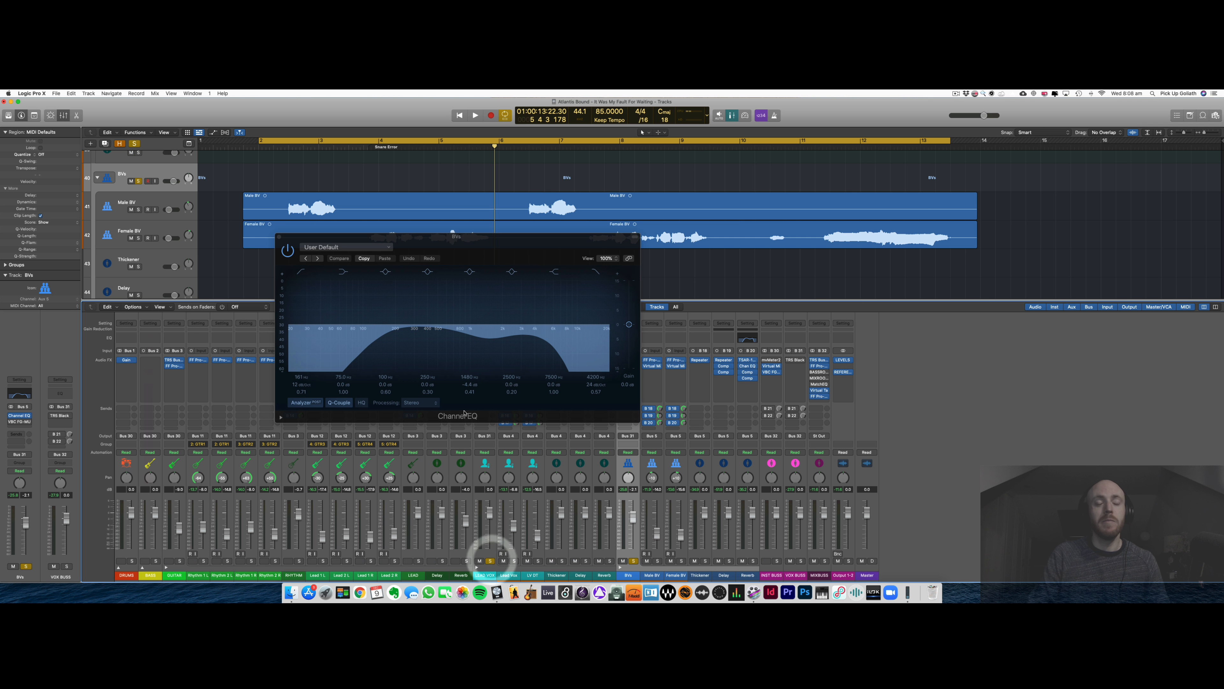
left_click(288, 250)
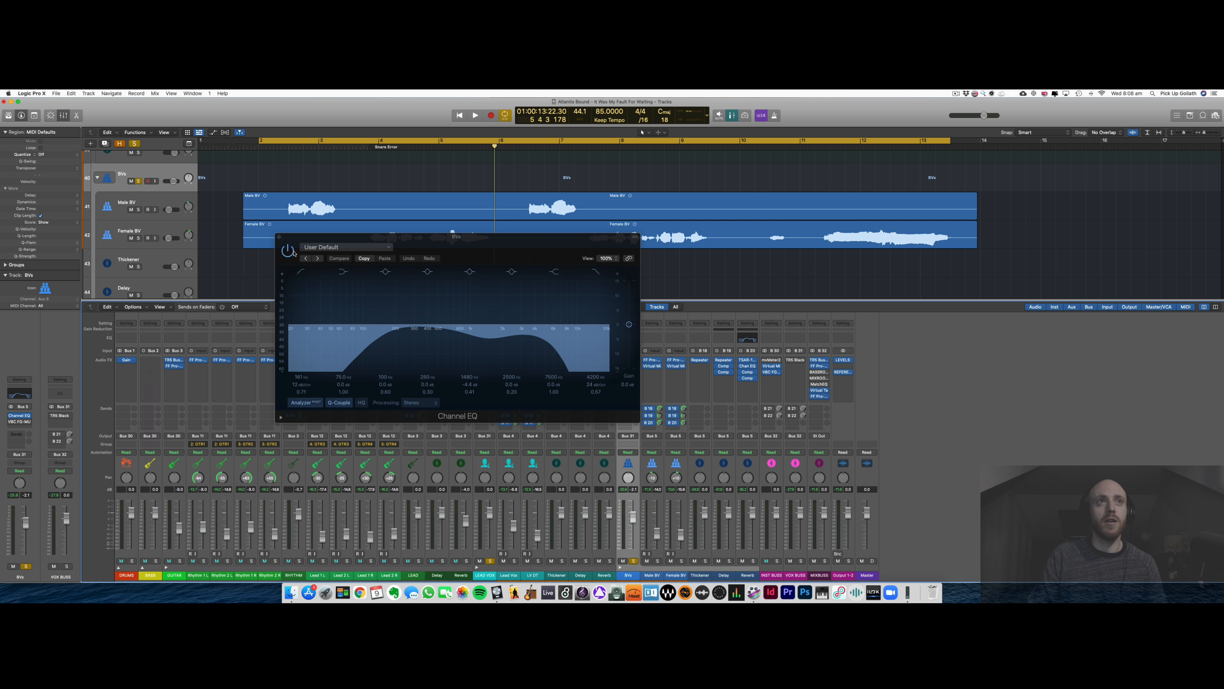
left_click(288, 251)
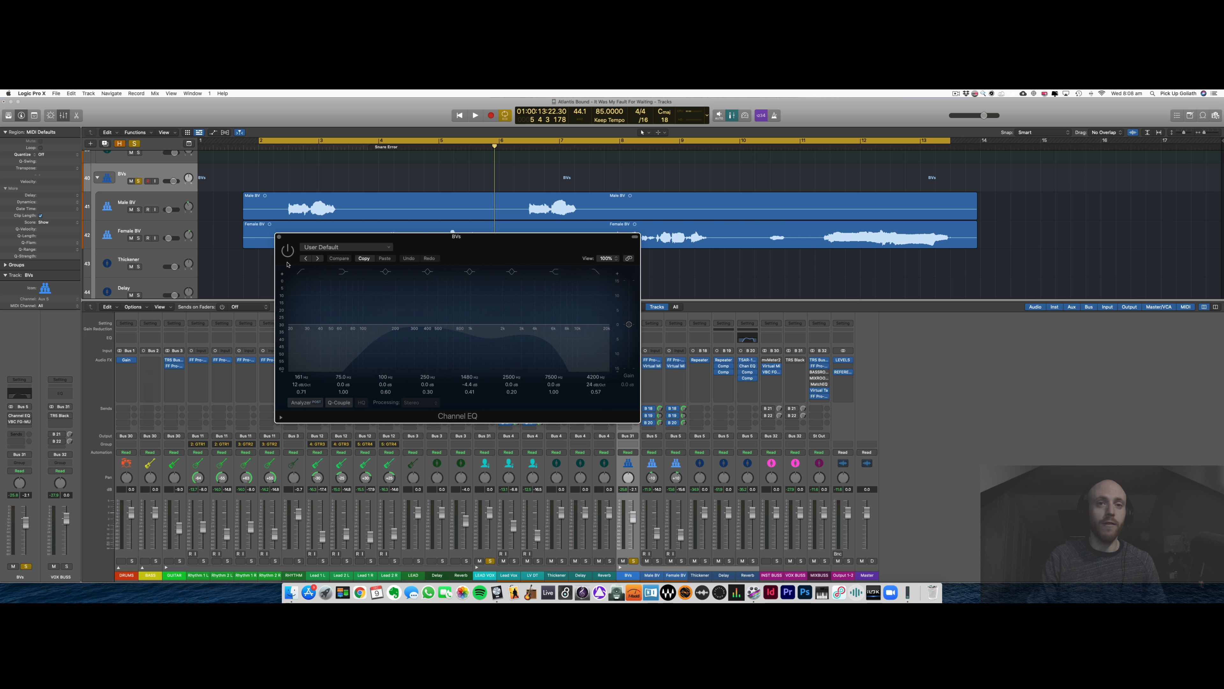
left_click(288, 251)
key("space")
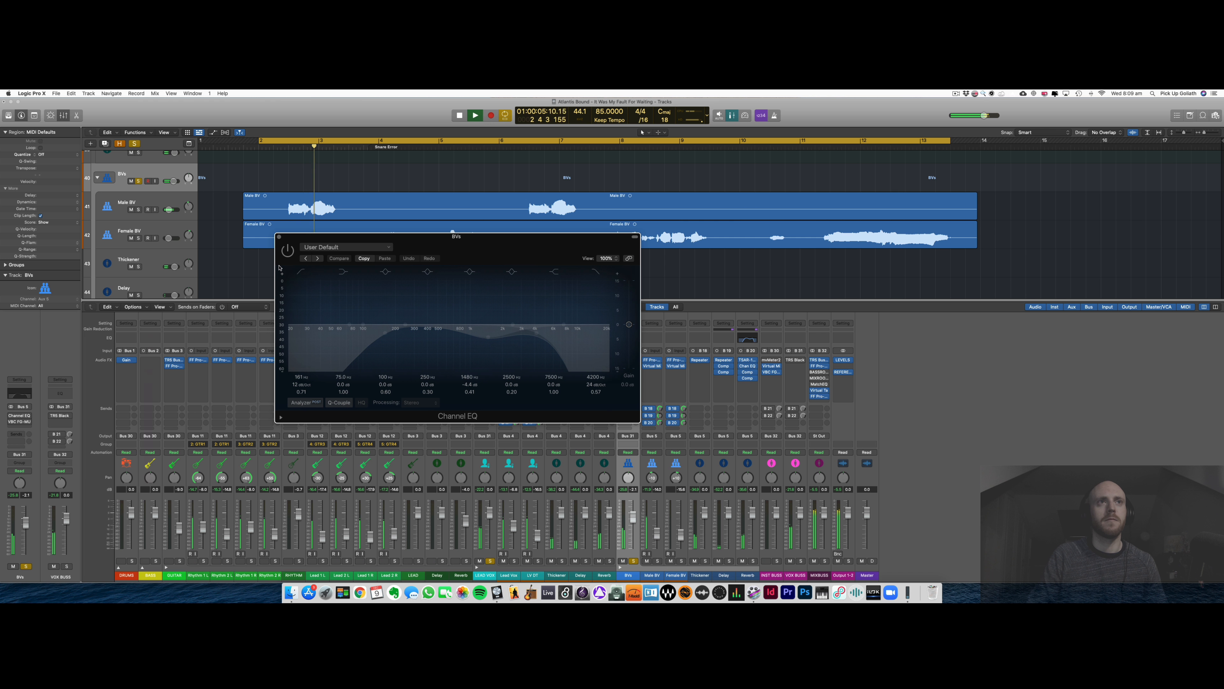
Compare the BVs Channel EQ on and off during playback, leave it enabled and close its window.
left_click(287, 251)
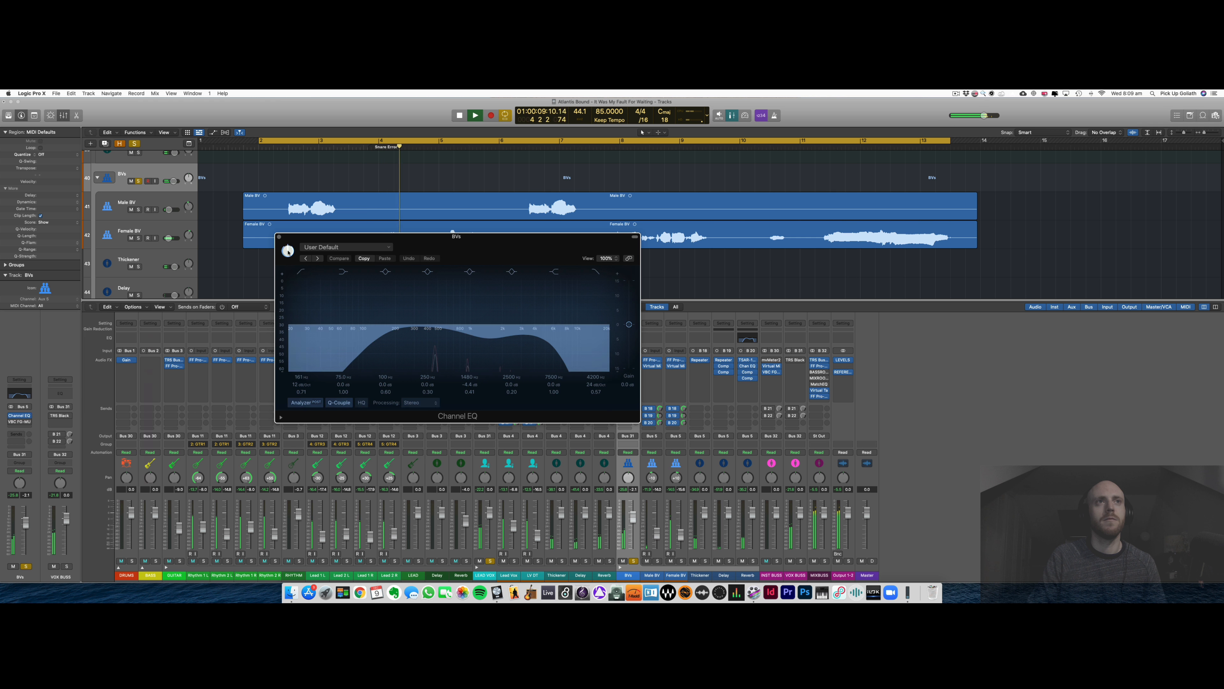
left_click(288, 251)
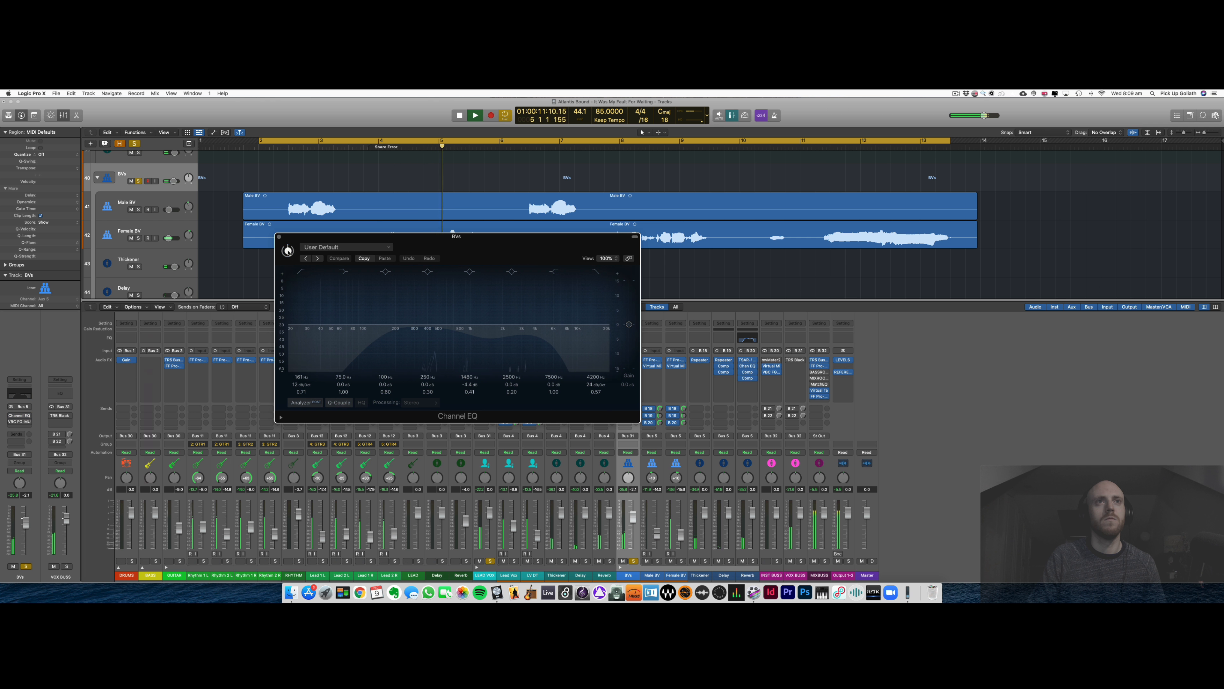
left_click(288, 251)
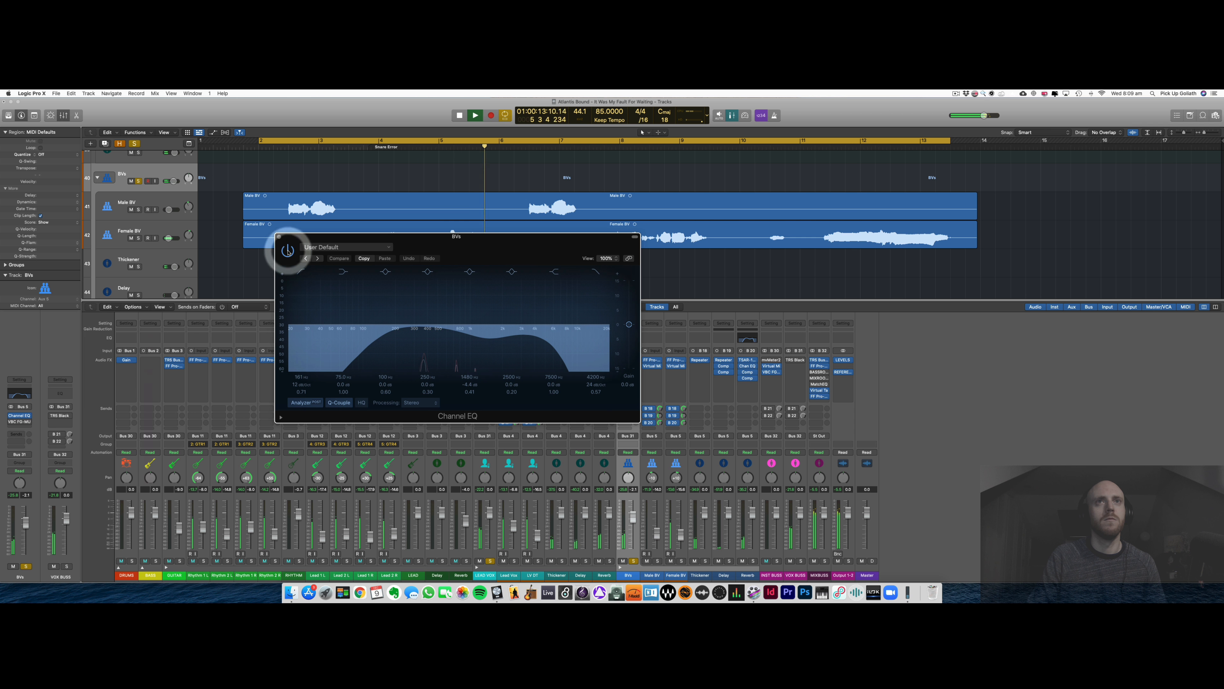
left_click(288, 251)
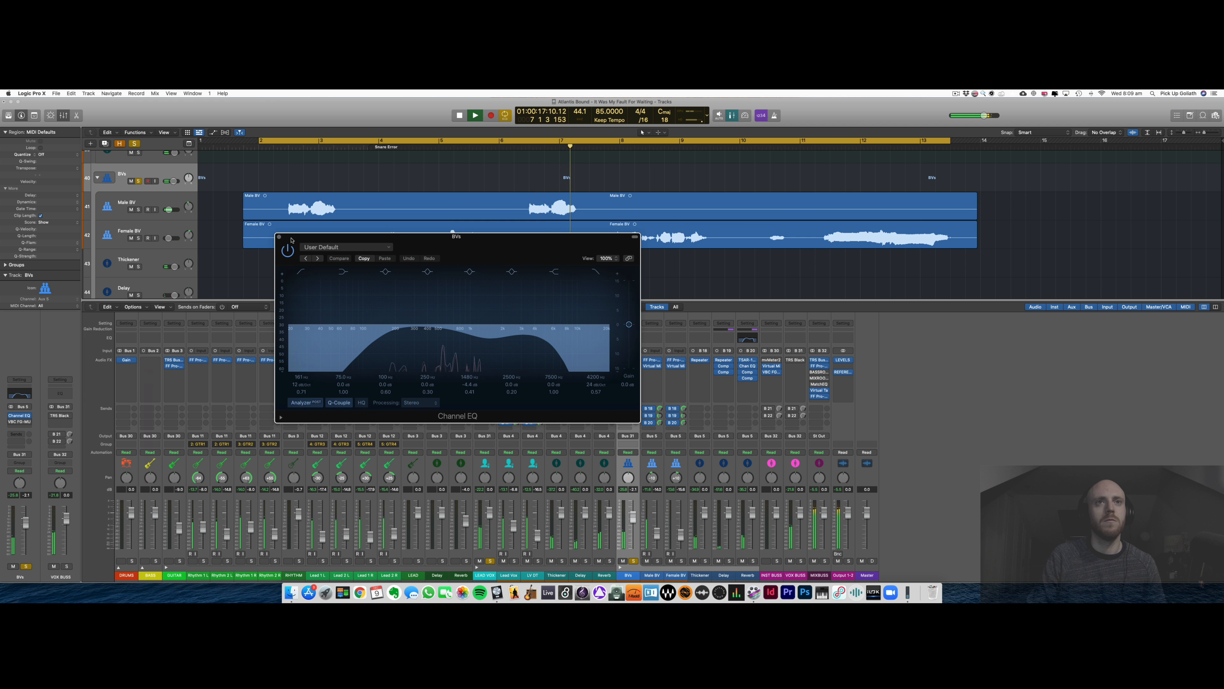
left_click_drag(290, 239, 292, 258)
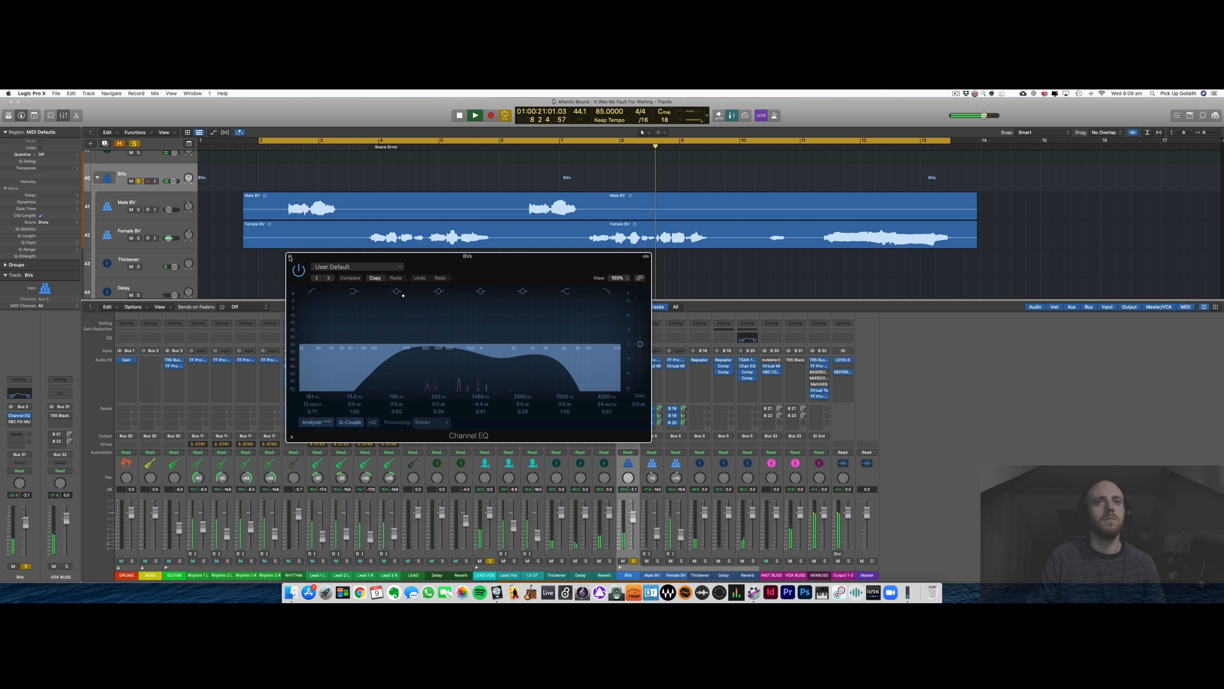
key("space")
left_click(289, 257)
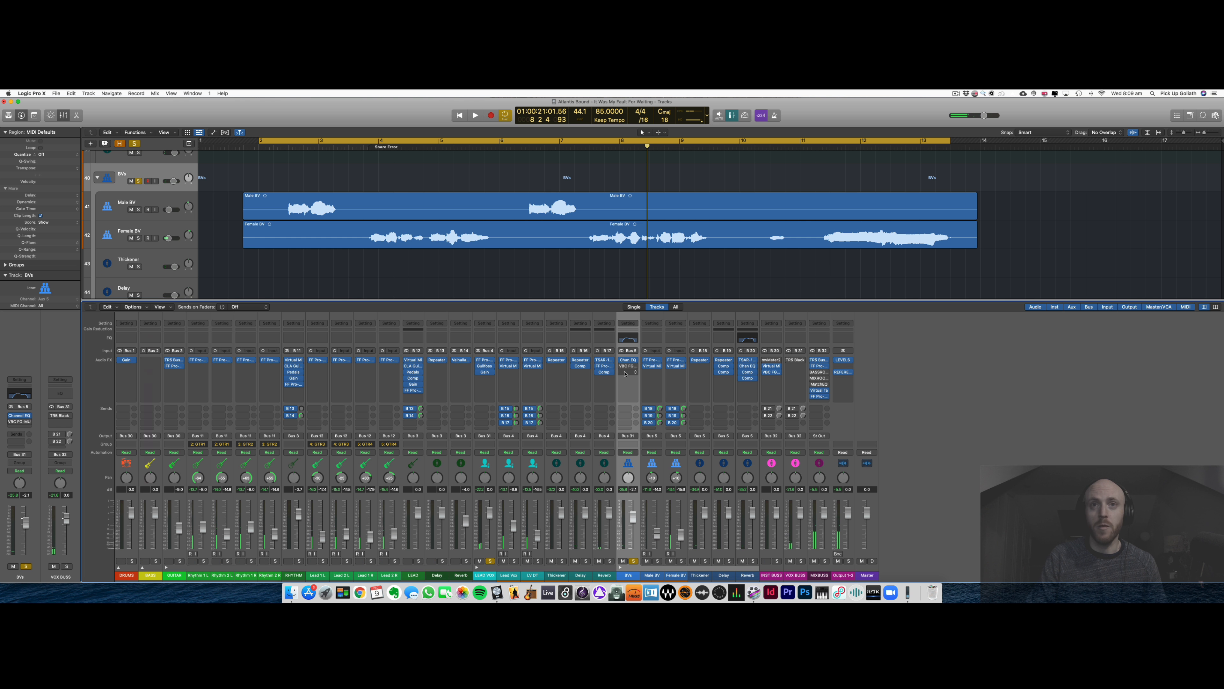
Open the VBC FG-MU compressor on the BVs bus, enable it during playback and close its window.
mouse_move(630, 368)
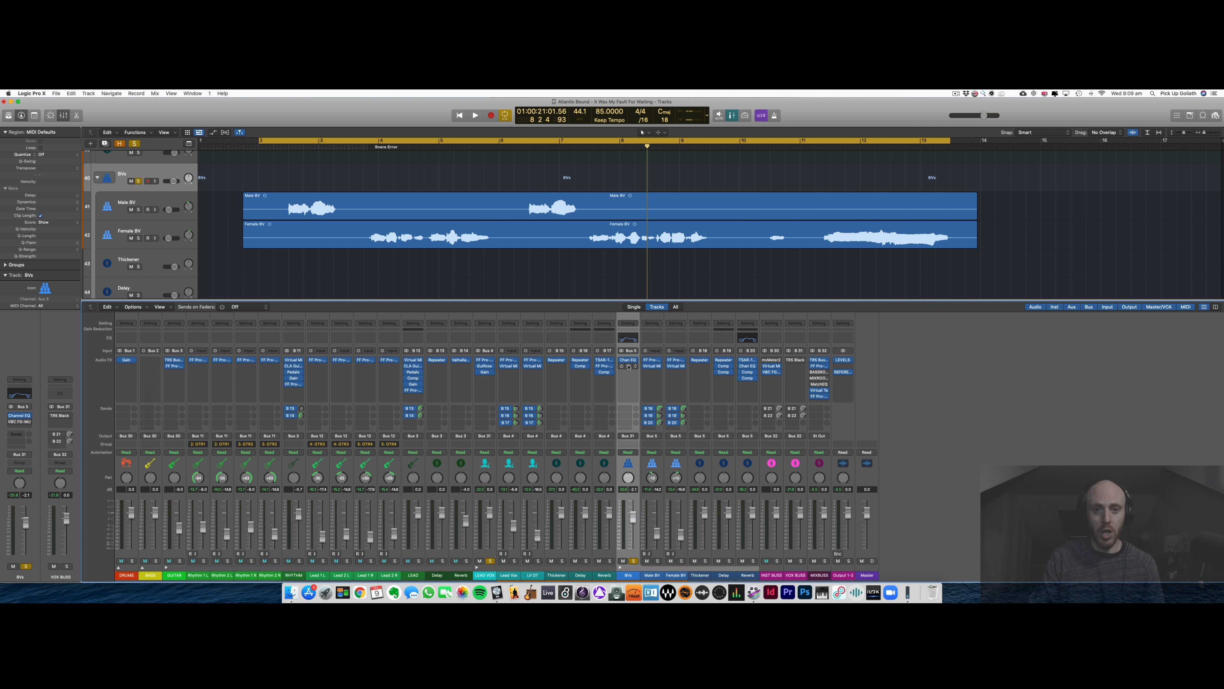
left_click(628, 368)
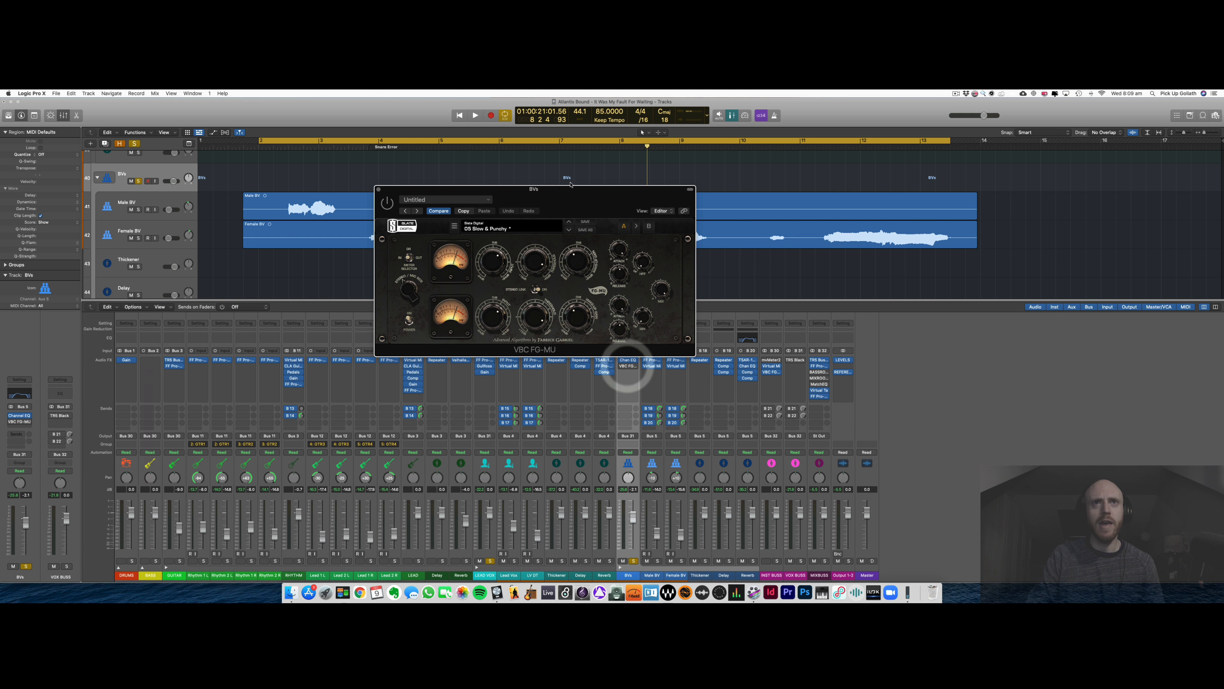
left_click_drag(561, 195, 560, 300)
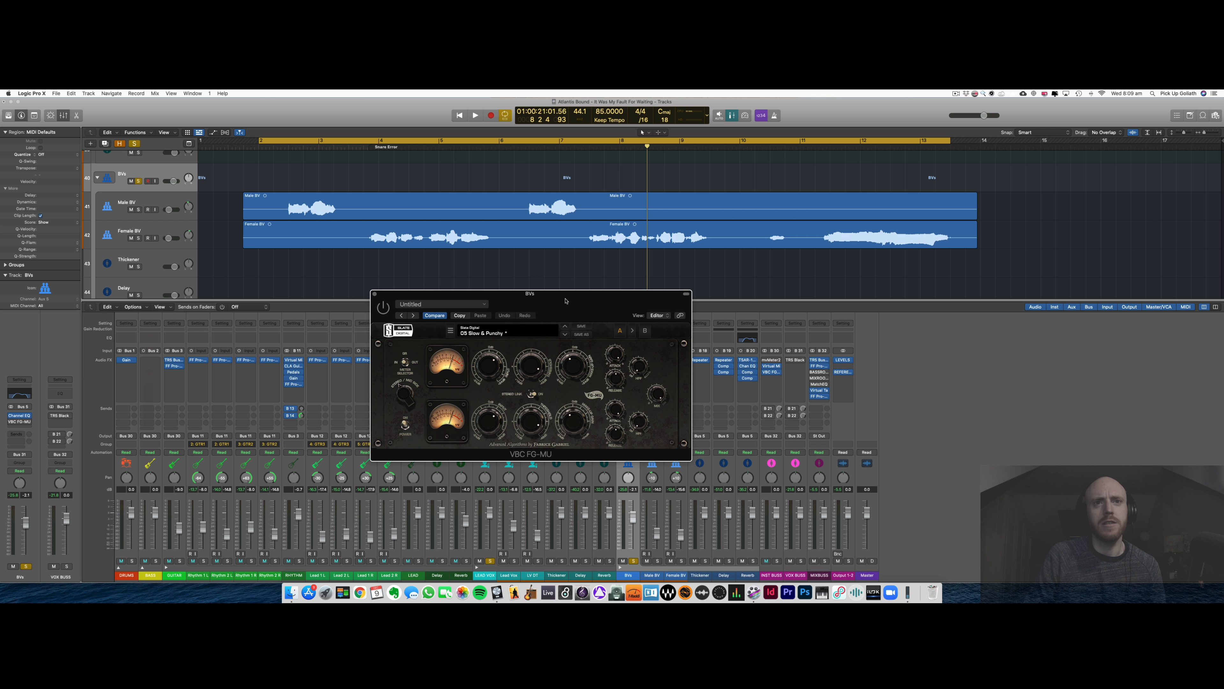
left_click_drag(565, 300, 565, 301)
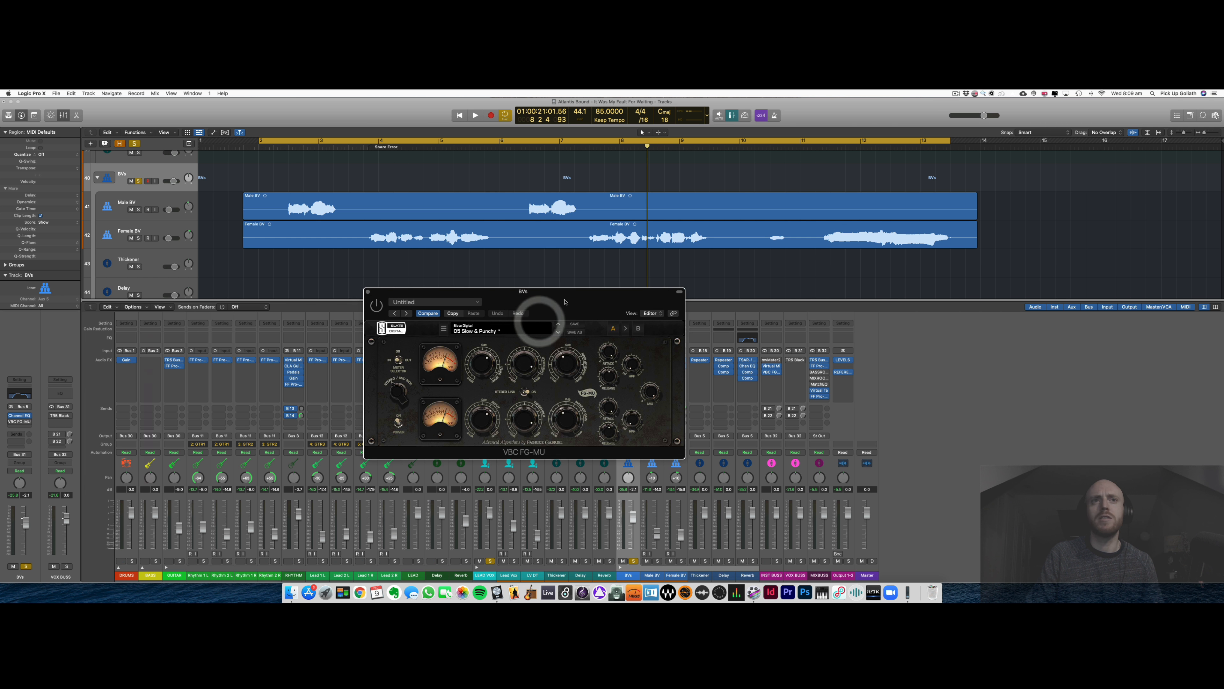
key("space")
left_click(376, 307)
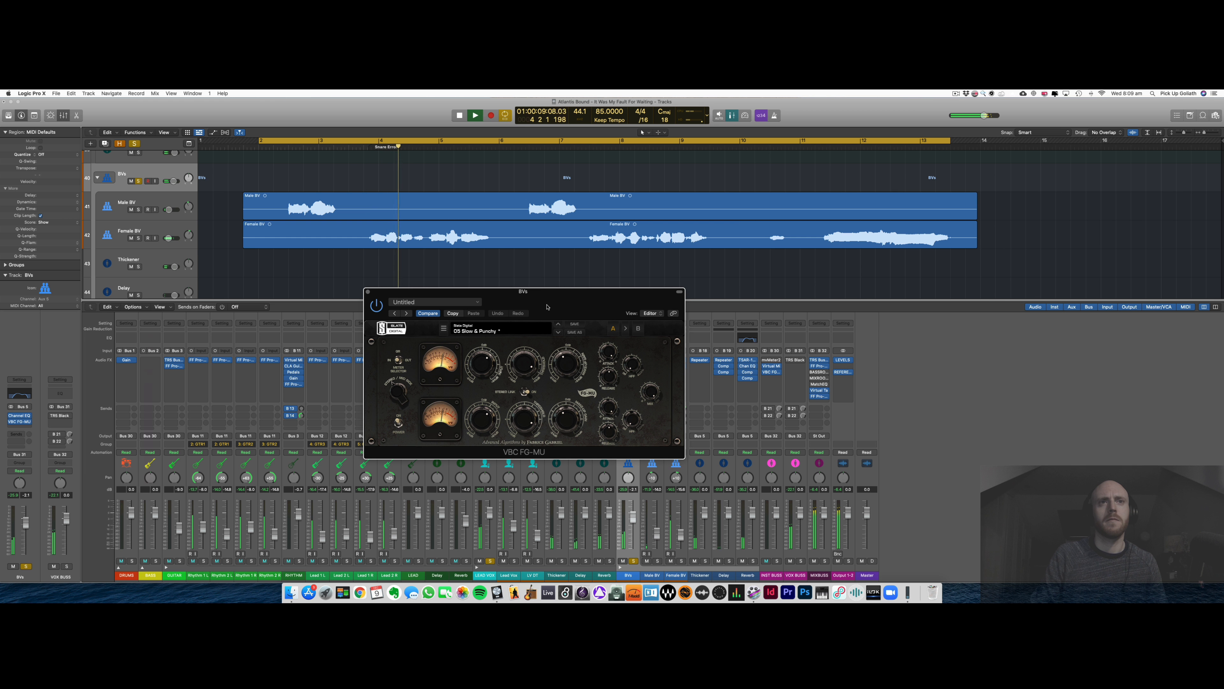
left_click_drag(547, 306, 541, 299)
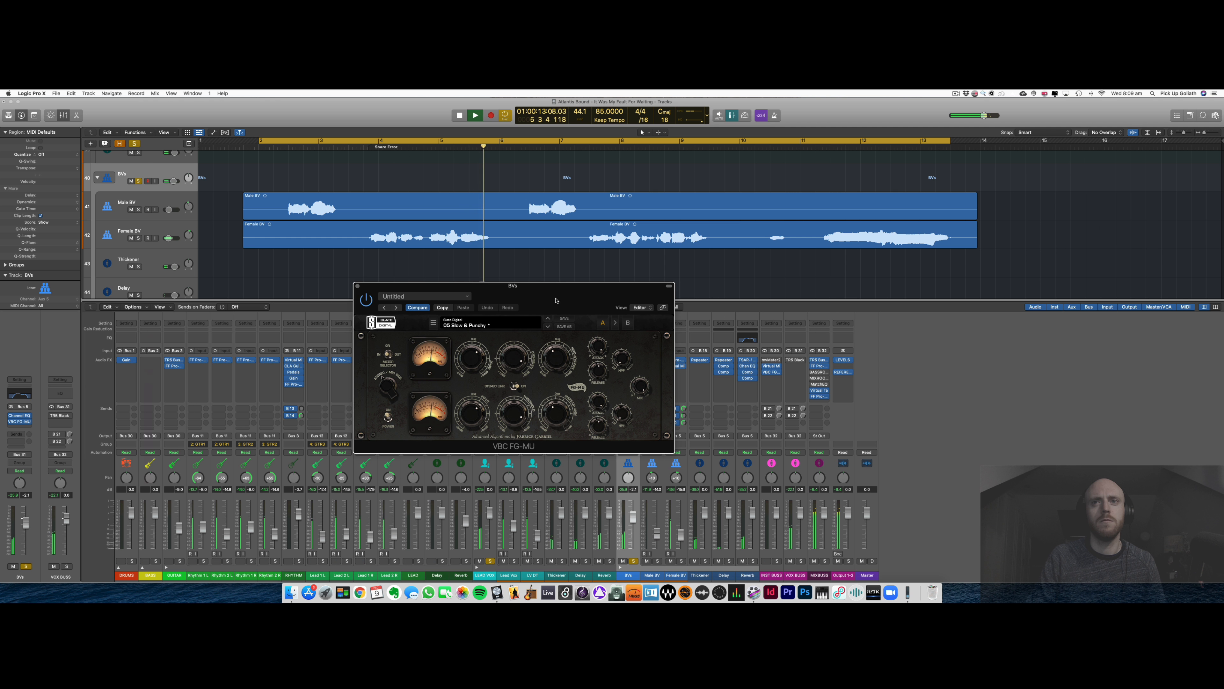
key("space")
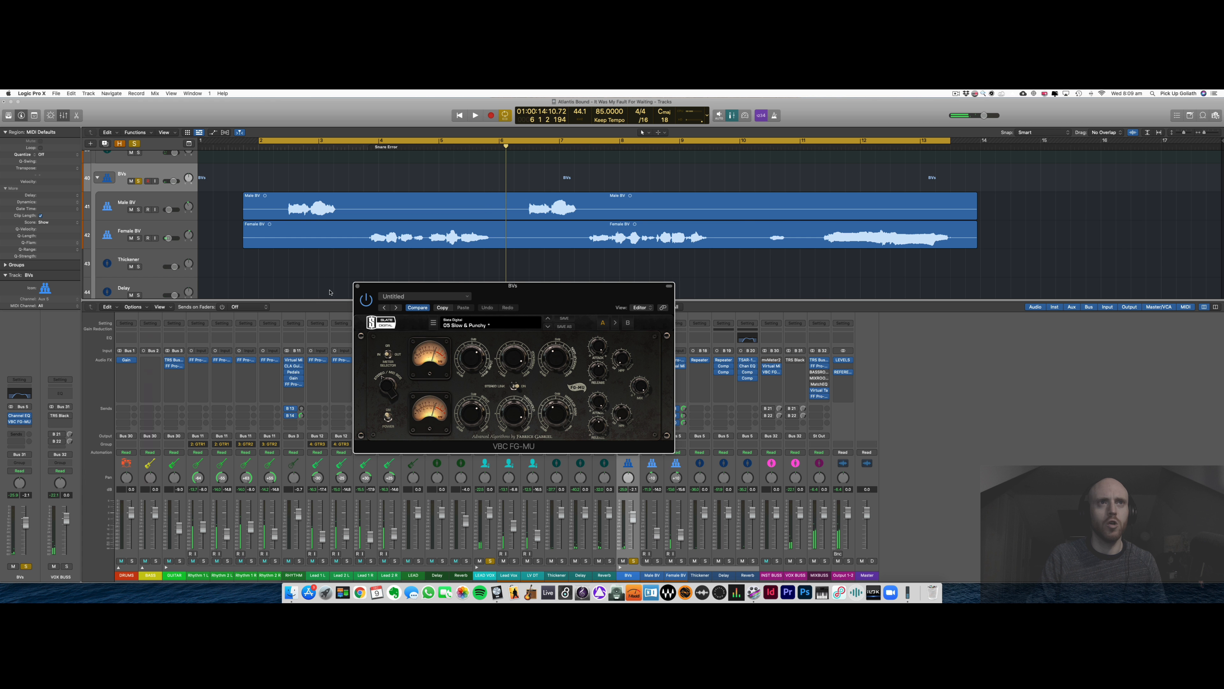
left_click(357, 286)
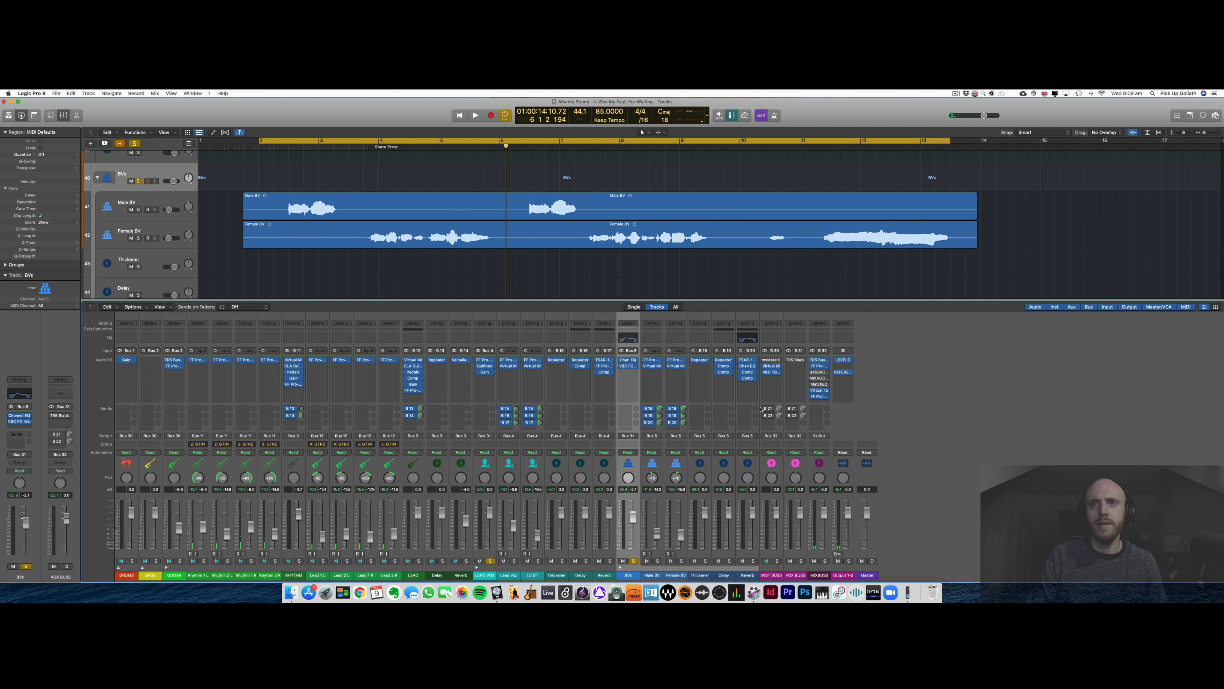
Open the TR5 Black 76 limiter on the VOX BUSS, enable it and start playback of the soloed vocals.
left_click(797, 361)
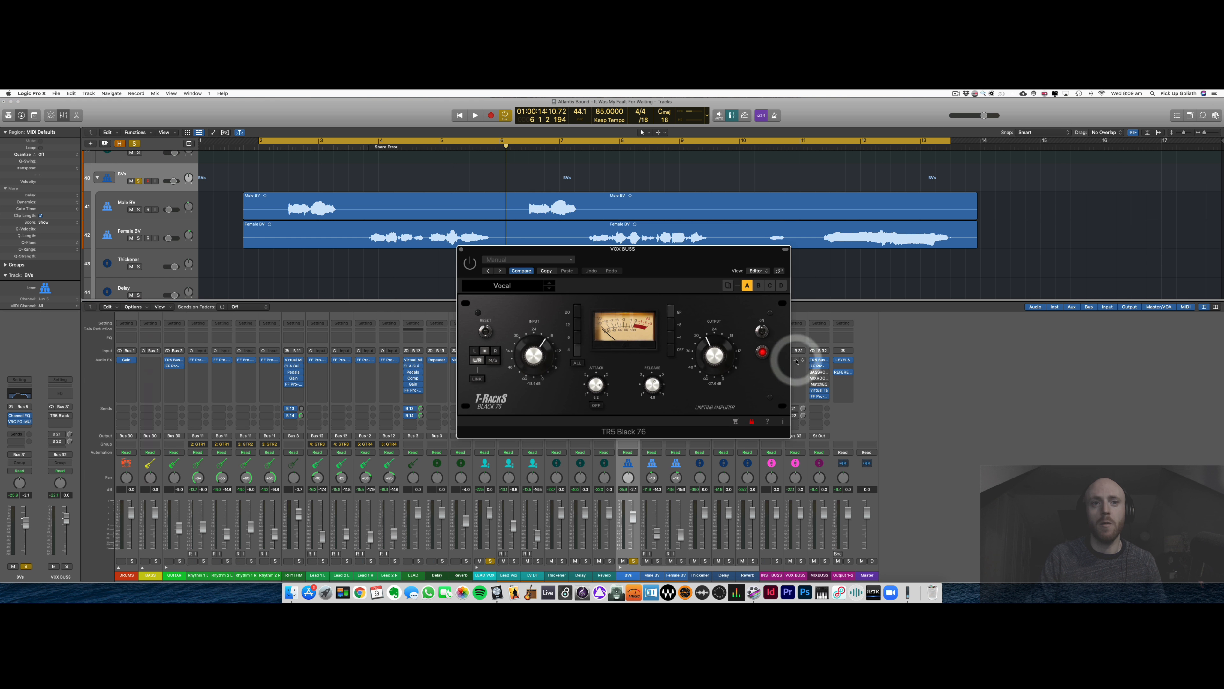
left_click_drag(638, 261, 559, 285)
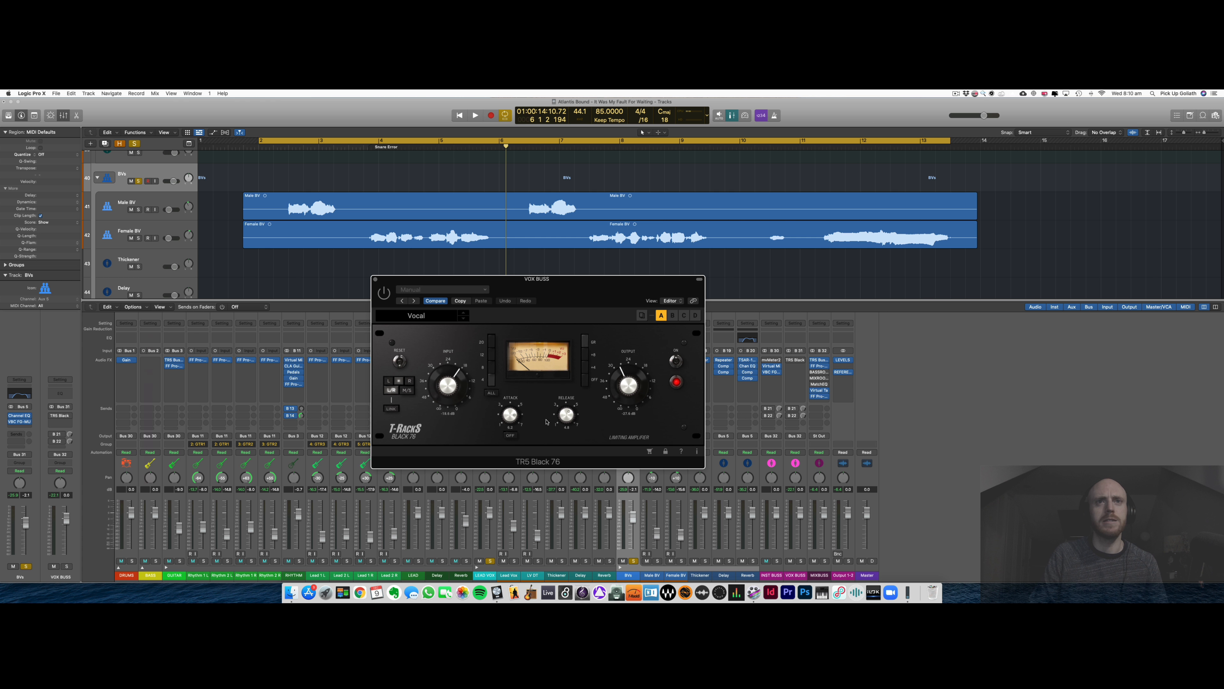
left_click(789, 360)
key("space")
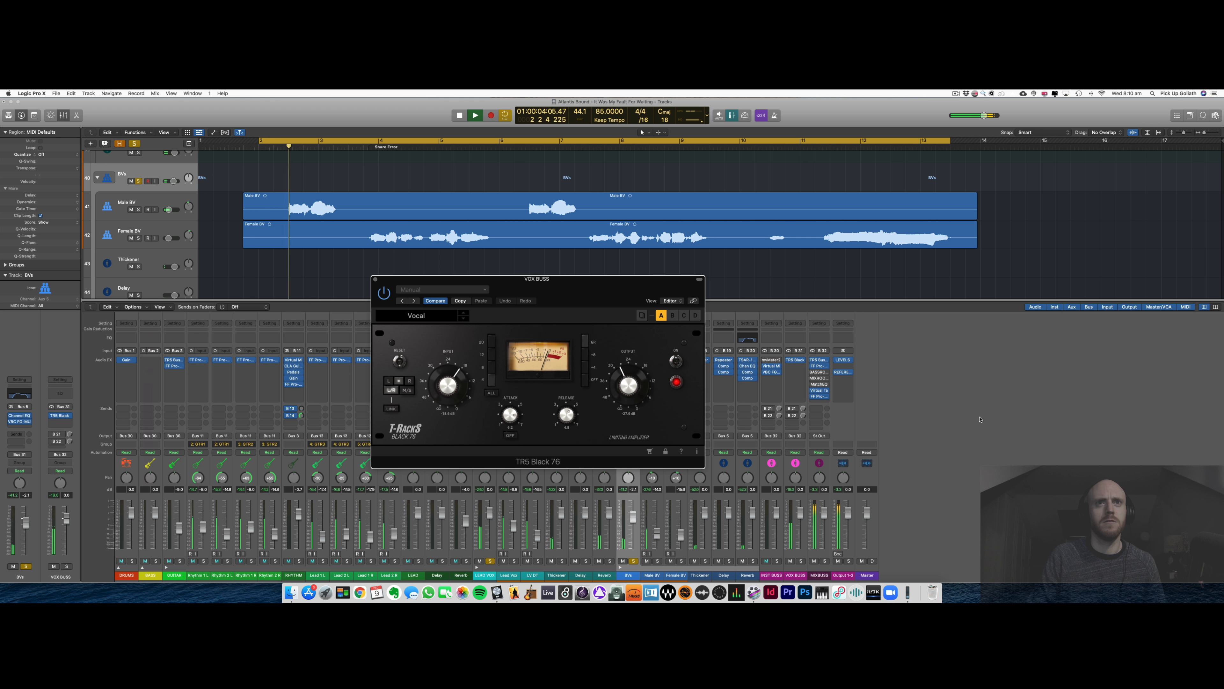